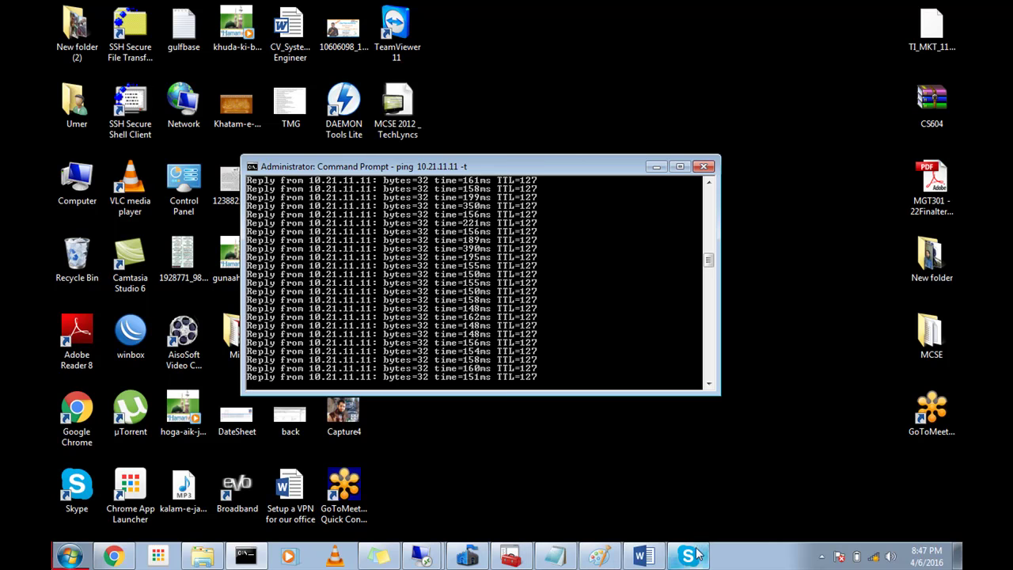
Step: Cancel the unfinished connection security rule on the server, close Control Panel, and minimize the session
{"action": "mouse_move", "coordinate": [420, 555]}
{"action": "left_click", "coordinate": [420, 523]}
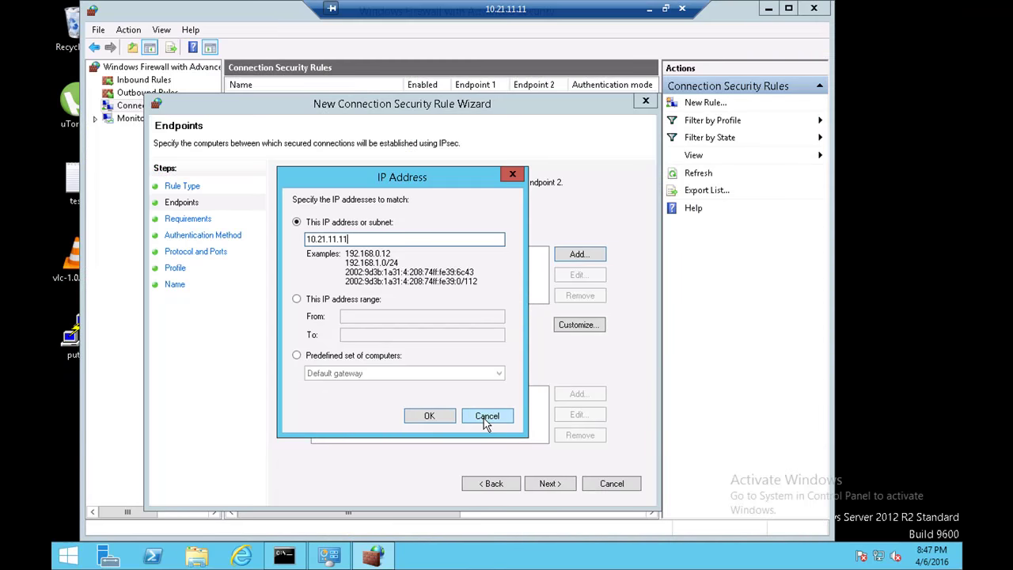
{"action": "left_click", "coordinate": [485, 419]}
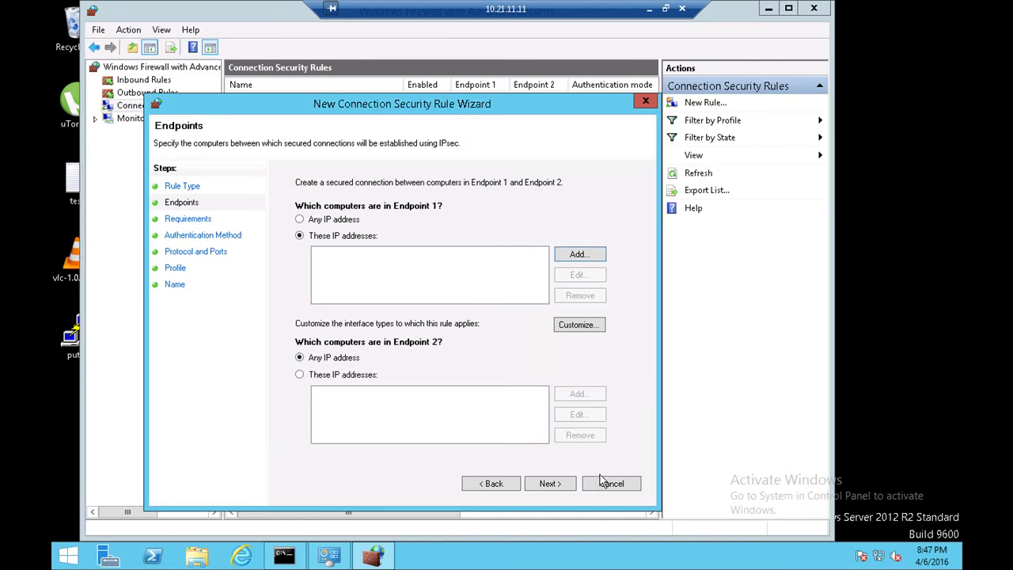
{"action": "left_click", "coordinate": [508, 485]}
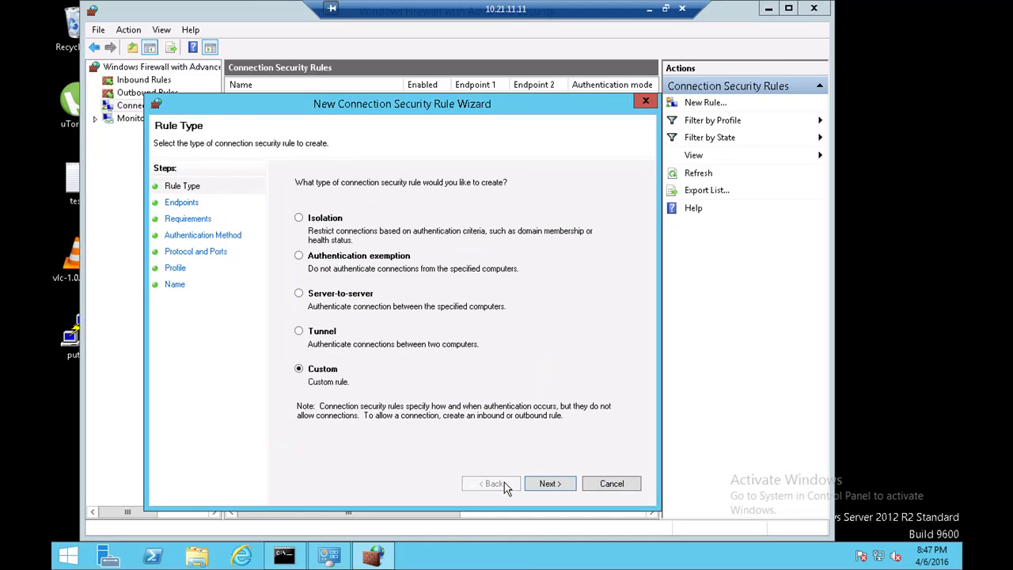
{"action": "left_click", "coordinate": [605, 484]}
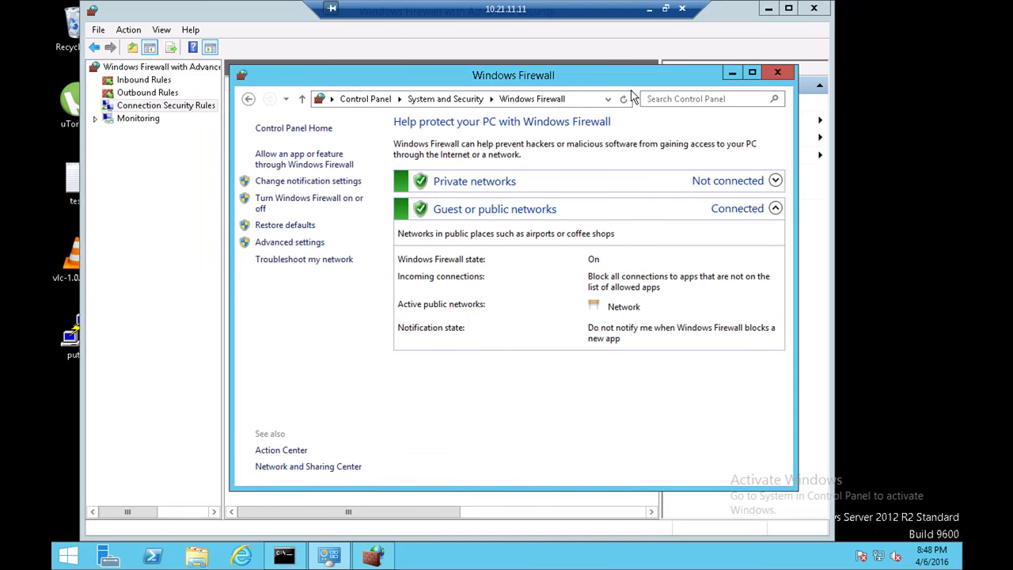
{"action": "left_click", "coordinate": [772, 75]}
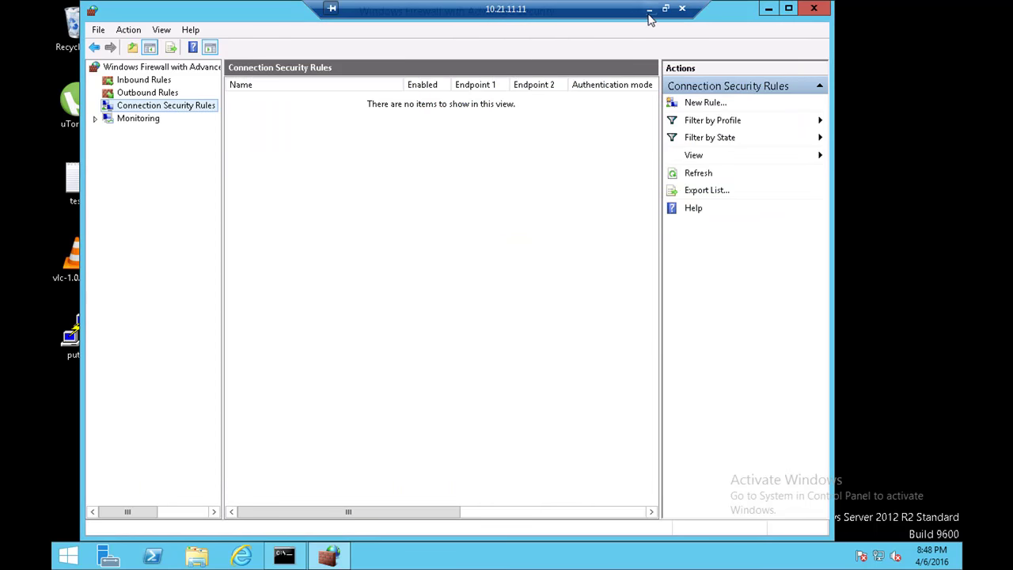
{"action": "left_click", "coordinate": [649, 9]}
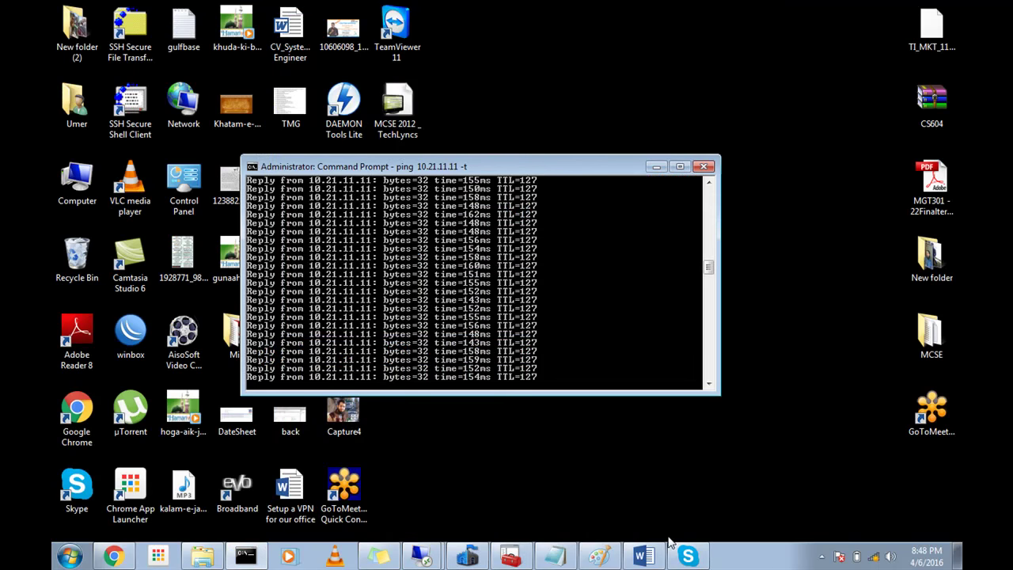
Step: Glance at the Skype call, pause the screen recorder, and restore the 10.21.11.11 remote session
{"action": "left_click", "coordinate": [683, 558]}
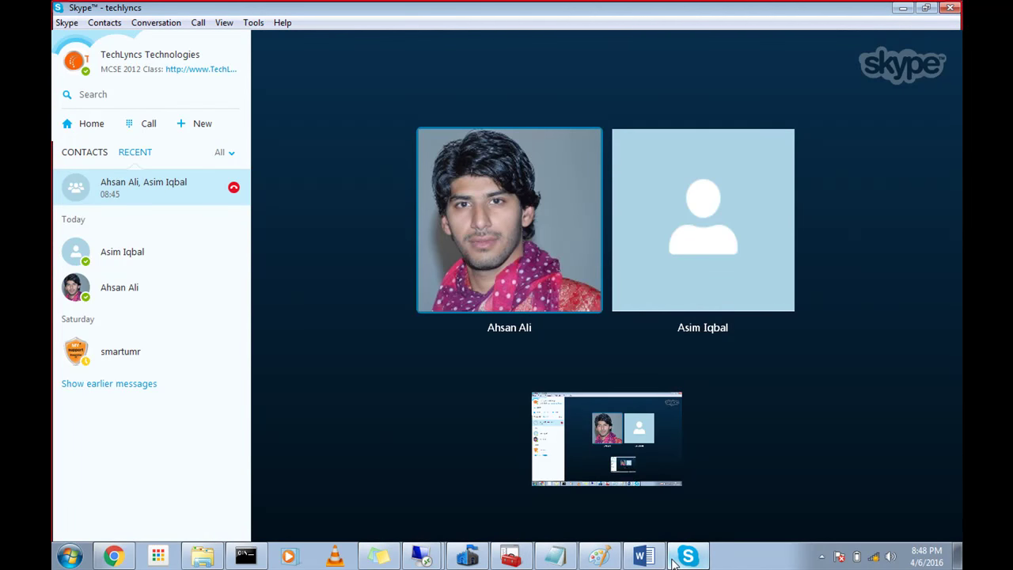
{"action": "left_click", "coordinate": [821, 556]}
{"action": "left_click", "coordinate": [801, 497]}
{"action": "left_click", "coordinate": [895, 491]}
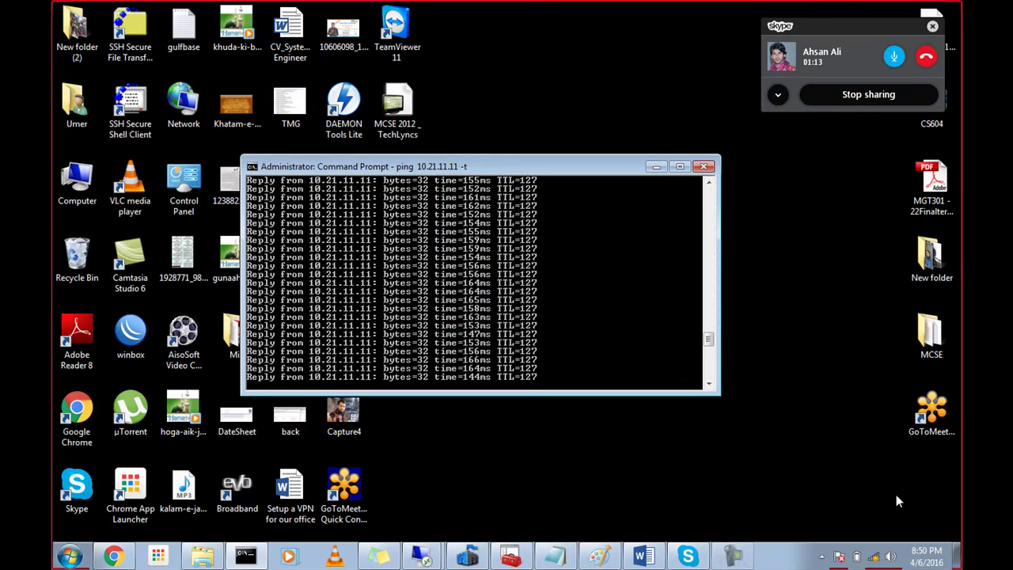
{"action": "mouse_move", "coordinate": [428, 556]}
{"action": "left_click", "coordinate": [462, 526]}
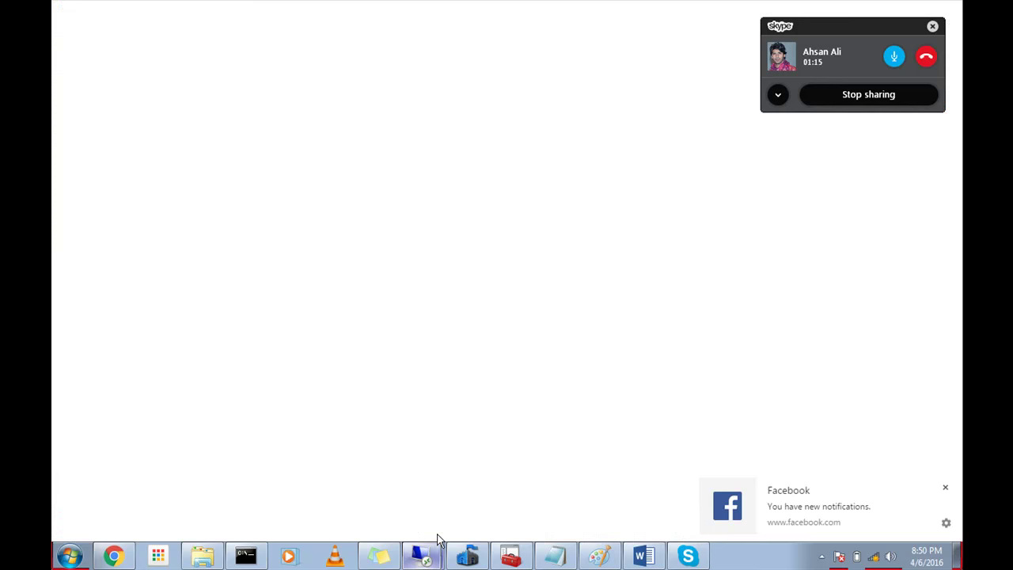
Step: Start a new Custom-type connection security rule on the server
{"action": "left_click", "coordinate": [931, 27]}
{"action": "right_click", "coordinate": [533, 165]}
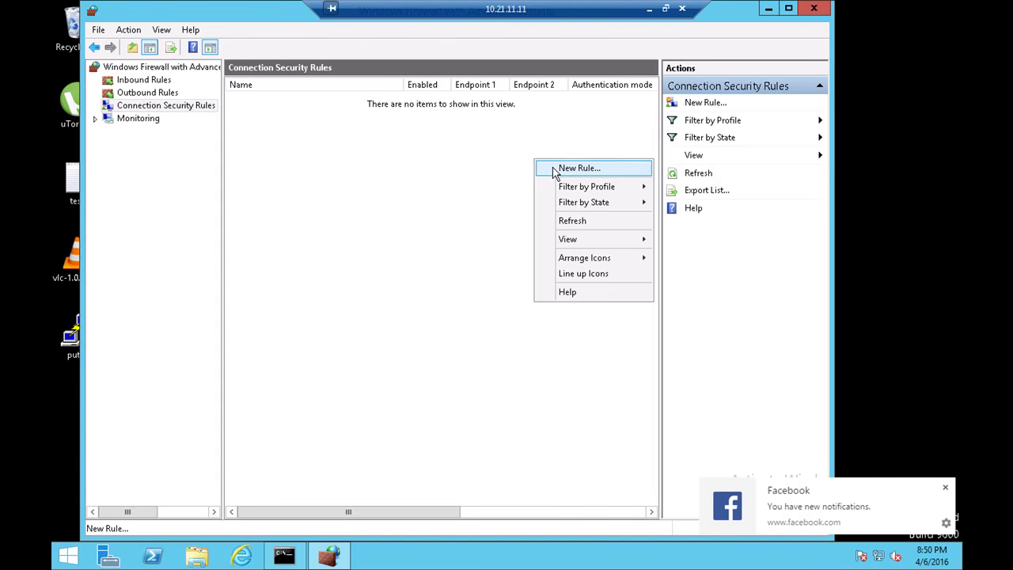
{"action": "left_click", "coordinate": [693, 105]}
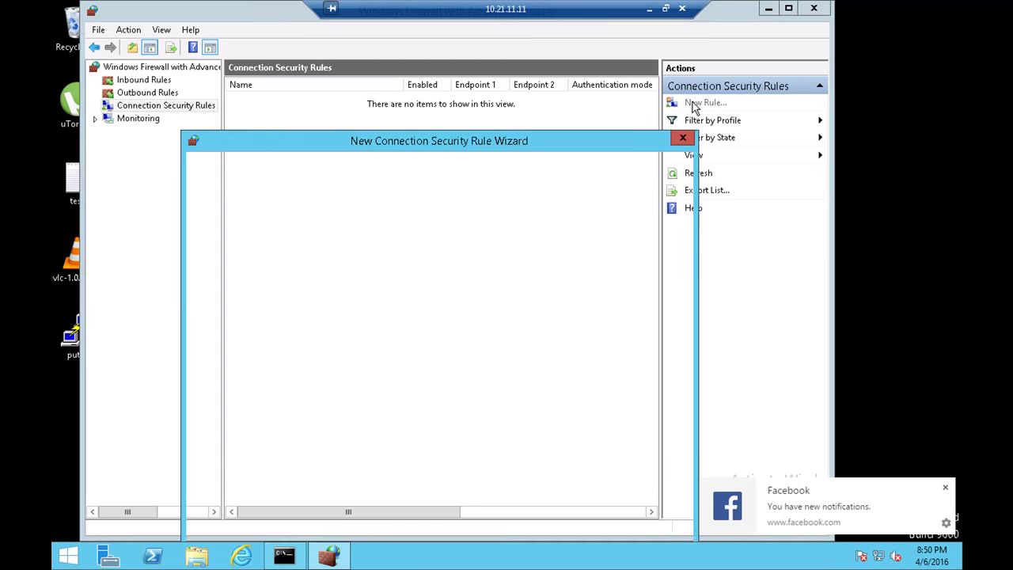
{"action": "left_click_drag", "start_coordinate": [368, 146], "coordinate": [353, 116]}
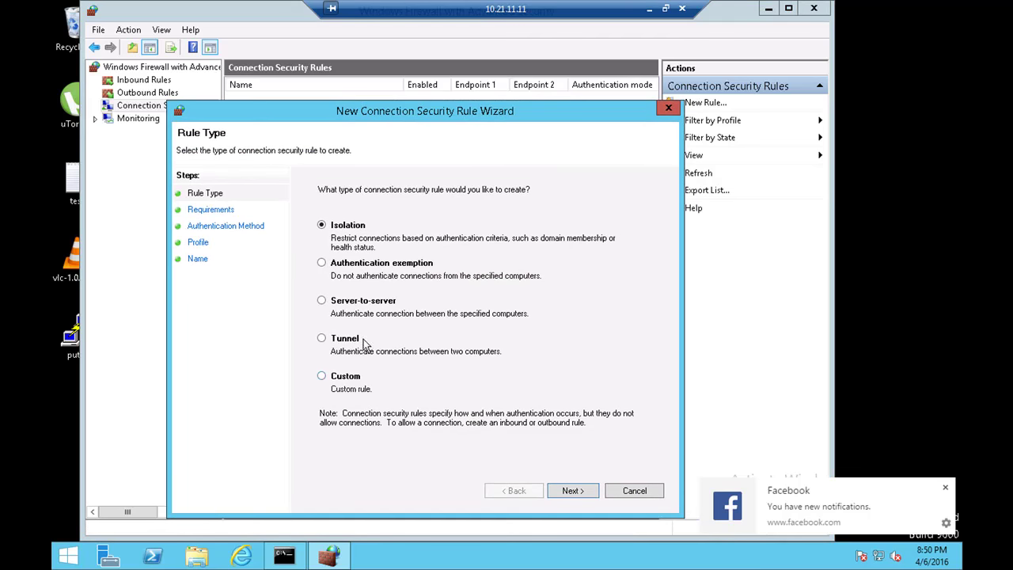
{"action": "left_click", "coordinate": [353, 378]}
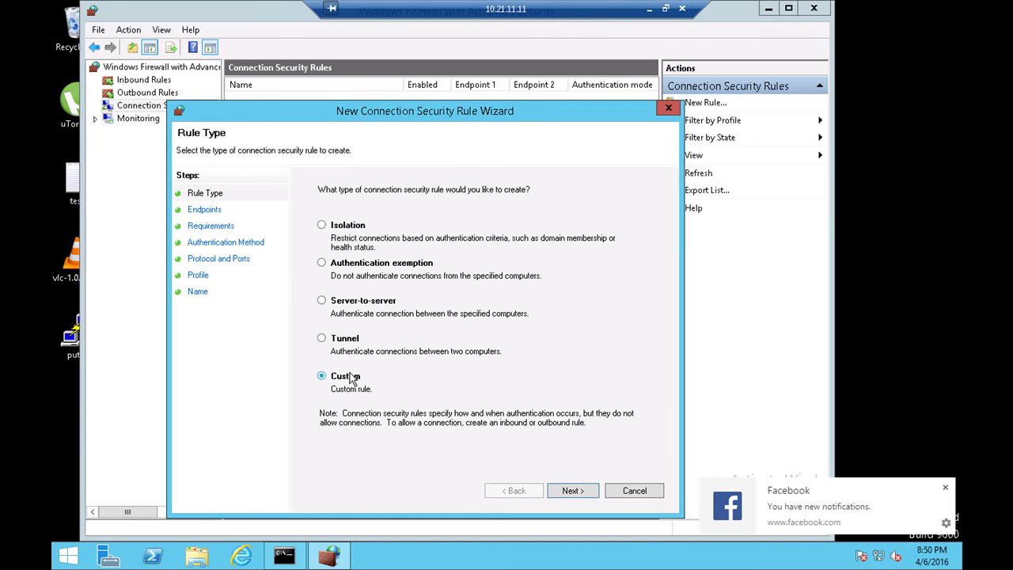
{"action": "left_click", "coordinate": [574, 489]}
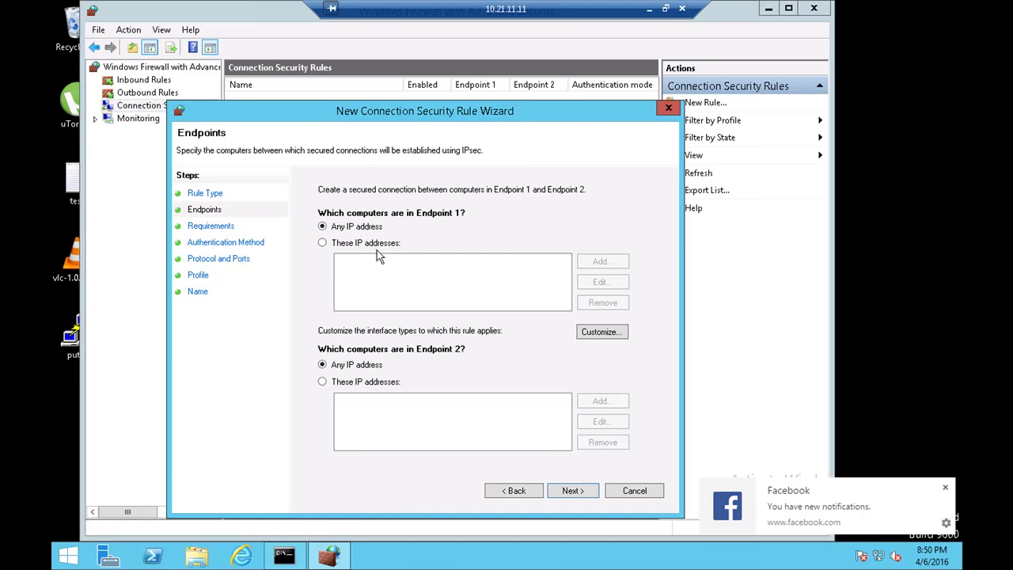
Step: Restrict Endpoint 1 to the IP address 10.21.11.11
{"action": "left_click", "coordinate": [376, 245]}
{"action": "left_click", "coordinate": [601, 263]}
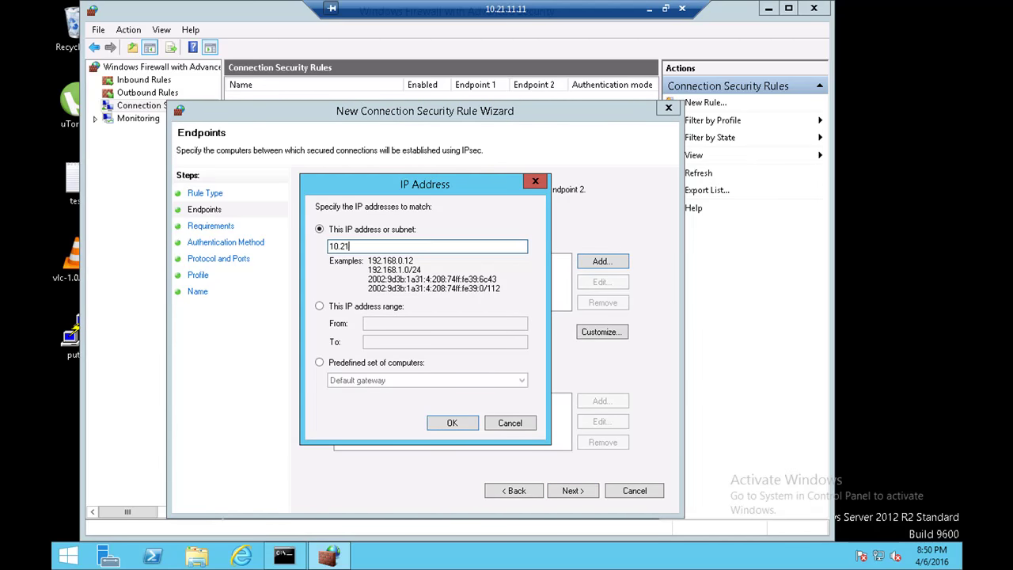
{"action": "type", "text": "10.21.11.11"}
{"action": "left_click", "coordinate": [452, 424]}
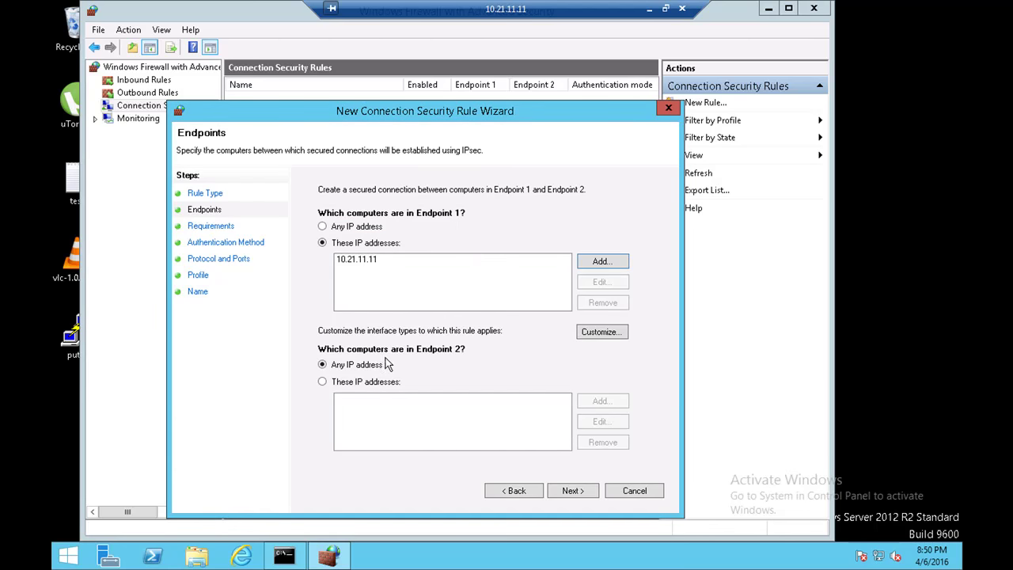
{"action": "left_click", "coordinate": [364, 269]}
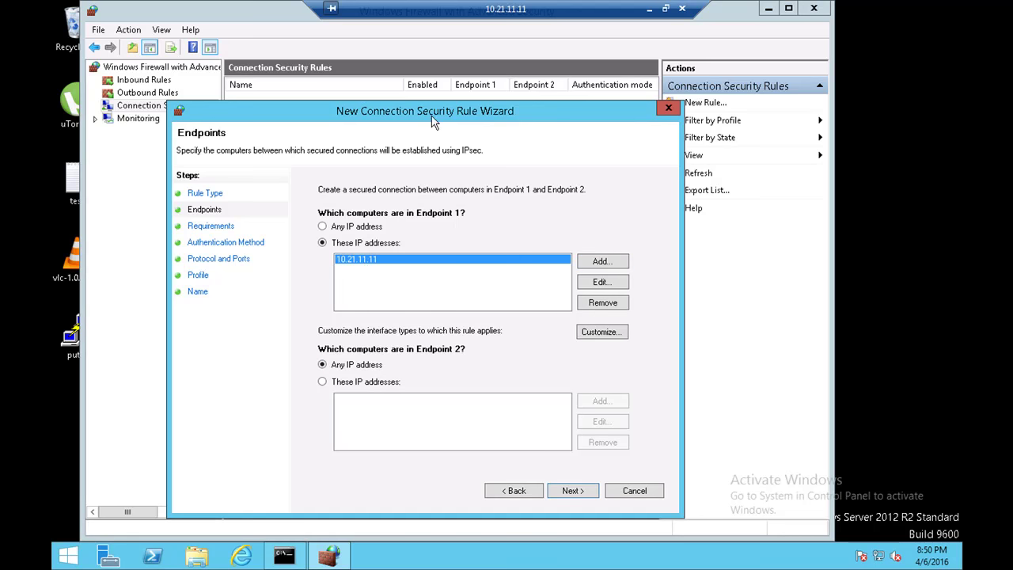
{"action": "mouse_move", "coordinate": [882, 558]}
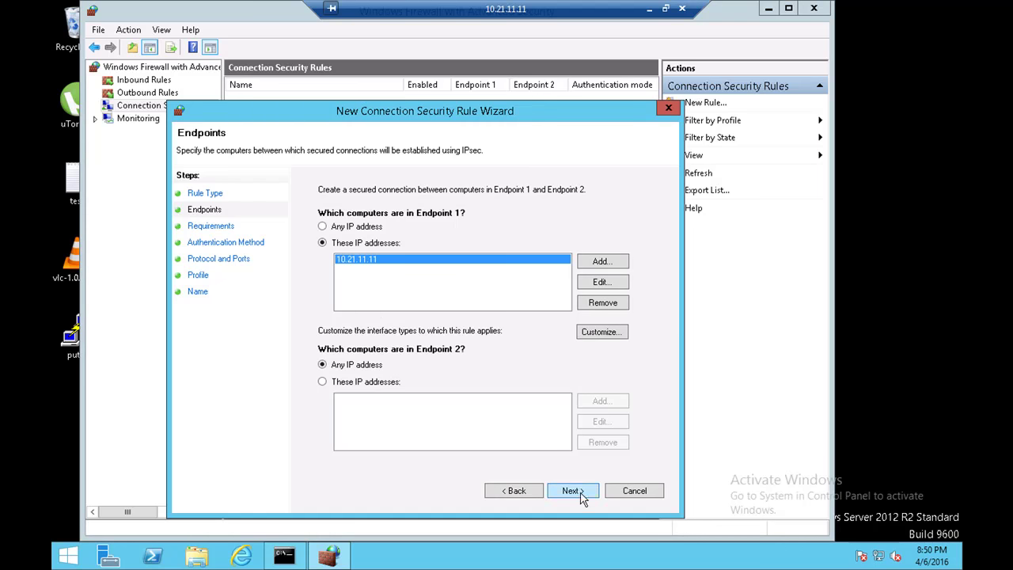
Step: Choose 'Require authentication for inbound and outbound connections', then customize the Advanced authentication method
{"action": "left_click", "coordinate": [573, 490]}
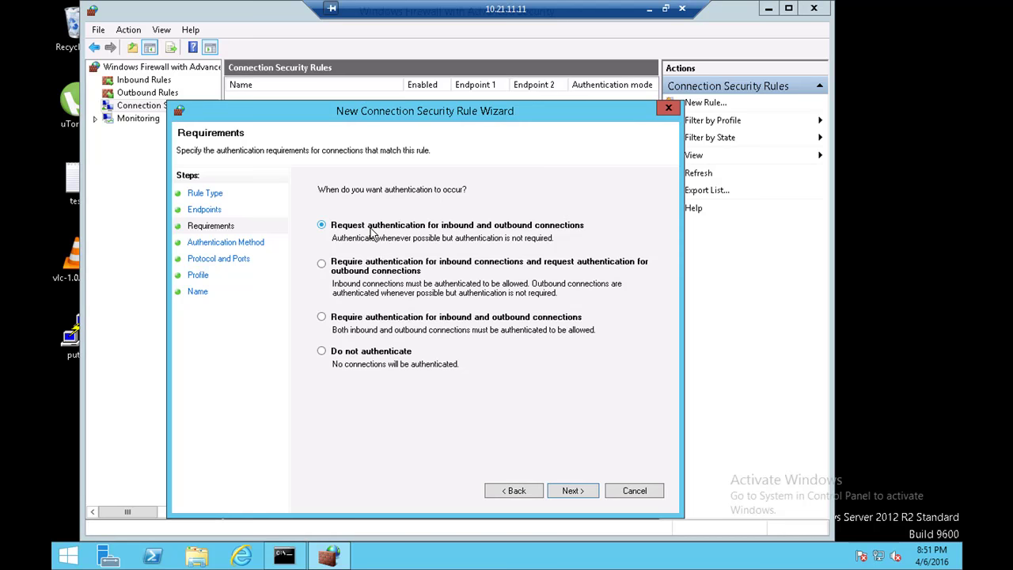
{"action": "left_click", "coordinate": [387, 318]}
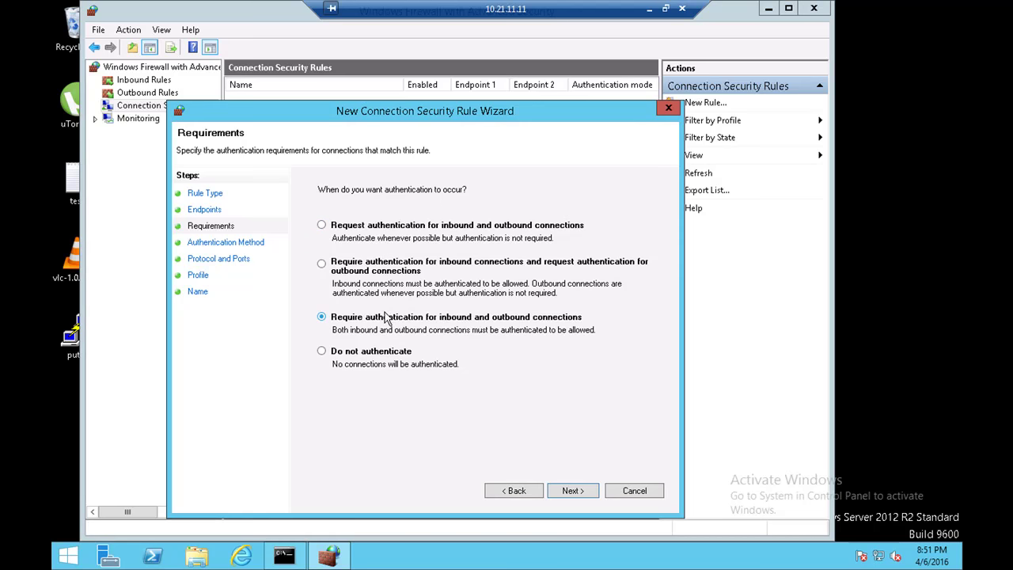
{"action": "left_click", "coordinate": [568, 491]}
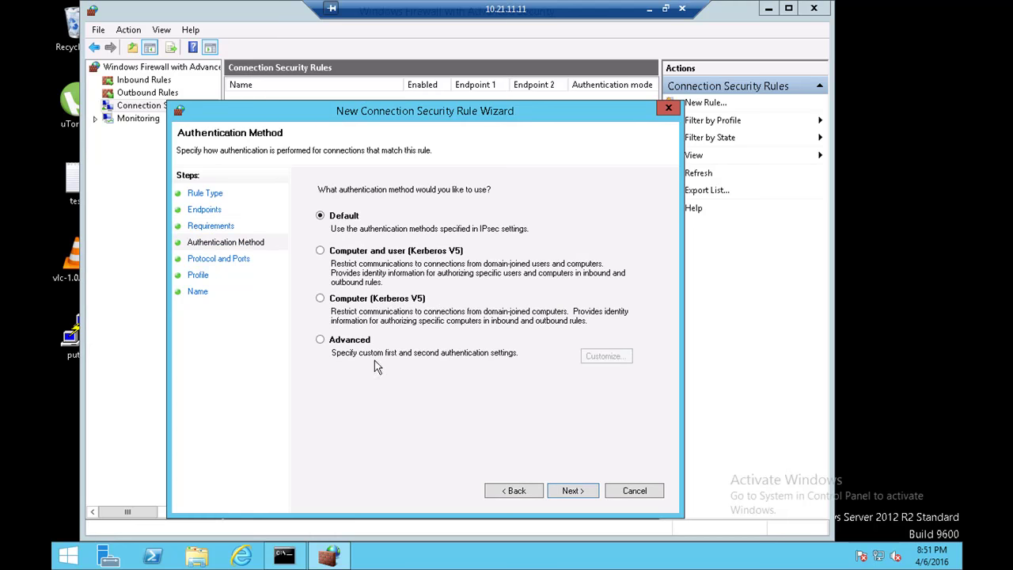
{"action": "left_click", "coordinate": [355, 341]}
{"action": "left_click", "coordinate": [606, 357]}
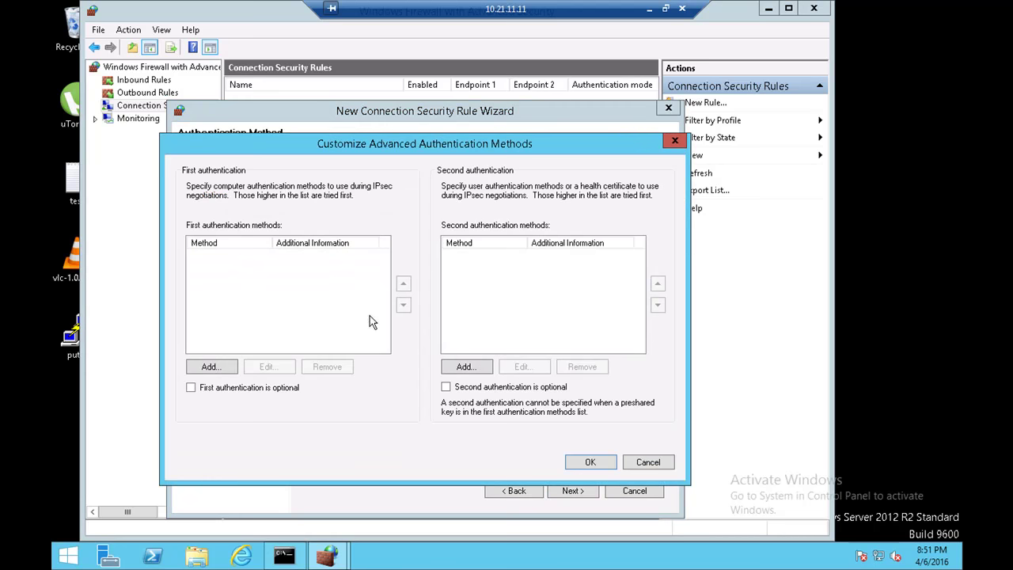
Step: Add Preshared key as the first authentication method and confirm the advanced settings
{"action": "left_click", "coordinate": [236, 366]}
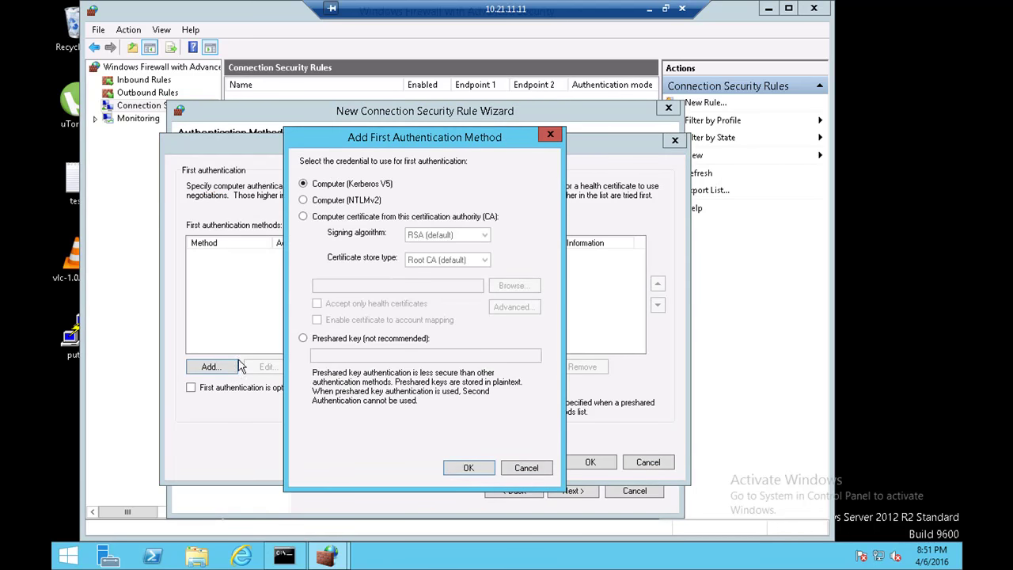
{"action": "left_click", "coordinate": [354, 221]}
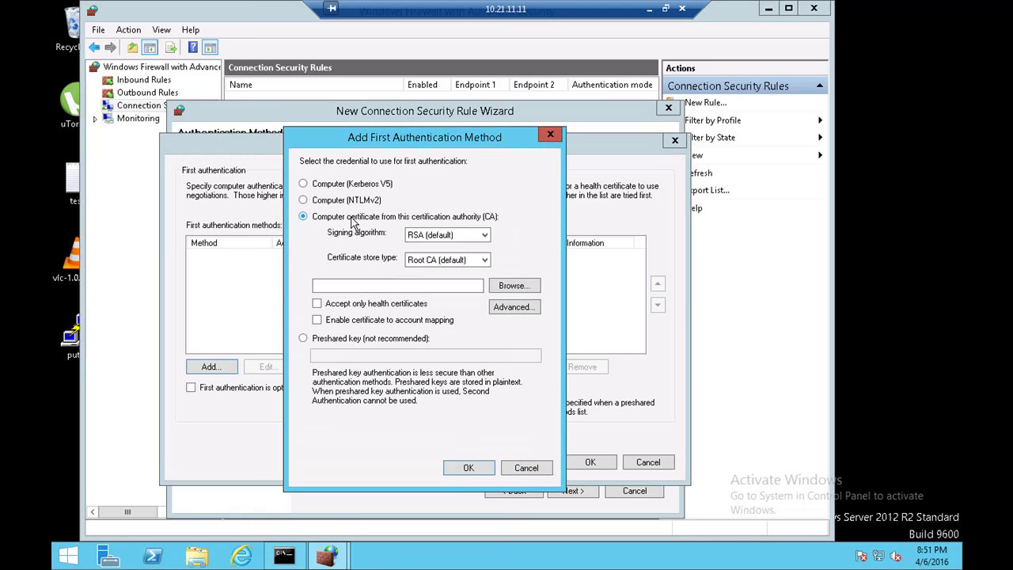
{"action": "left_click", "coordinate": [431, 235]}
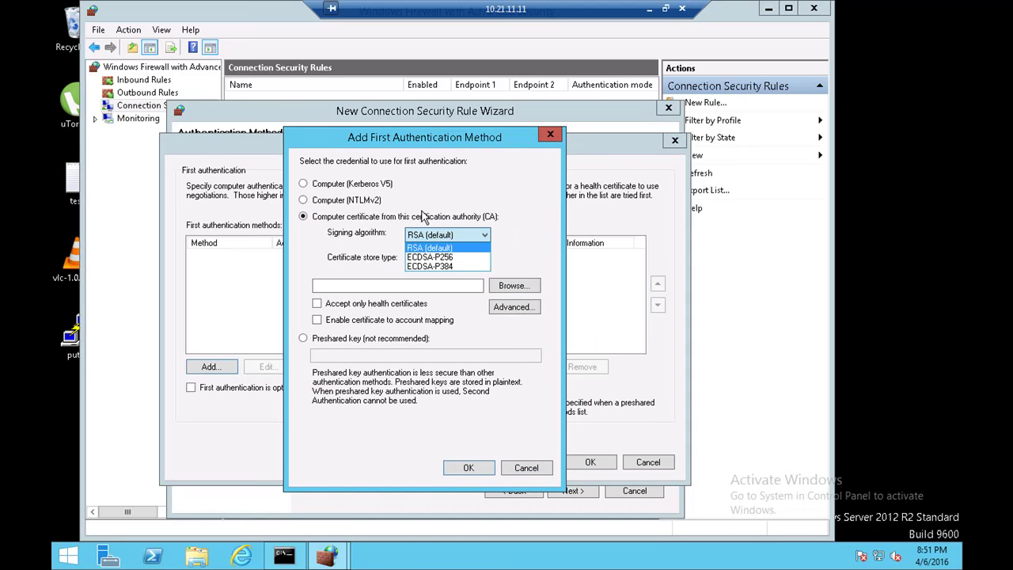
{"action": "left_click", "coordinate": [419, 223]}
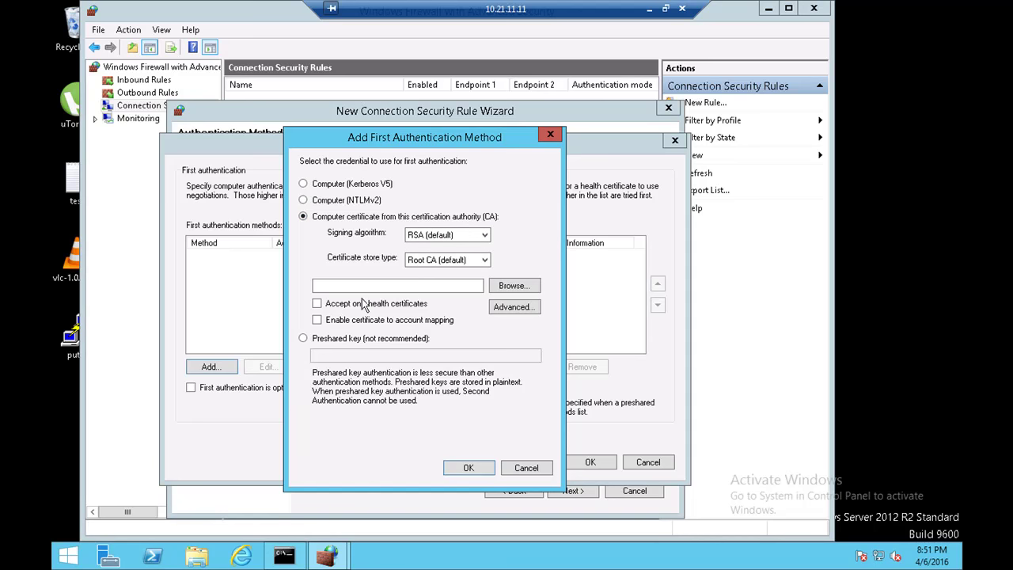
{"action": "left_click", "coordinate": [364, 345]}
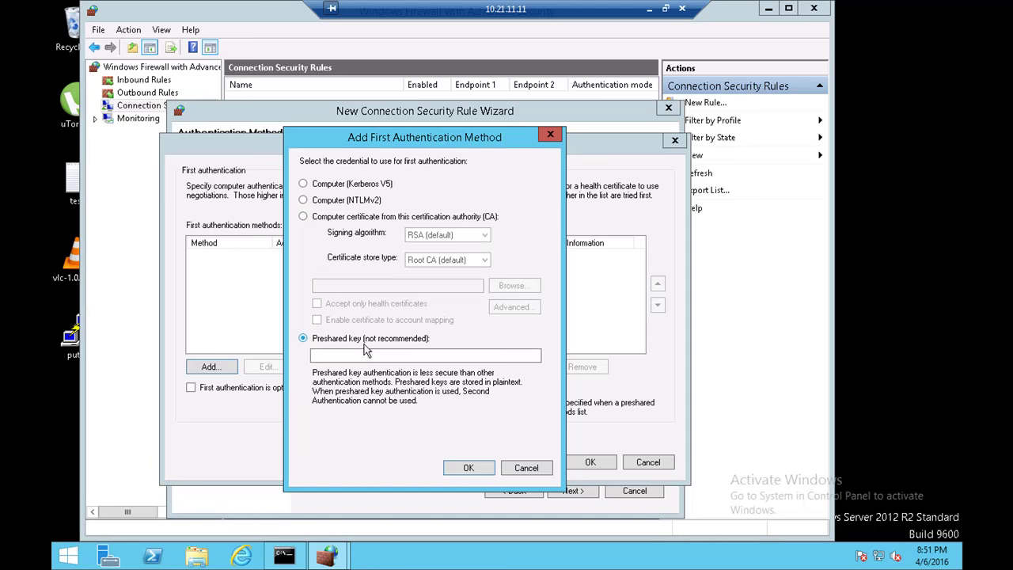
{"action": "left_click", "coordinate": [367, 355]}
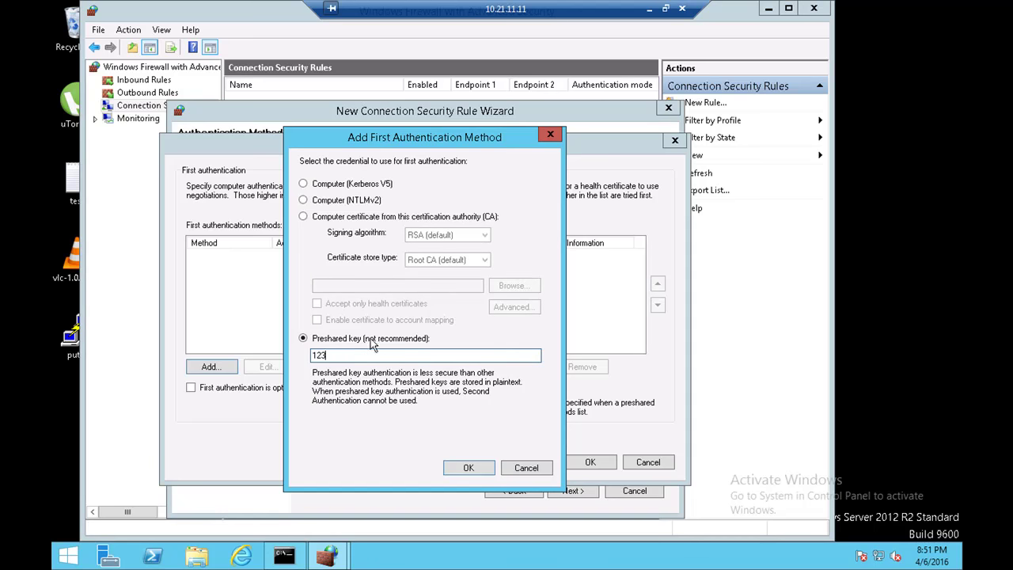
{"action": "left_click", "coordinate": [467, 468]}
{"action": "left_click", "coordinate": [584, 463]}
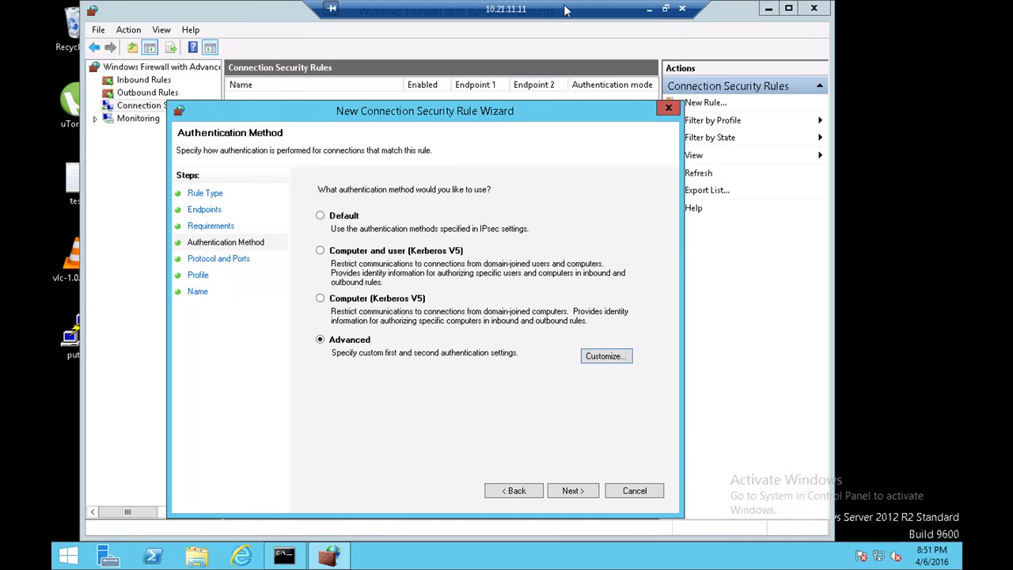
{"action": "left_click", "coordinate": [648, 8]}
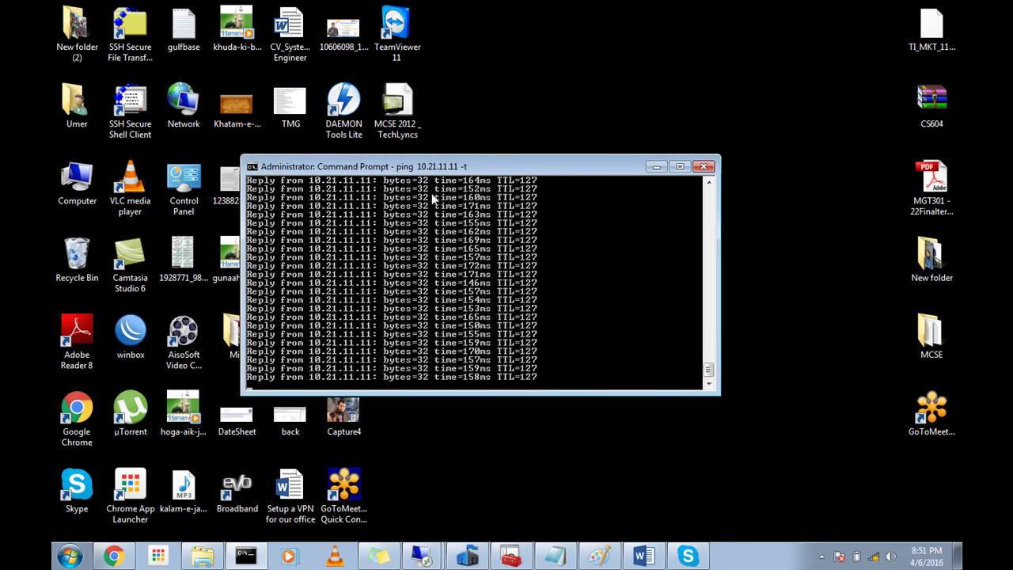
{"action": "left_click", "coordinate": [652, 519]}
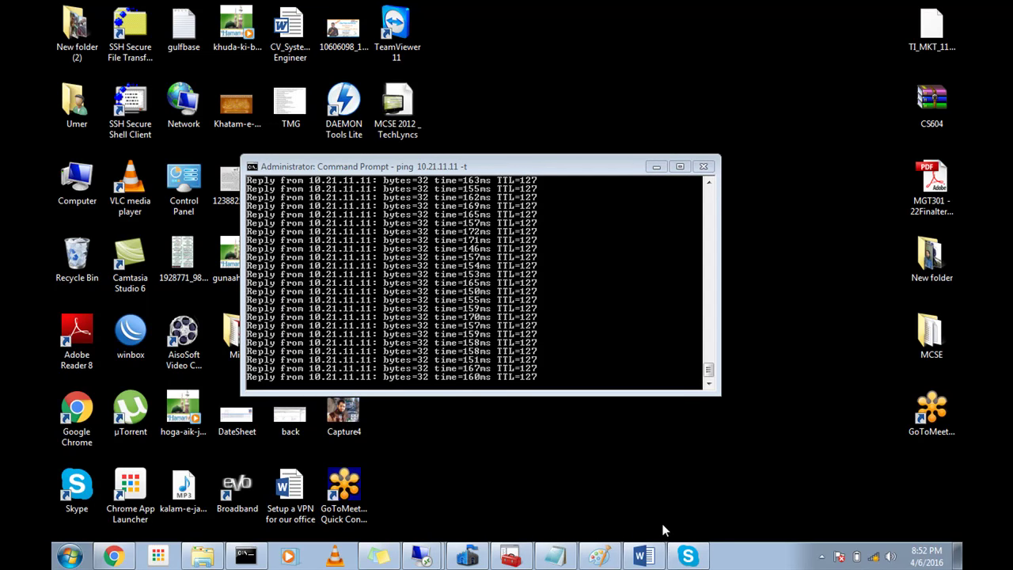
{"action": "left_click", "coordinate": [821, 556]}
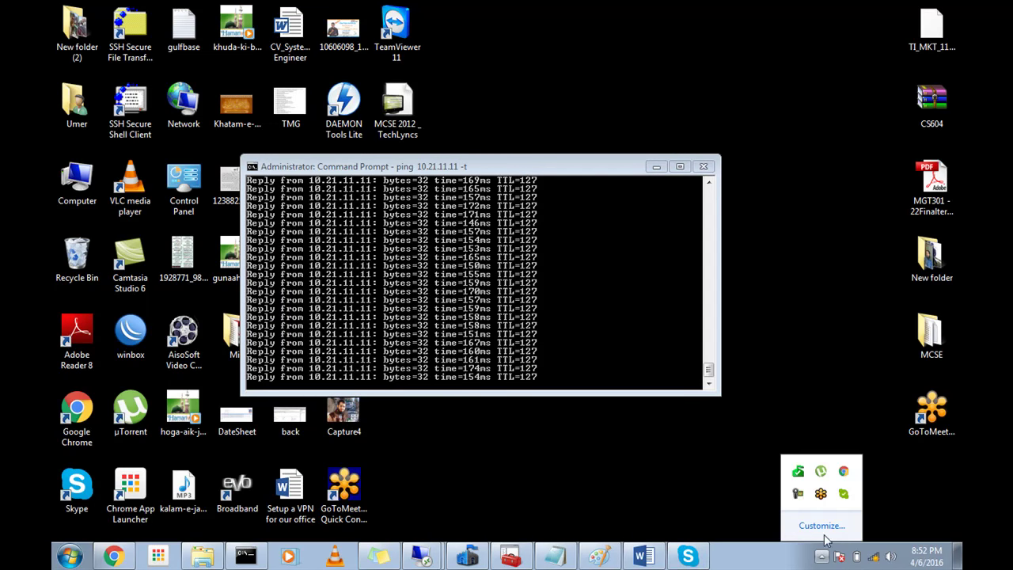
{"action": "left_click", "coordinate": [796, 497]}
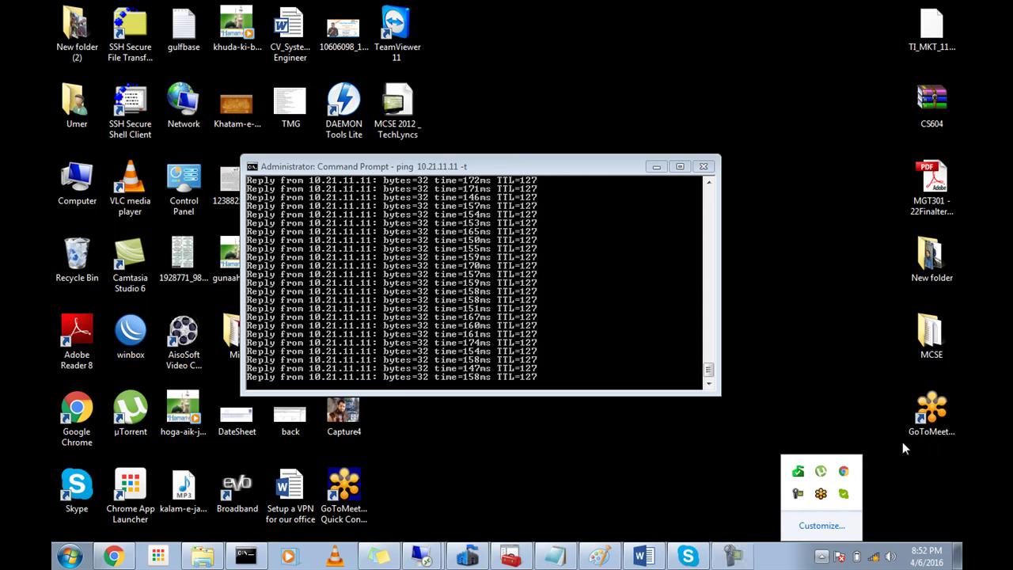
{"action": "mouse_move", "coordinate": [471, 546]}
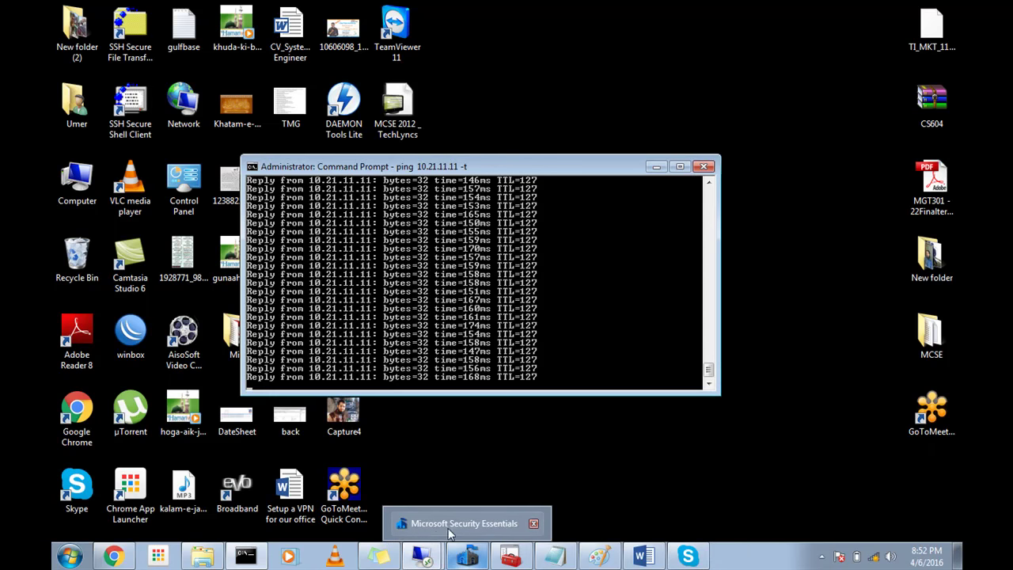
{"action": "mouse_move", "coordinate": [423, 553]}
{"action": "left_click", "coordinate": [420, 524]}
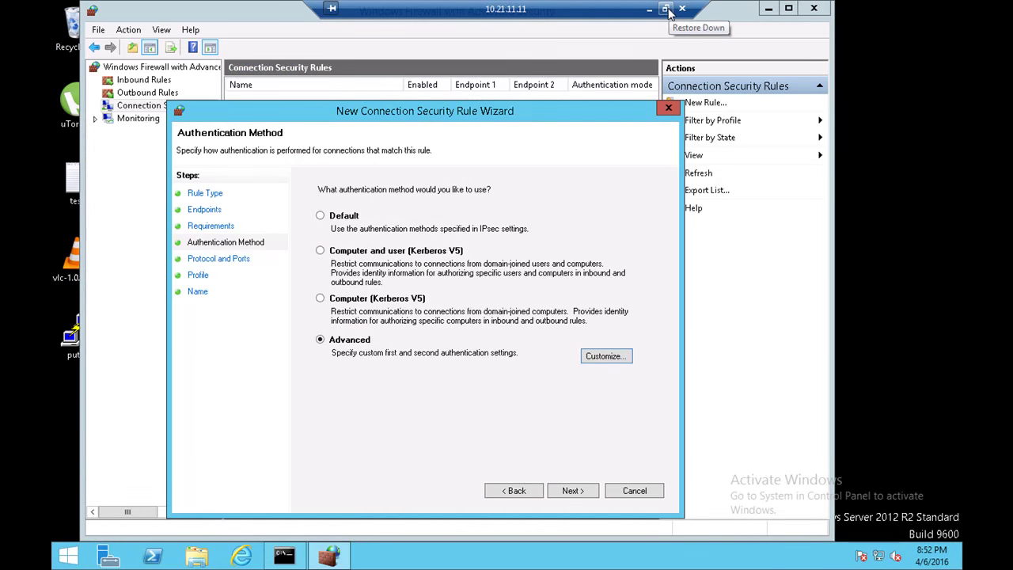
{"action": "left_click", "coordinate": [666, 8]}
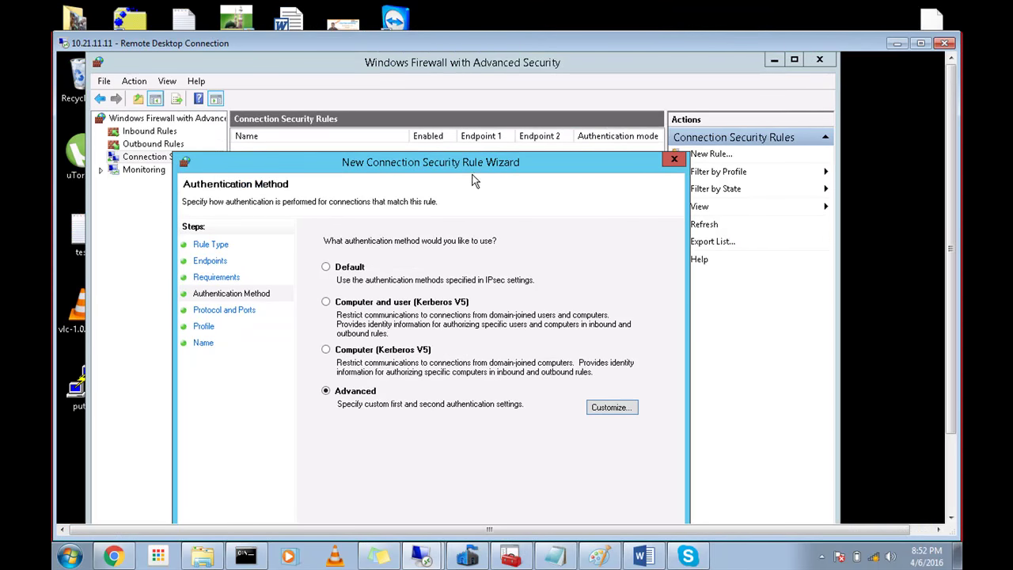
{"action": "left_click", "coordinate": [822, 557]}
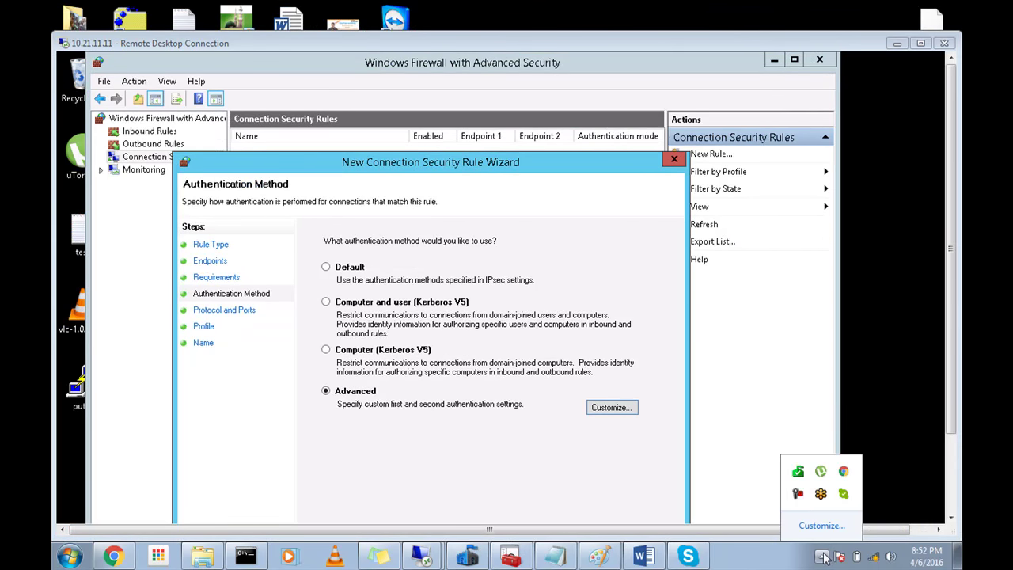
{"action": "left_click", "coordinate": [798, 494]}
{"action": "left_click", "coordinate": [892, 491]}
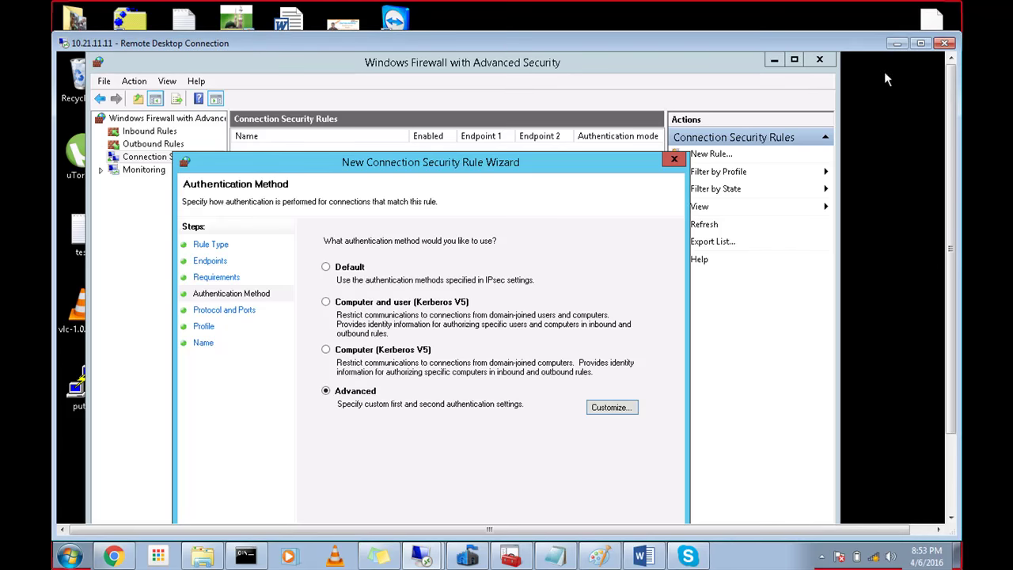
Step: Reopen the advanced authentication methods, abandon adding another preshared key, and tick 'First authentication is optional'
{"action": "left_click", "coordinate": [920, 43]}
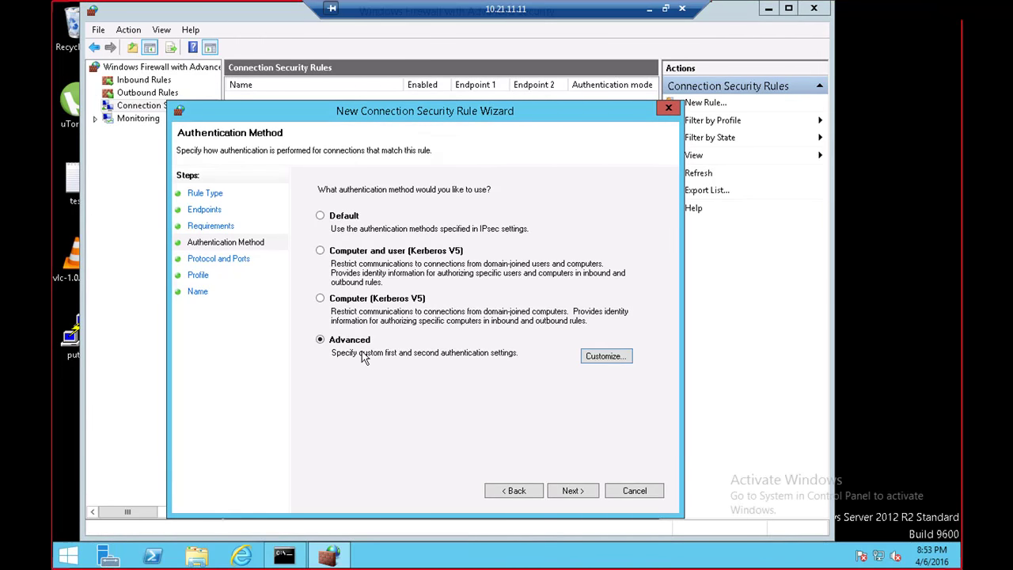
{"action": "left_click", "coordinate": [606, 357]}
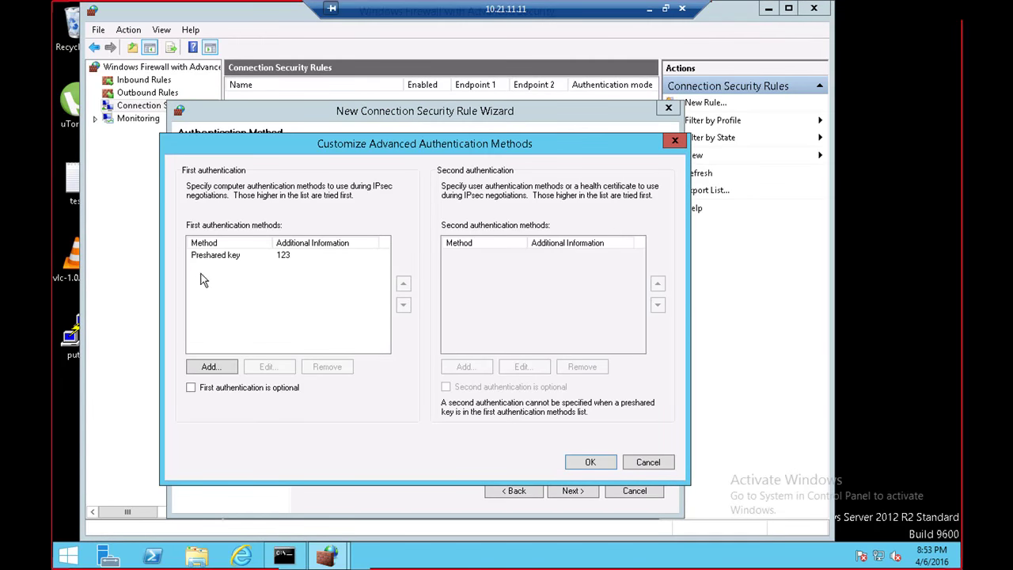
{"action": "left_click", "coordinate": [212, 259]}
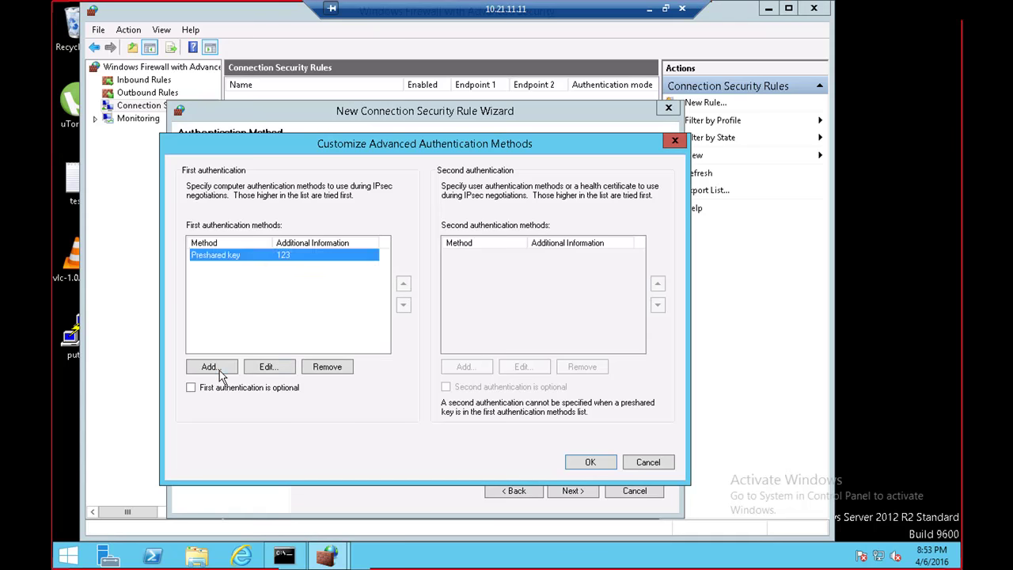
{"action": "left_click", "coordinate": [210, 366]}
{"action": "left_click", "coordinate": [345, 339]}
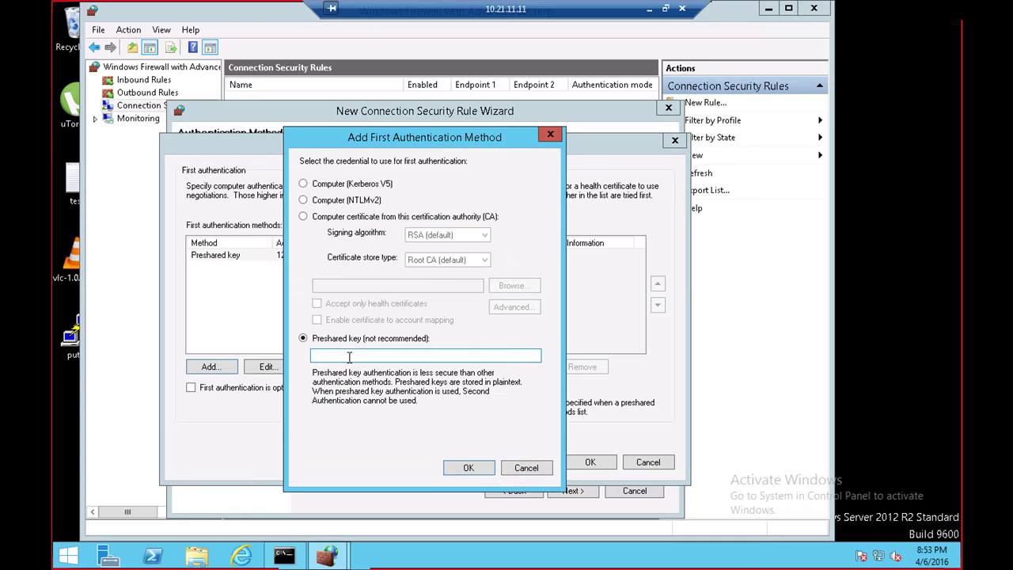
{"action": "left_click", "coordinate": [512, 468]}
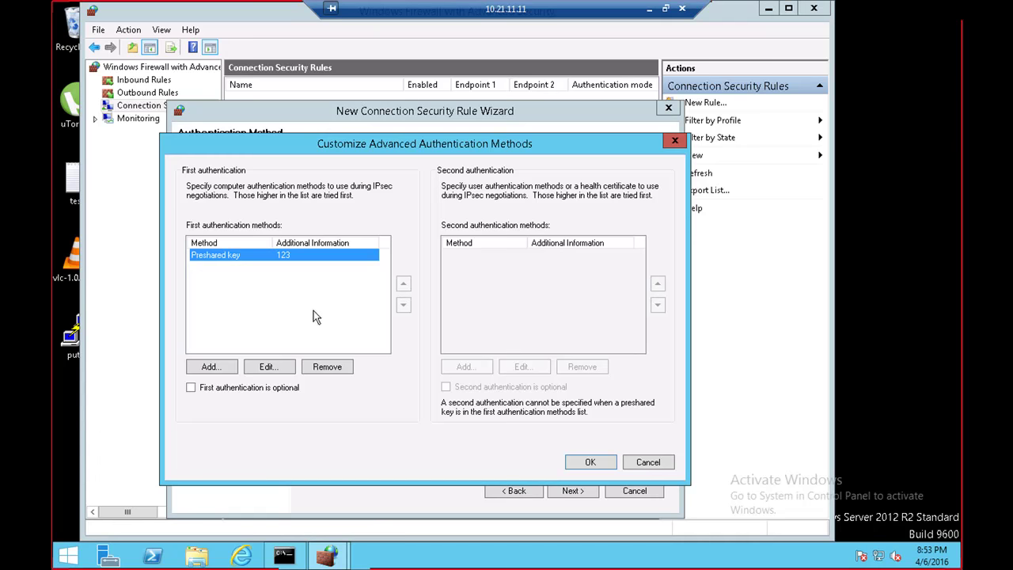
{"action": "left_click", "coordinate": [246, 390]}
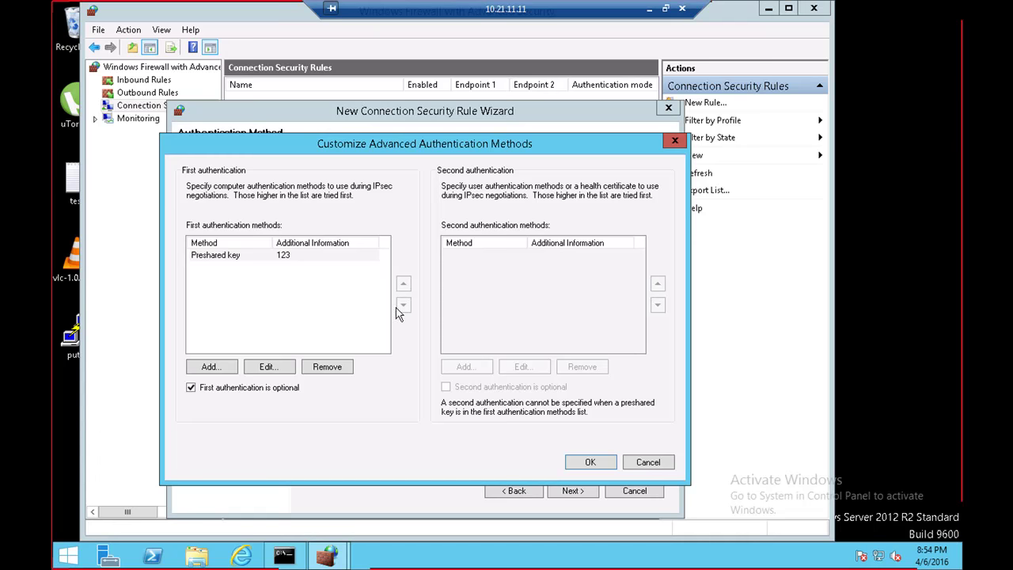
Step: Try adding another preshared key as first authentication and dismiss the duplicate-method warning
{"action": "left_click", "coordinate": [206, 367]}
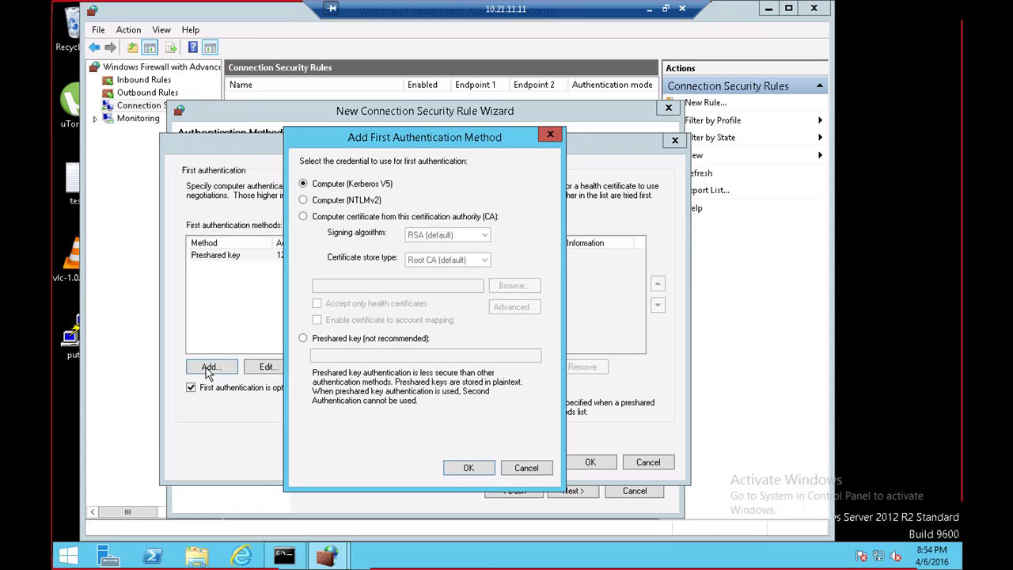
{"action": "left_click", "coordinate": [327, 338]}
{"action": "left_click", "coordinate": [344, 356]}
{"action": "type", "text": "123"}
{"action": "left_click", "coordinate": [471, 469]}
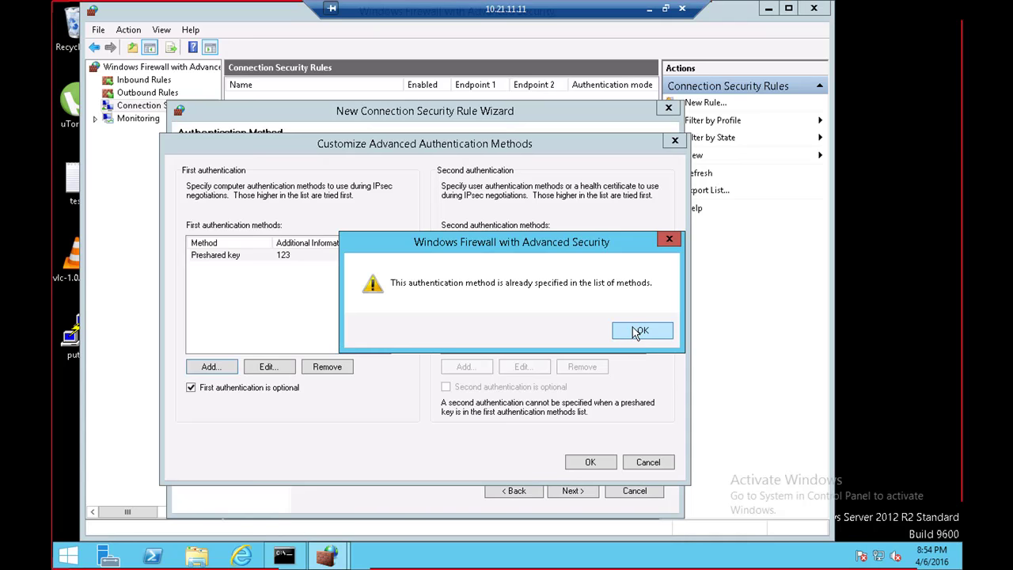
{"action": "left_click", "coordinate": [638, 331]}
Step: Try a different preshared key, dismiss the duplicate warning, and make first authentication mandatory again
{"action": "left_click", "coordinate": [210, 367]}
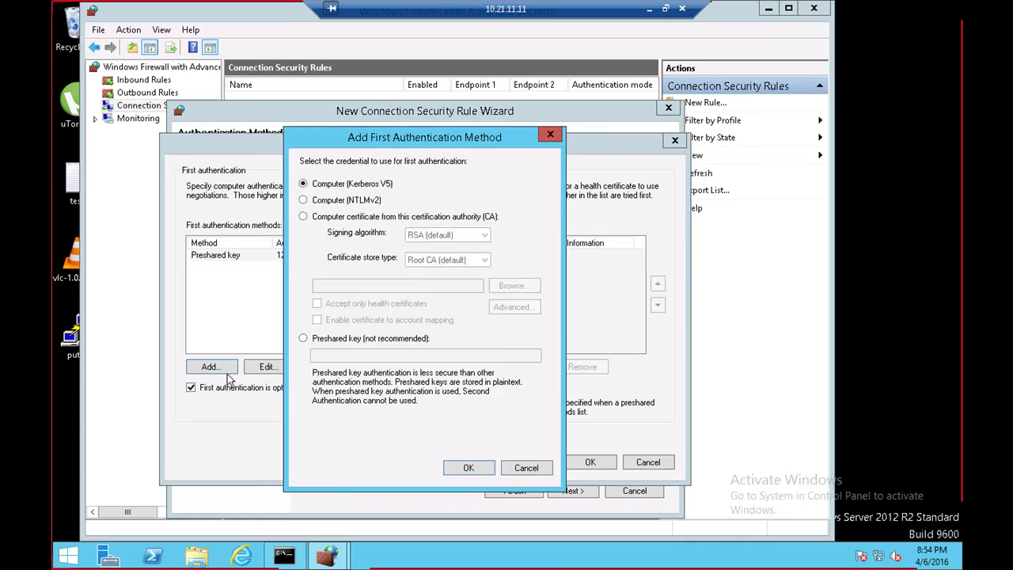
{"action": "left_click", "coordinate": [340, 338]}
{"action": "left_click", "coordinate": [350, 355]}
{"action": "type", "text": "2323"}
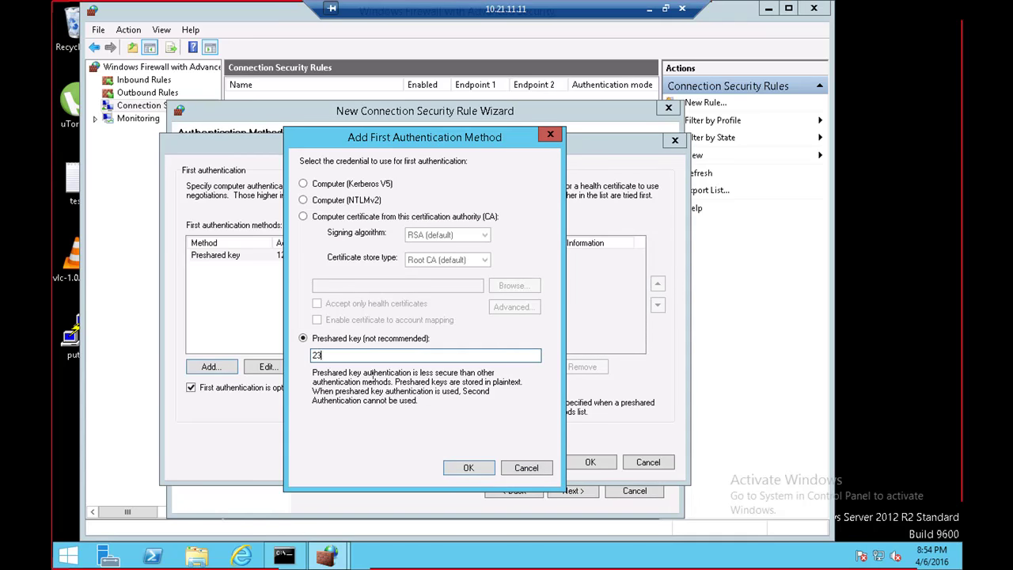
{"action": "left_click", "coordinate": [466, 468]}
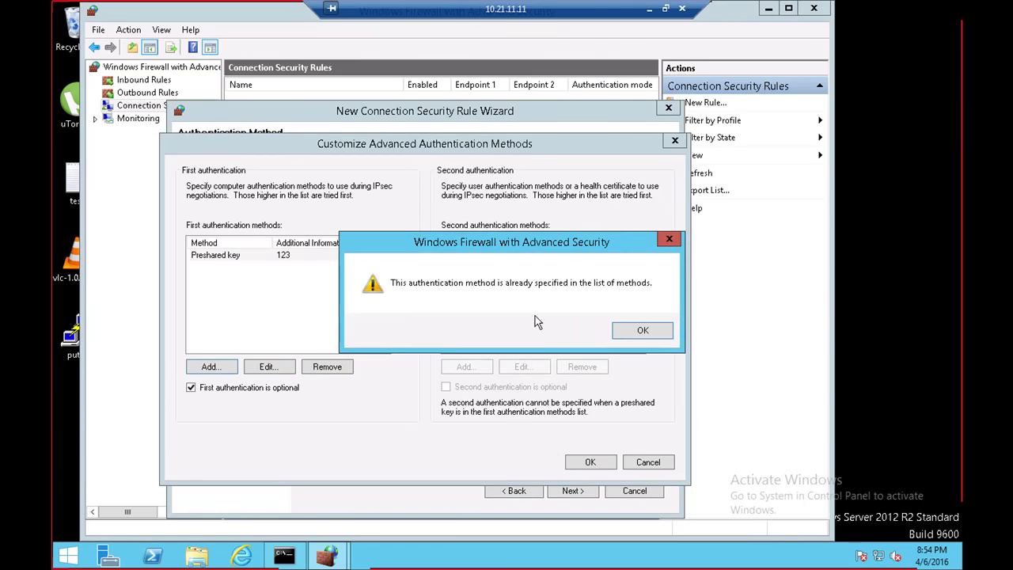
{"action": "left_click", "coordinate": [651, 331]}
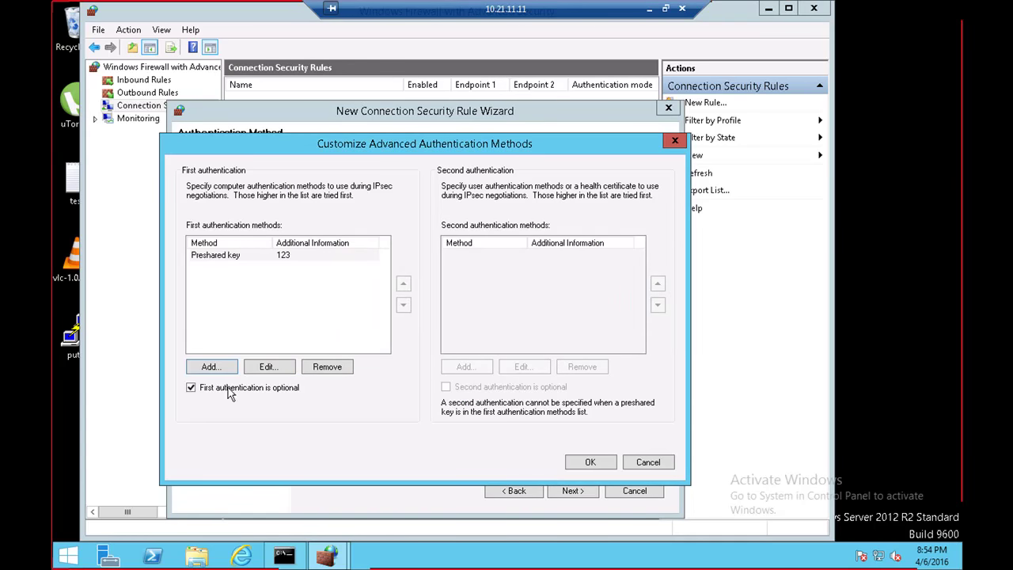
{"action": "left_click", "coordinate": [268, 391]}
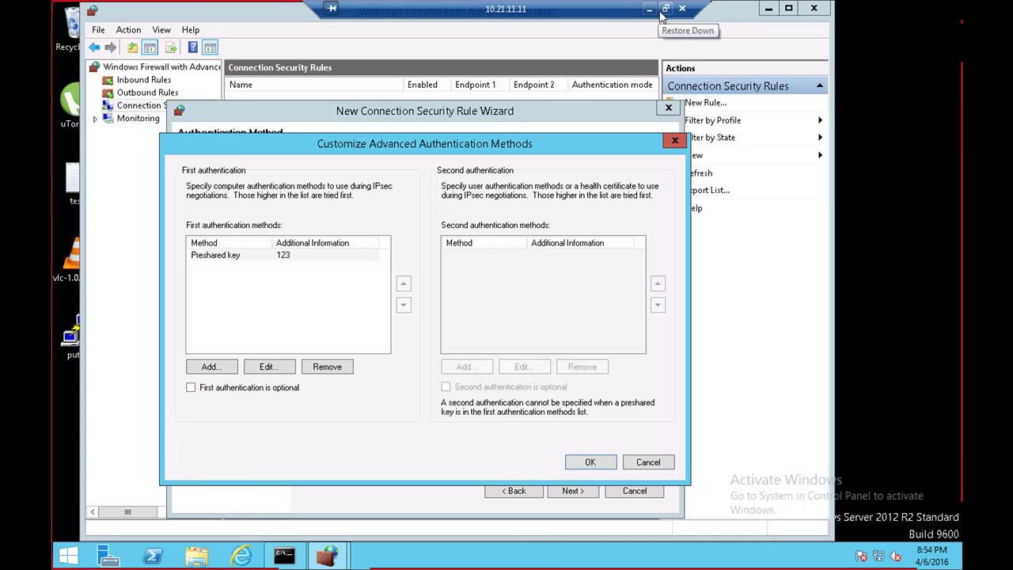
{"action": "left_click", "coordinate": [651, 15]}
{"action": "left_click", "coordinate": [822, 556]}
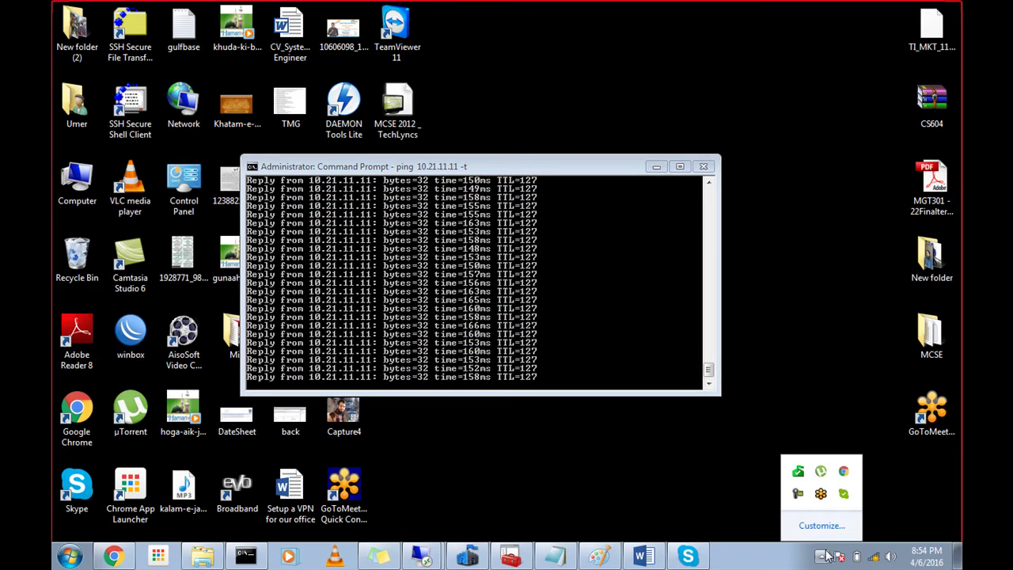
{"action": "left_click", "coordinate": [801, 497]}
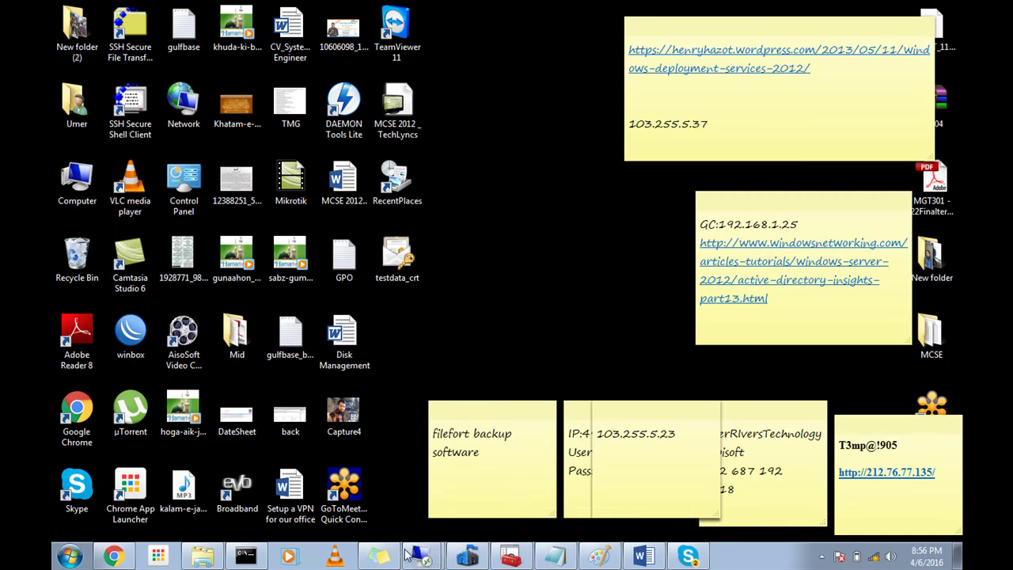
{"action": "mouse_move", "coordinate": [422, 554]}
{"action": "left_click", "coordinate": [422, 526]}
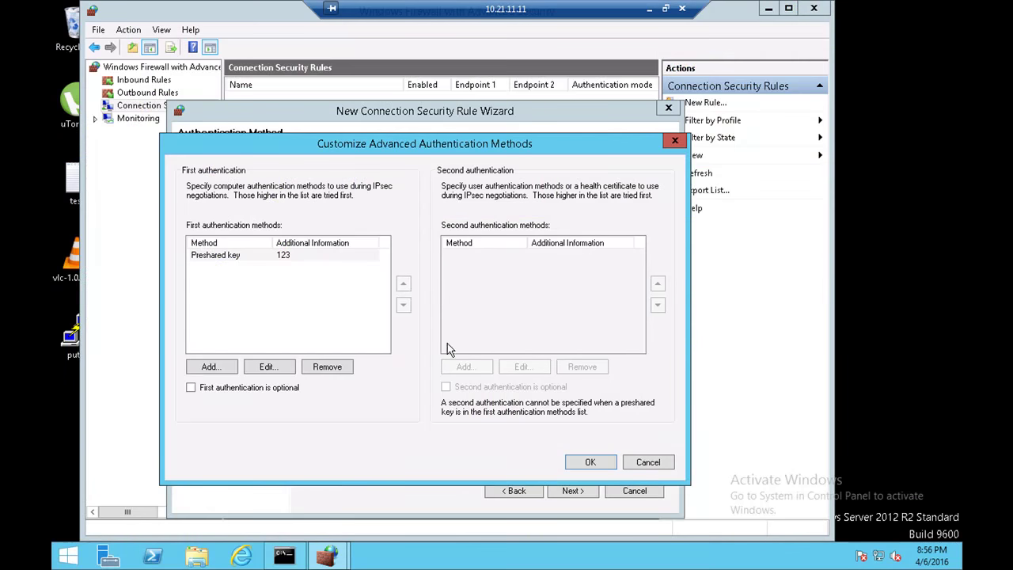
Step: Accept the authentication methods and keep protocol type Any, moving on to the Profile page
{"action": "left_click", "coordinate": [591, 463]}
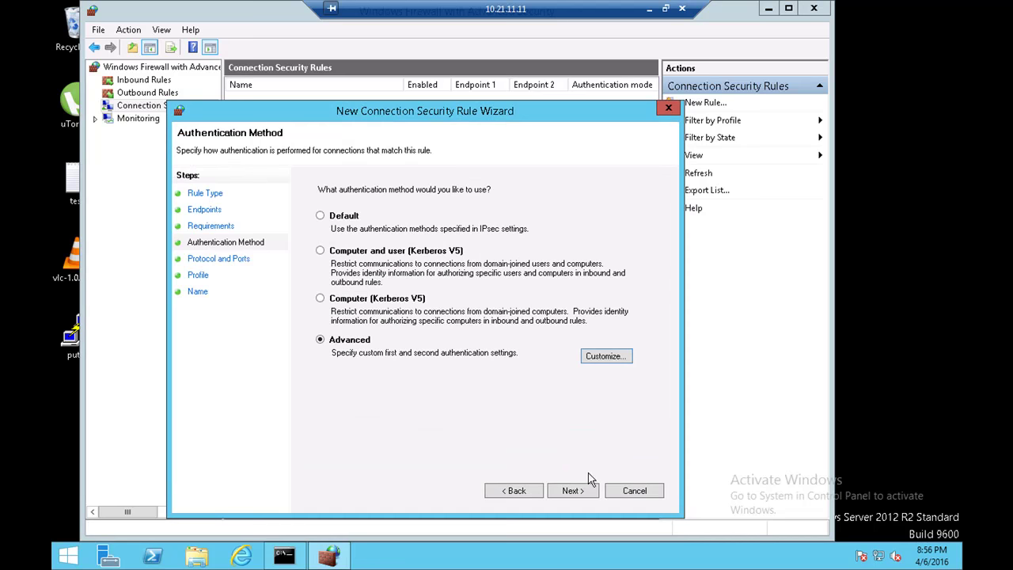
{"action": "left_click", "coordinate": [573, 491]}
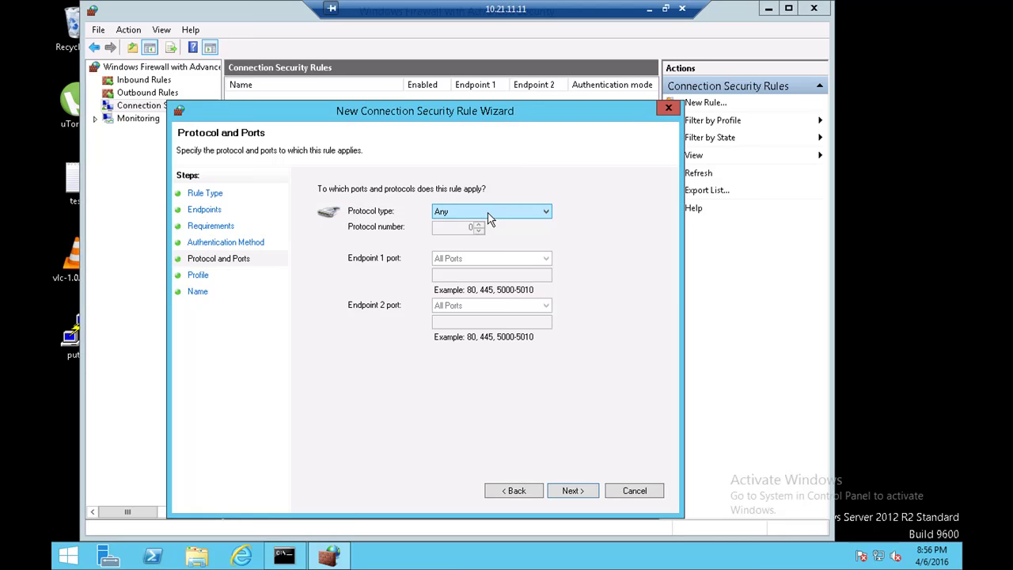
{"action": "left_click", "coordinate": [488, 218]}
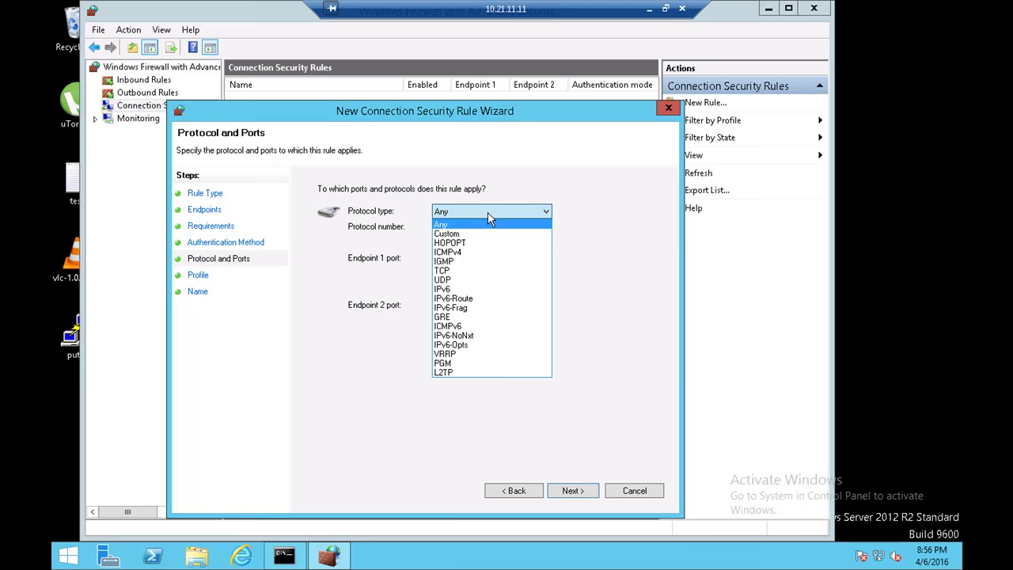
{"action": "left_click", "coordinate": [488, 219]}
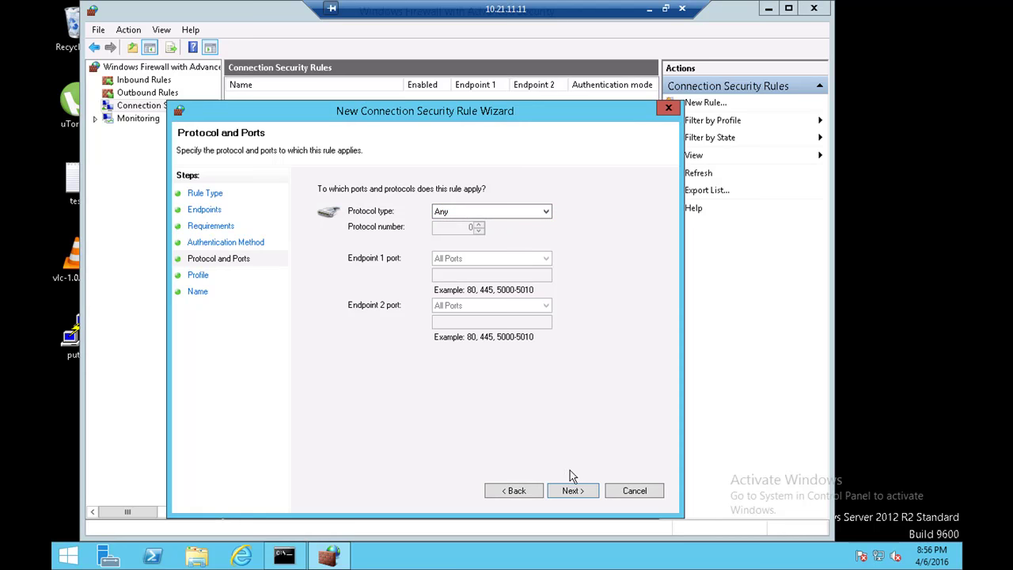
{"action": "left_click", "coordinate": [575, 490]}
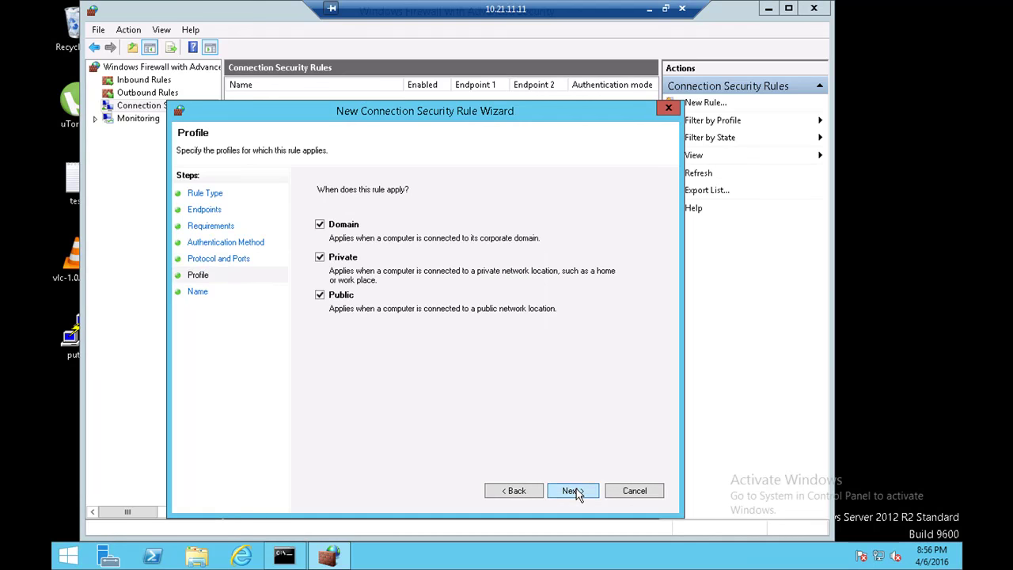
Step: Advance to the Name page and select the default rule name Rule1
{"action": "left_click", "coordinate": [573, 491]}
{"action": "type", "text": "Rule1"}
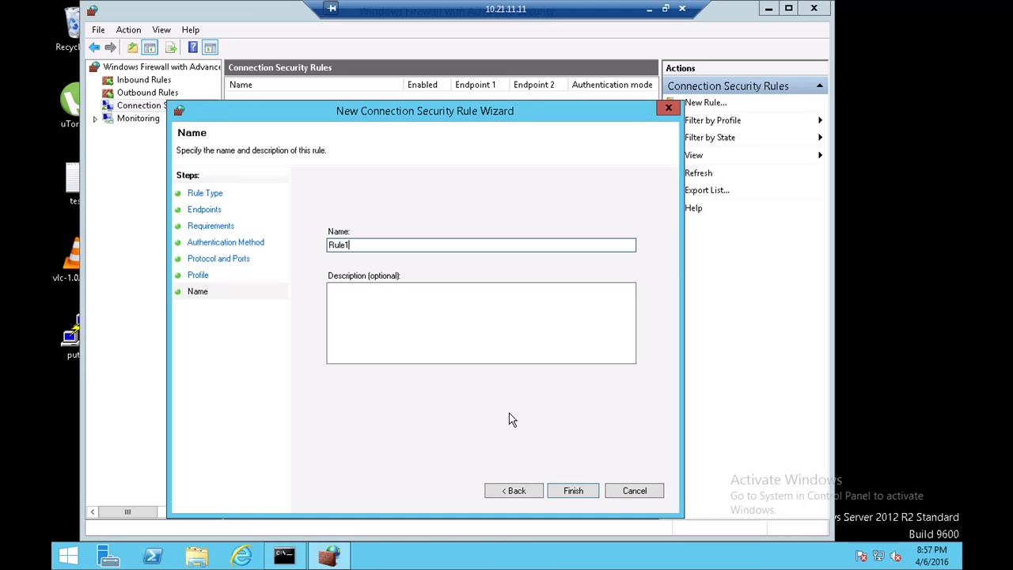
{"action": "double_click", "coordinate": [334, 245]}
{"action": "left_click", "coordinate": [370, 244]}
{"action": "double_click", "coordinate": [326, 250]}
Step: Go back to Protocol and Ports and set the protocol type to Any
{"action": "left_click", "coordinate": [516, 487]}
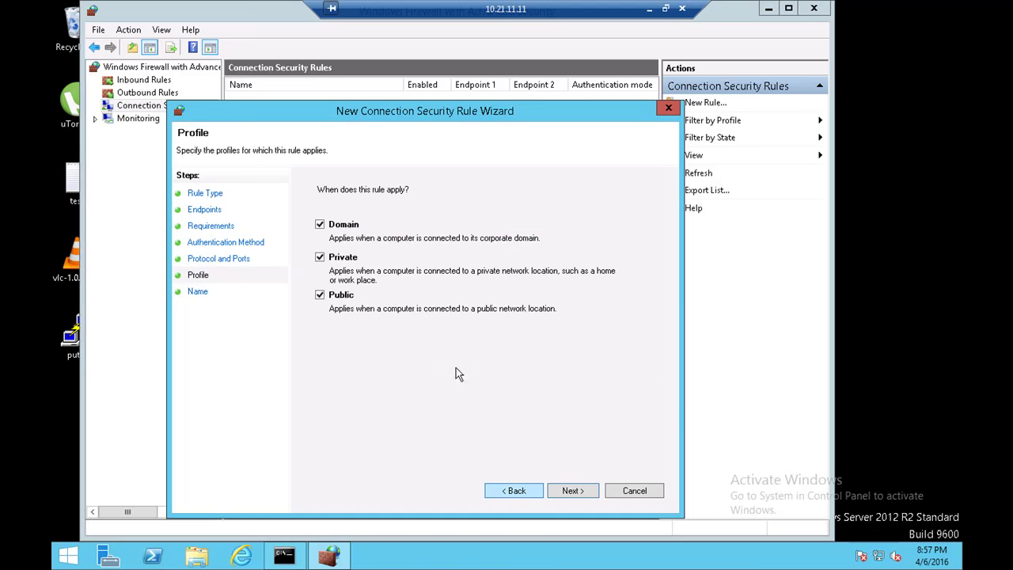
{"action": "left_click", "coordinate": [514, 490]}
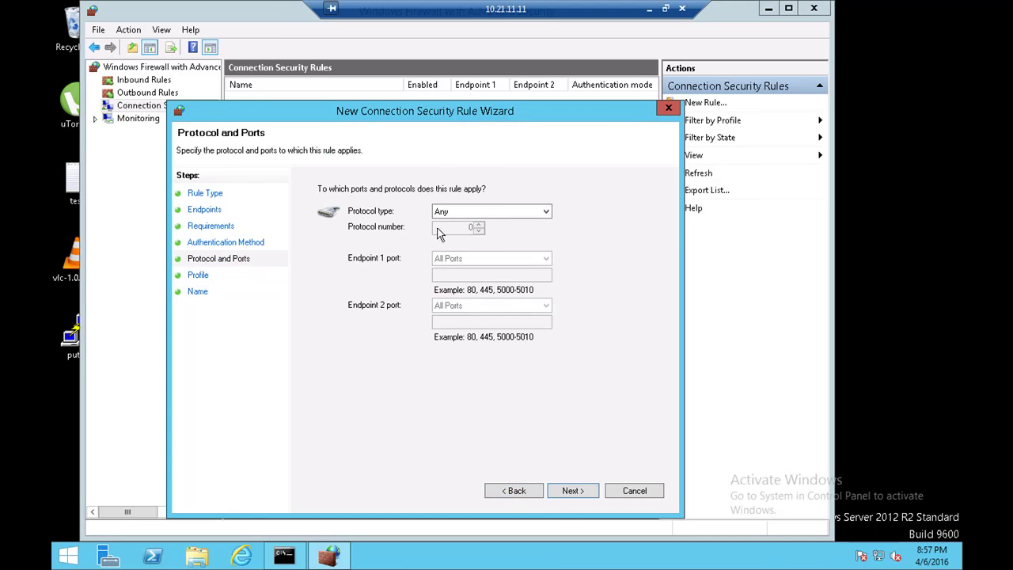
{"action": "left_click", "coordinate": [452, 211]}
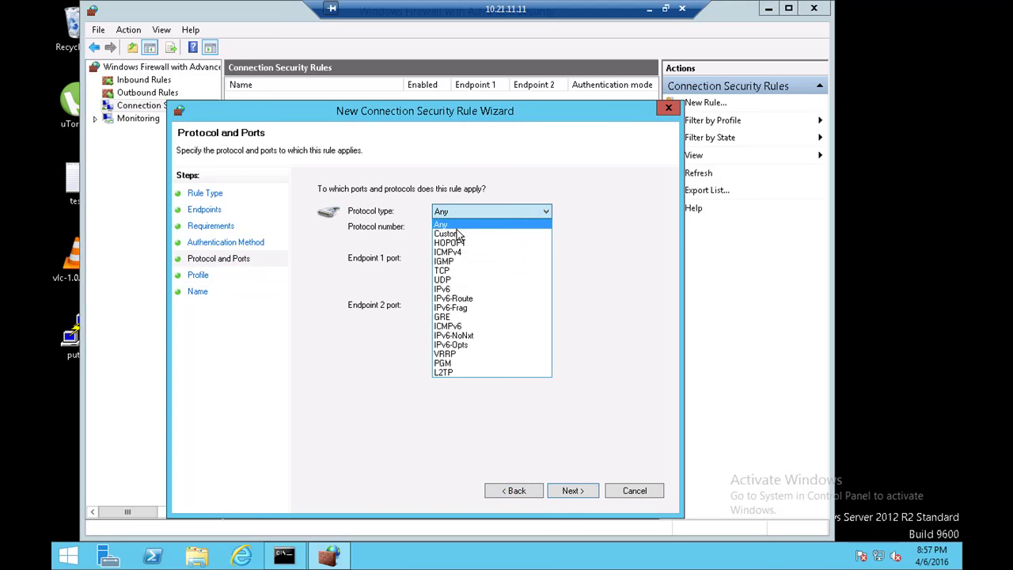
{"action": "left_click", "coordinate": [459, 234]}
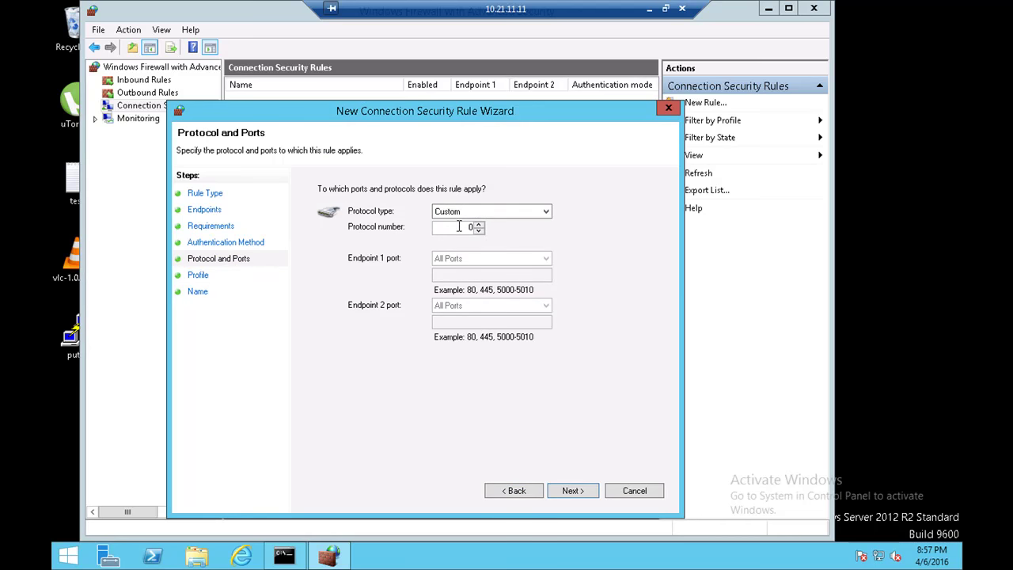
{"action": "left_click", "coordinate": [479, 224]}
{"action": "left_click", "coordinate": [479, 229]}
{"action": "left_click", "coordinate": [488, 212]}
{"action": "left_click", "coordinate": [478, 222]}
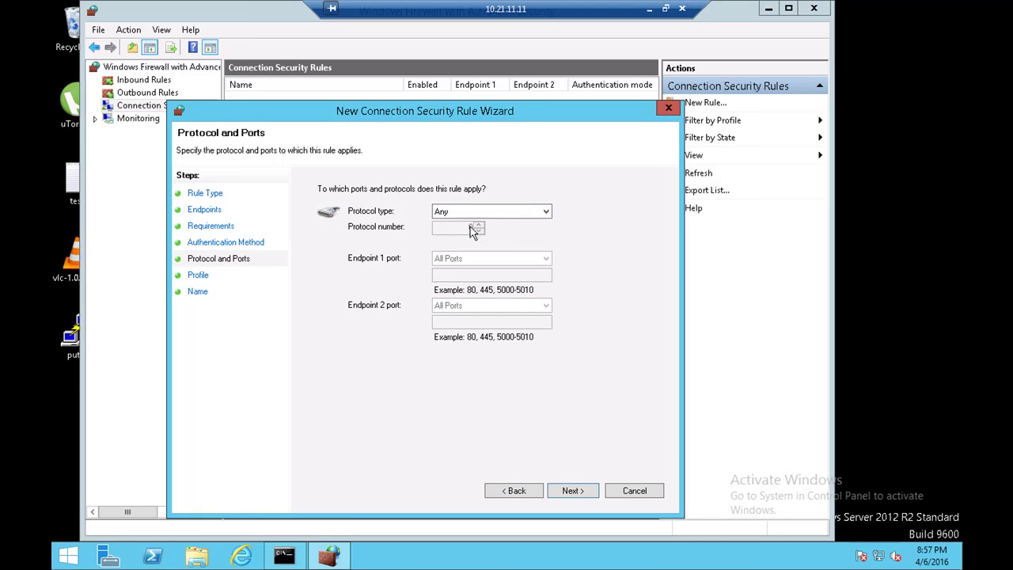
Step: Advance through Profile to the Name page and minimise the server session
{"action": "left_click", "coordinate": [561, 496]}
{"action": "left_click", "coordinate": [561, 496]}
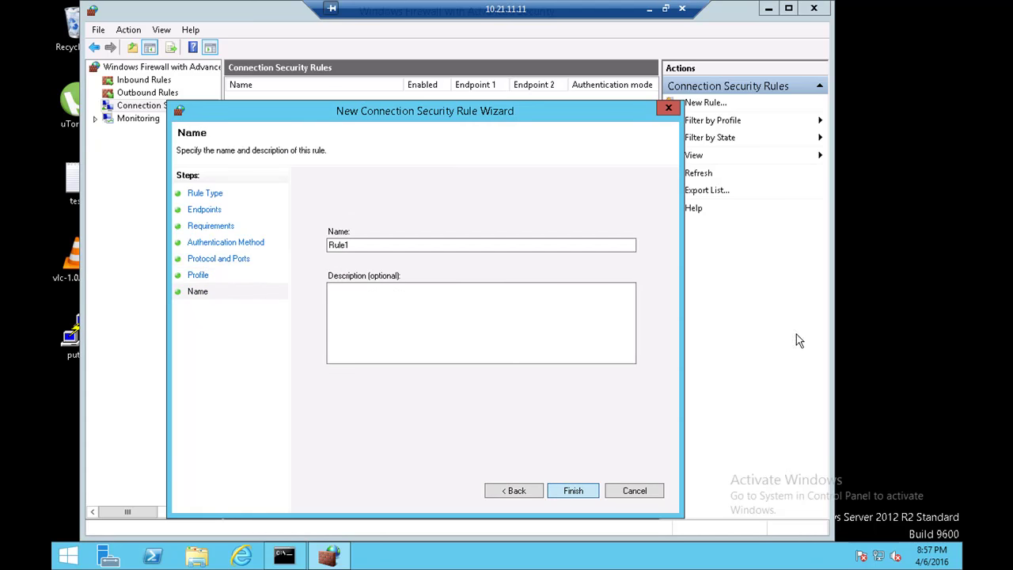
{"action": "left_click", "coordinate": [649, 9]}
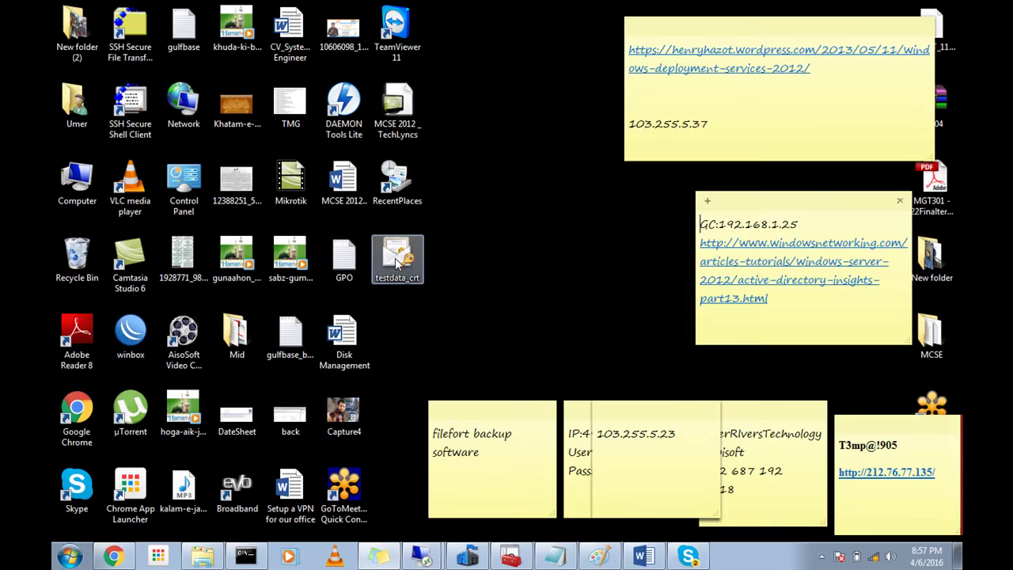
Step: Restore the ping console, check the 10.21.11.11 remote session, and return to the local desktop
{"action": "left_click", "coordinate": [247, 556]}
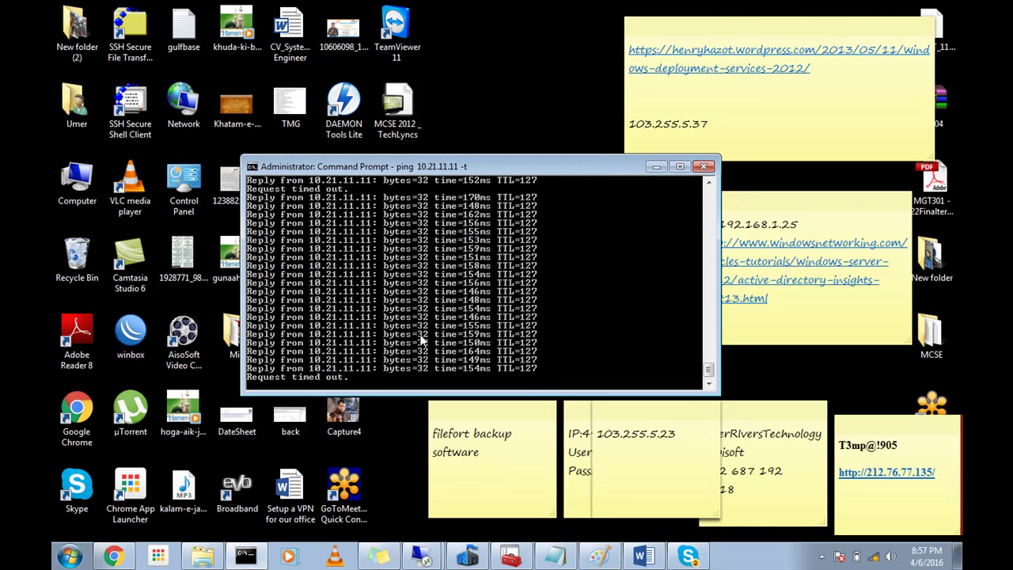
{"action": "left_click", "coordinate": [422, 555]}
{"action": "left_click", "coordinate": [446, 524]}
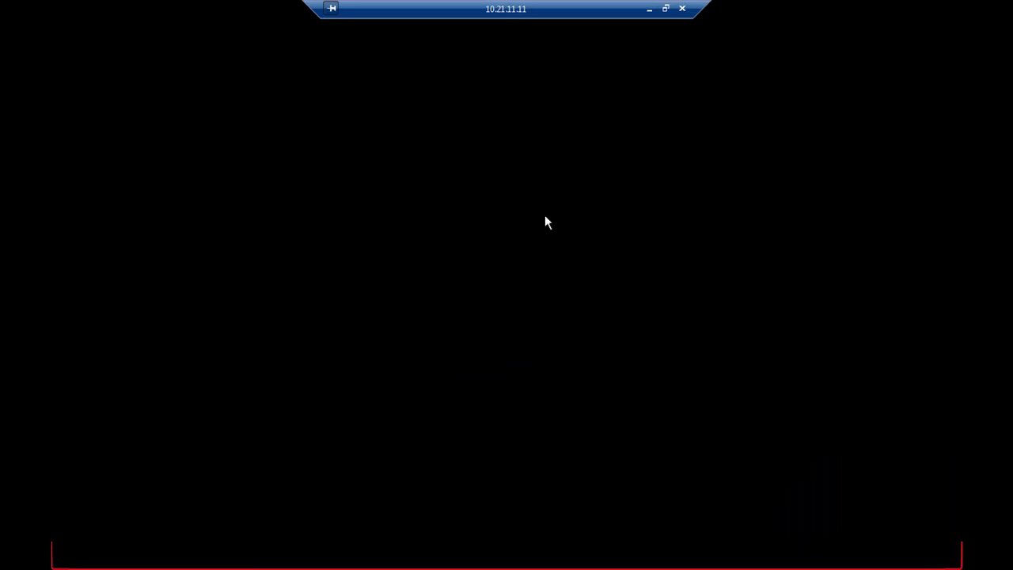
{"action": "left_click", "coordinate": [665, 8]}
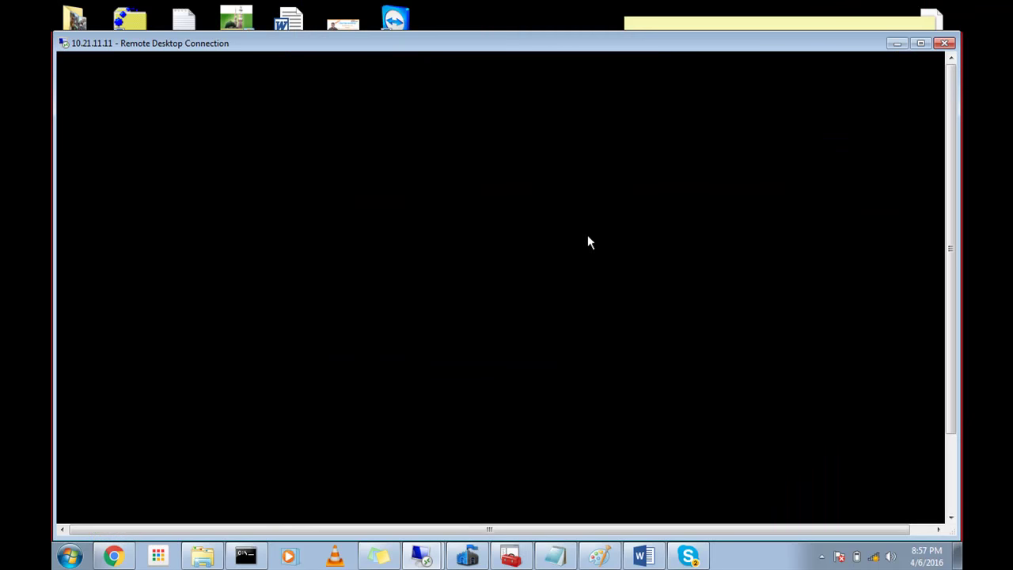
{"action": "left_click", "coordinate": [921, 43]}
{"action": "left_click", "coordinate": [645, 9]}
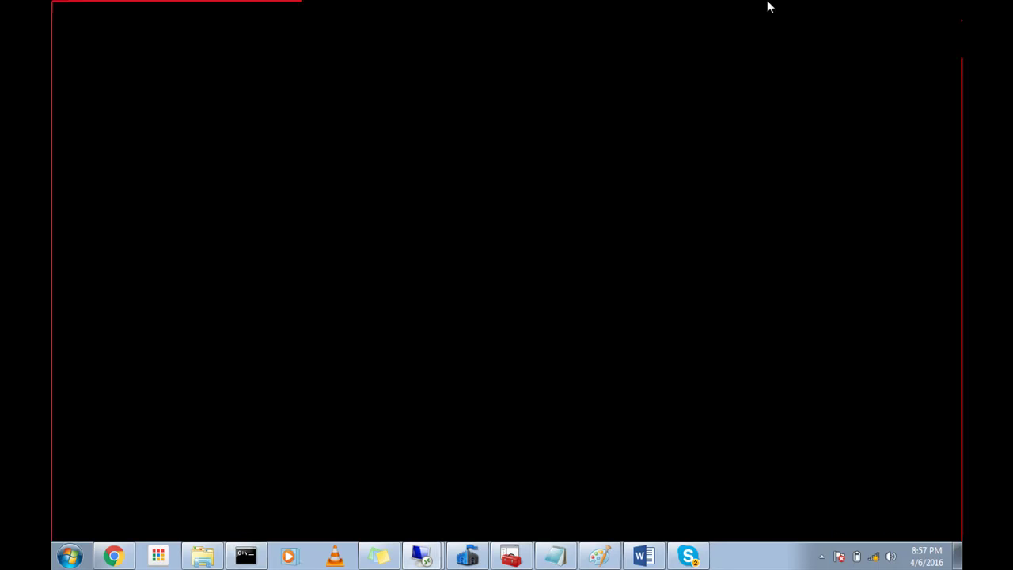
Step: Open the hidden notification icons and the screen recorder's controls
{"action": "left_click", "coordinate": [821, 556]}
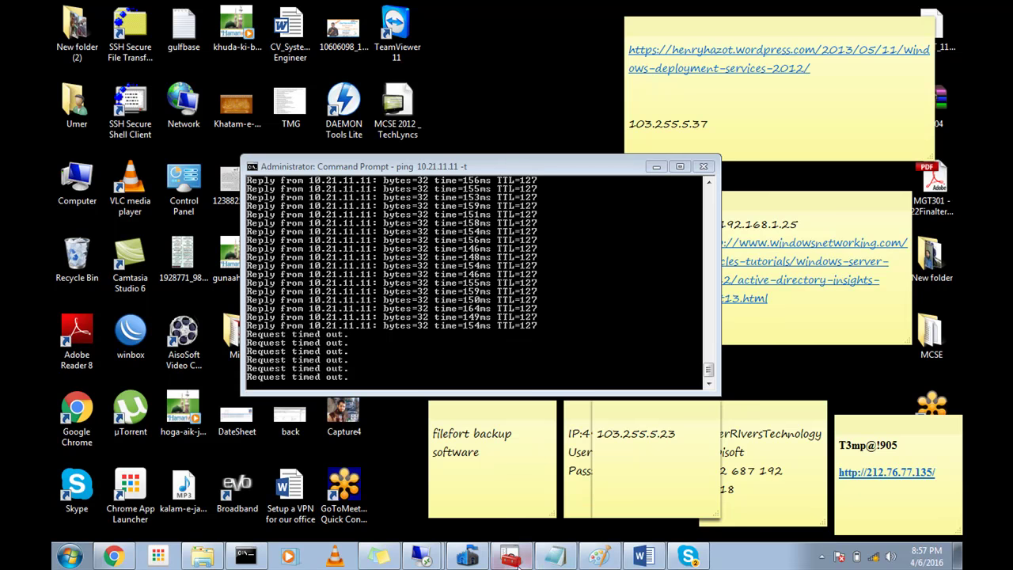
{"action": "left_click", "coordinate": [822, 556]}
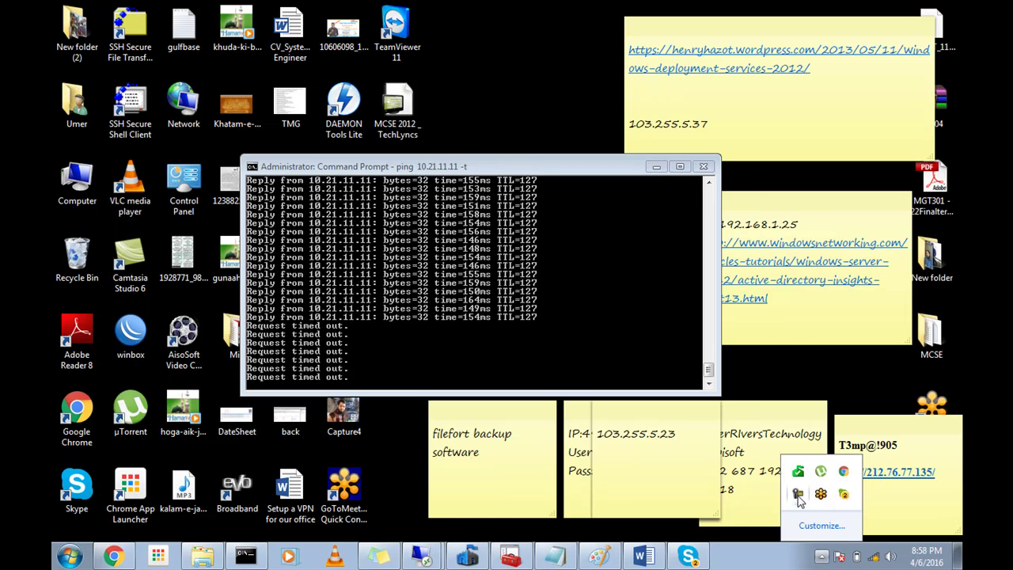
{"action": "left_click", "coordinate": [798, 493]}
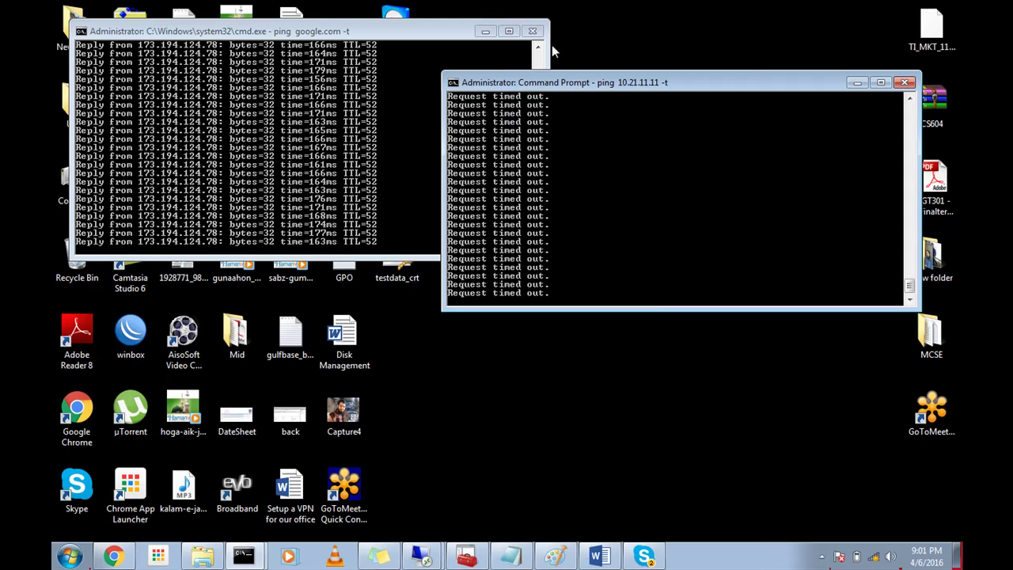
Step: Close the google.com ping console, shift the server ping left, and open Network and Sharing Center
{"action": "left_click", "coordinate": [531, 31]}
{"action": "left_click_drag", "start_coordinate": [572, 83], "coordinate": [488, 83]}
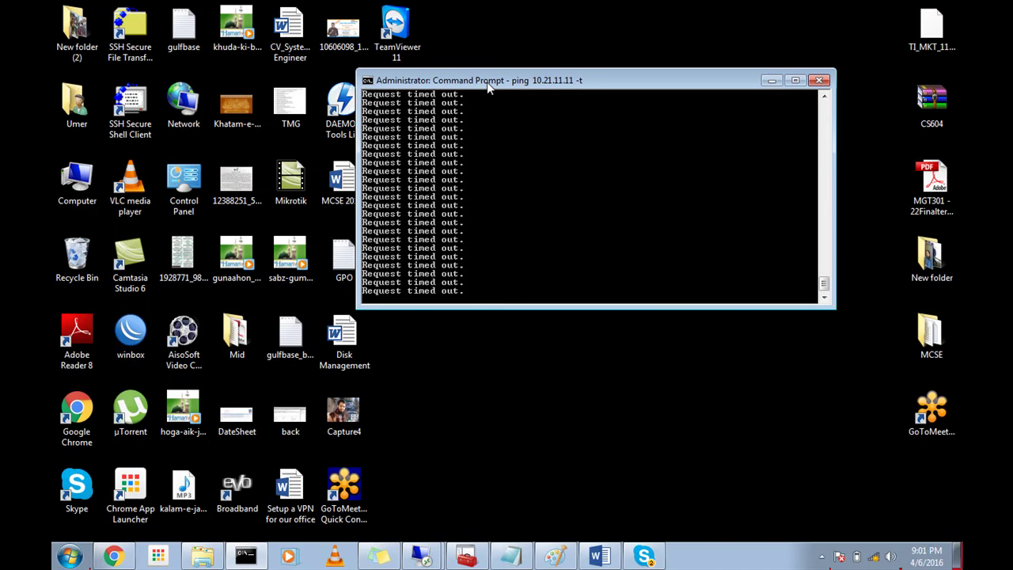
{"action": "right_click", "coordinate": [875, 553]}
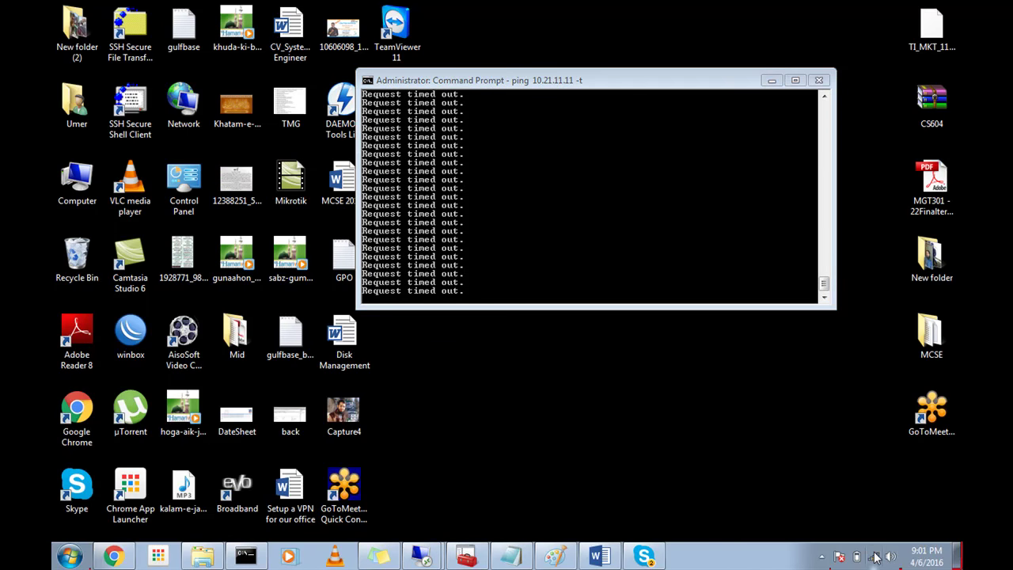
{"action": "left_click", "coordinate": [875, 545]}
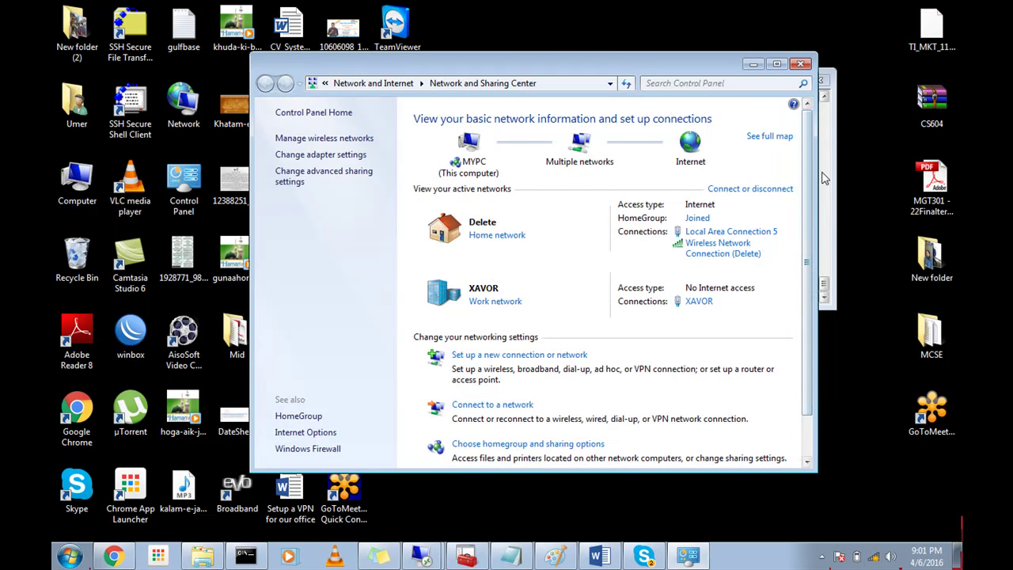
Step: Bring the ping console forward, minimise the reconnecting 10.21.11.11 session, and refocus Network and Sharing Center
{"action": "left_click", "coordinate": [823, 178]}
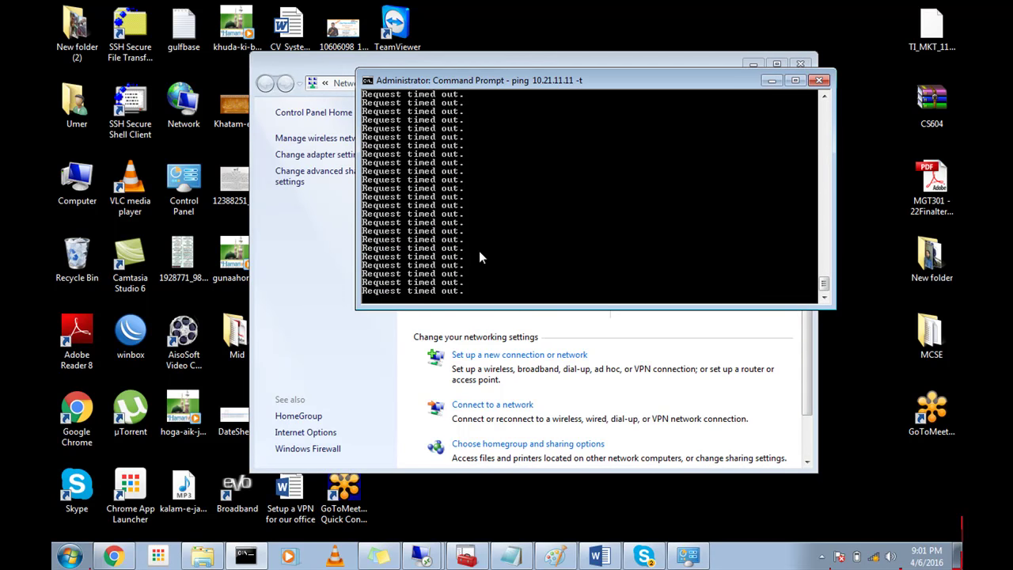
{"action": "left_click", "coordinate": [425, 552]}
{"action": "left_click", "coordinate": [421, 524]}
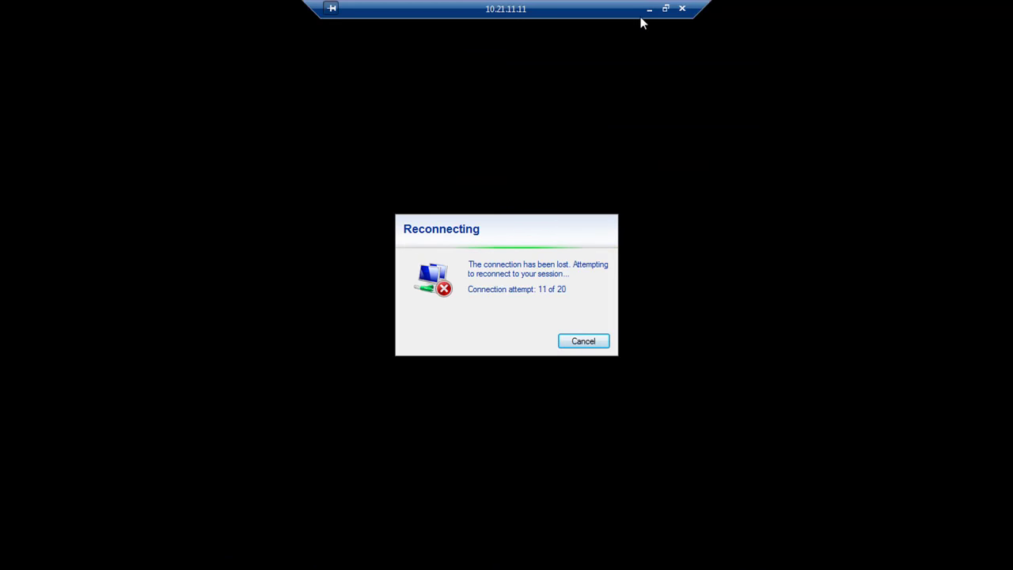
{"action": "left_click", "coordinate": [649, 10]}
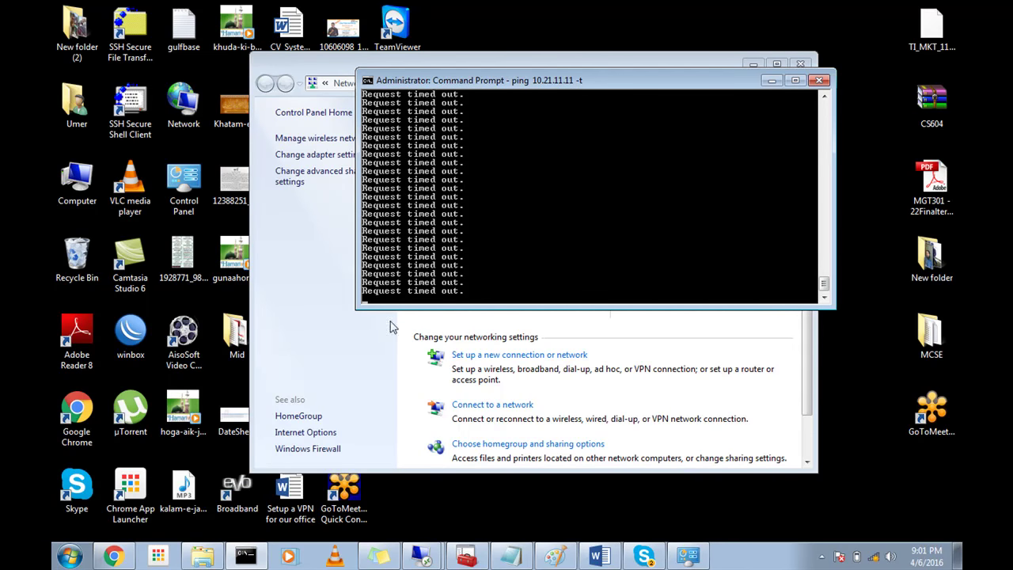
{"action": "left_click", "coordinate": [334, 461]}
Step: From Control Panel, open Windows Firewall Advanced settings and right-click Connection Security Rules for a new rule
{"action": "left_click", "coordinate": [333, 450]}
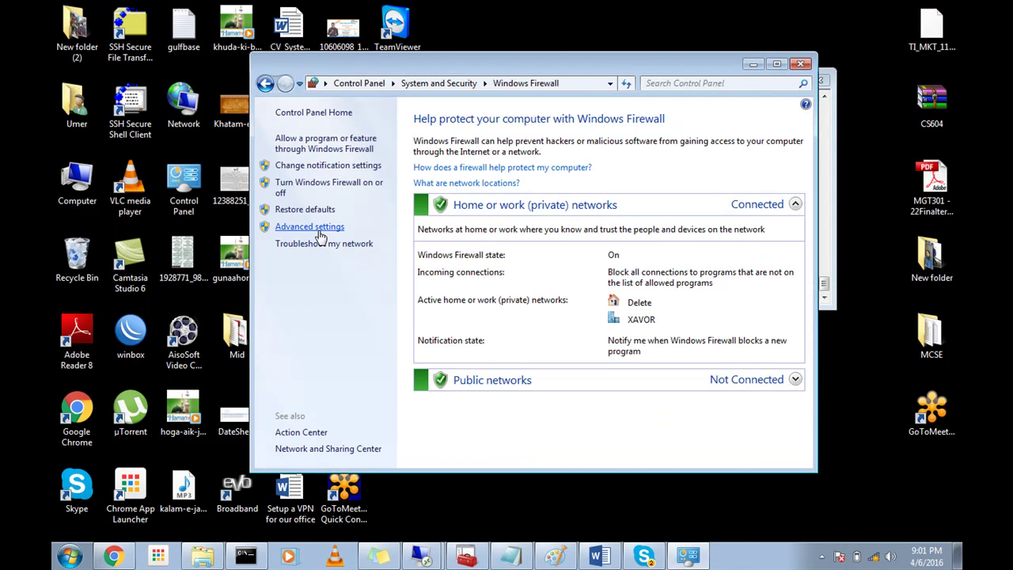
{"action": "left_click", "coordinate": [320, 229]}
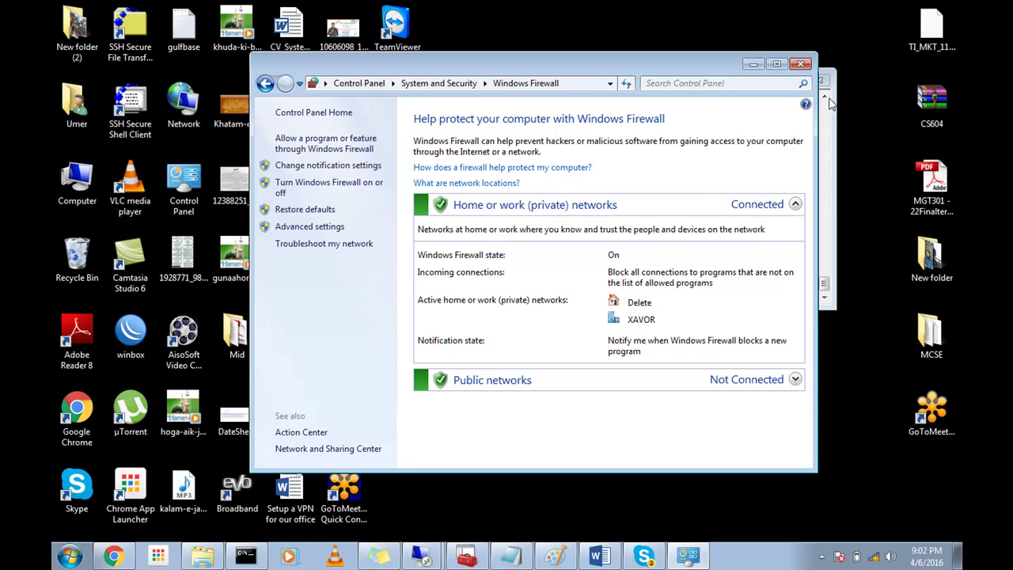
{"action": "left_click", "coordinate": [826, 127]}
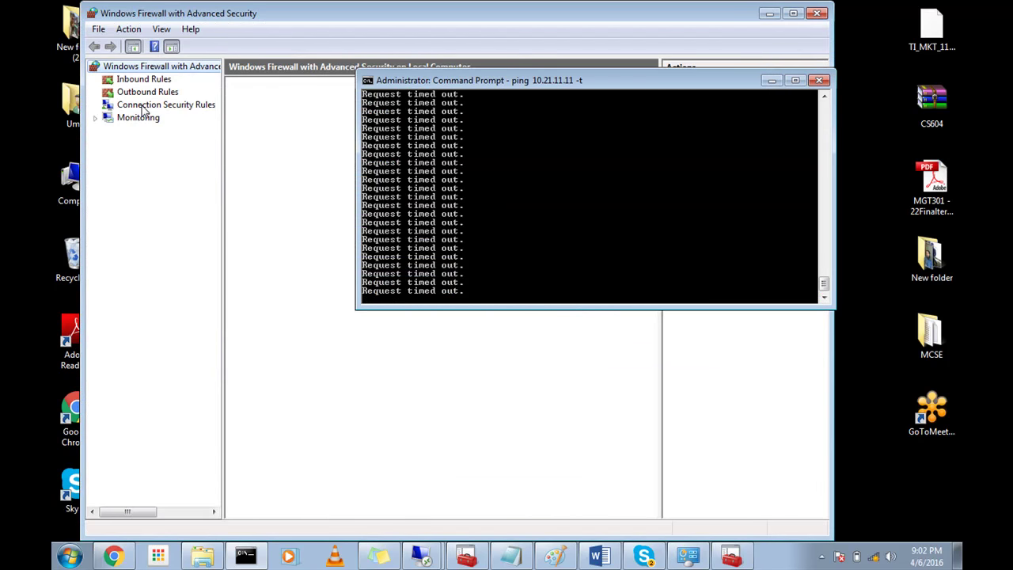
{"action": "left_click", "coordinate": [143, 107]}
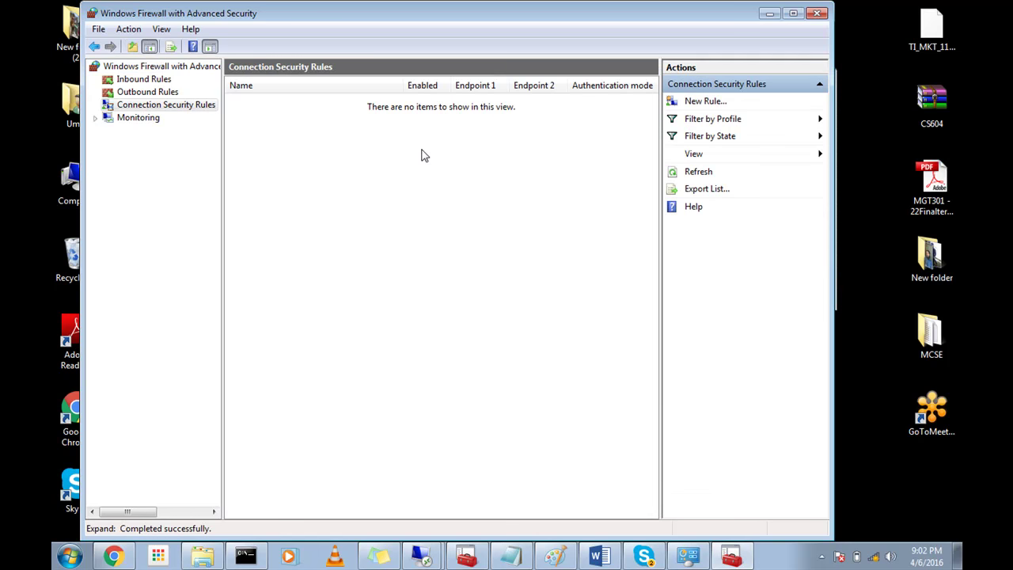
{"action": "right_click", "coordinate": [421, 153]}
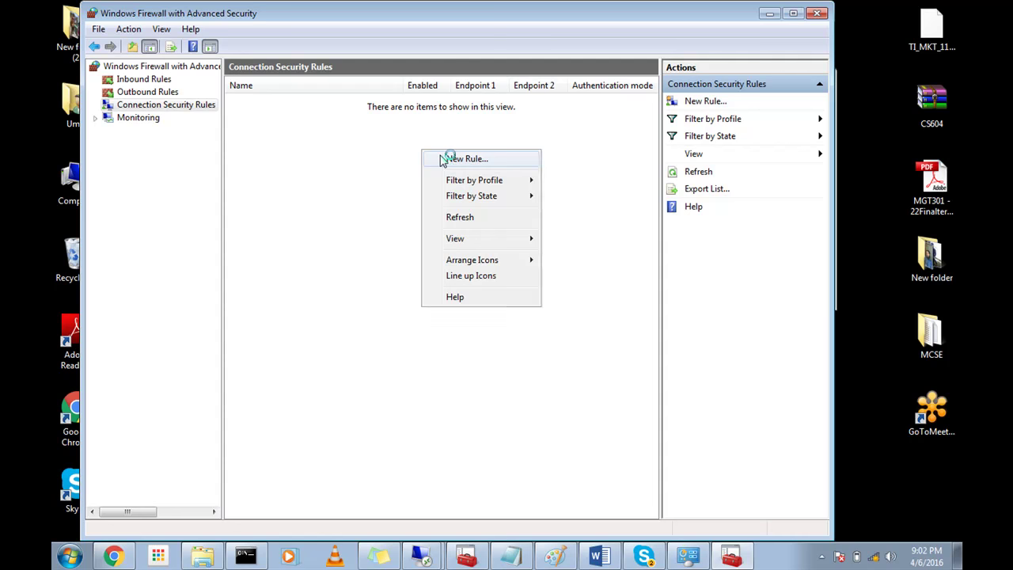
{"action": "left_click", "coordinate": [822, 557]}
Step: Dismiss the pop-up notification and choose the Custom rule type
{"action": "left_click", "coordinate": [799, 494]}
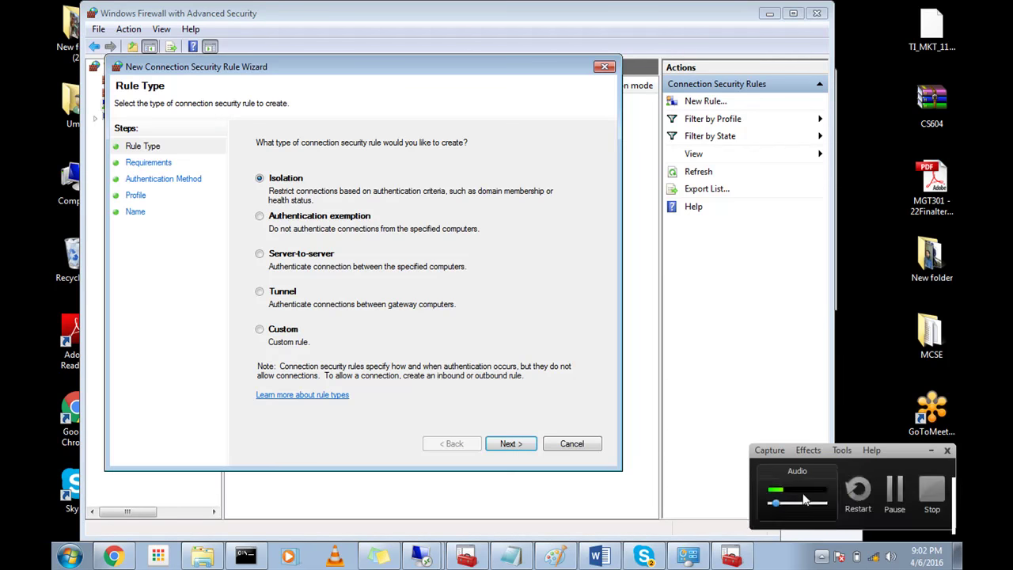
{"action": "left_click", "coordinate": [945, 487]}
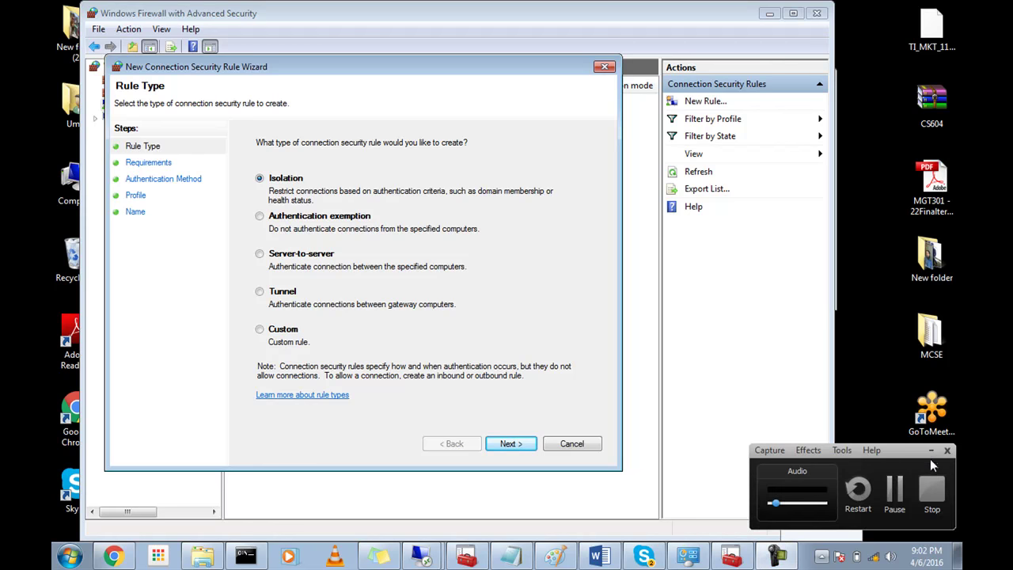
{"action": "left_click", "coordinate": [930, 450]}
{"action": "left_click", "coordinate": [291, 333]}
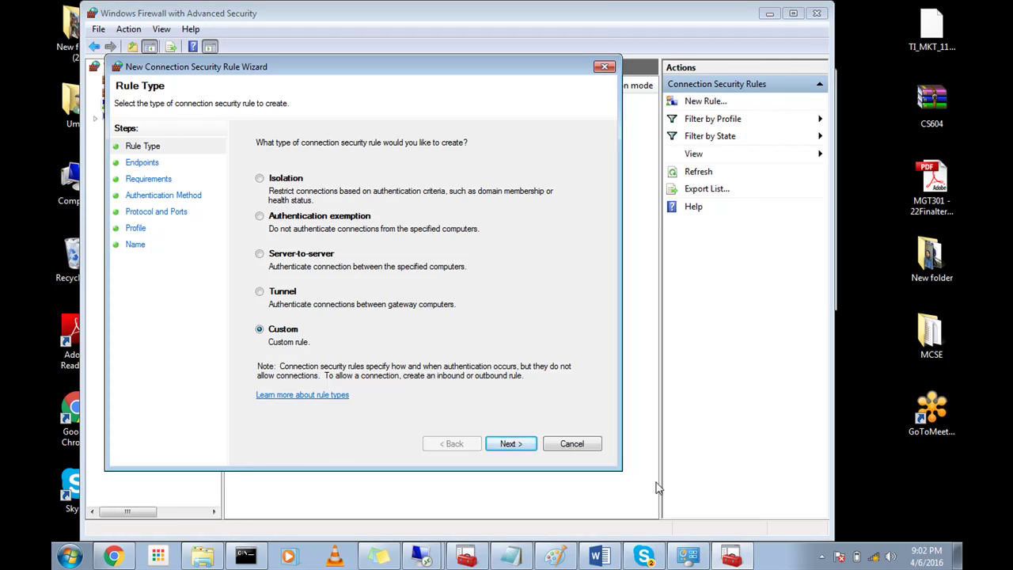
{"action": "left_click", "coordinate": [526, 448]}
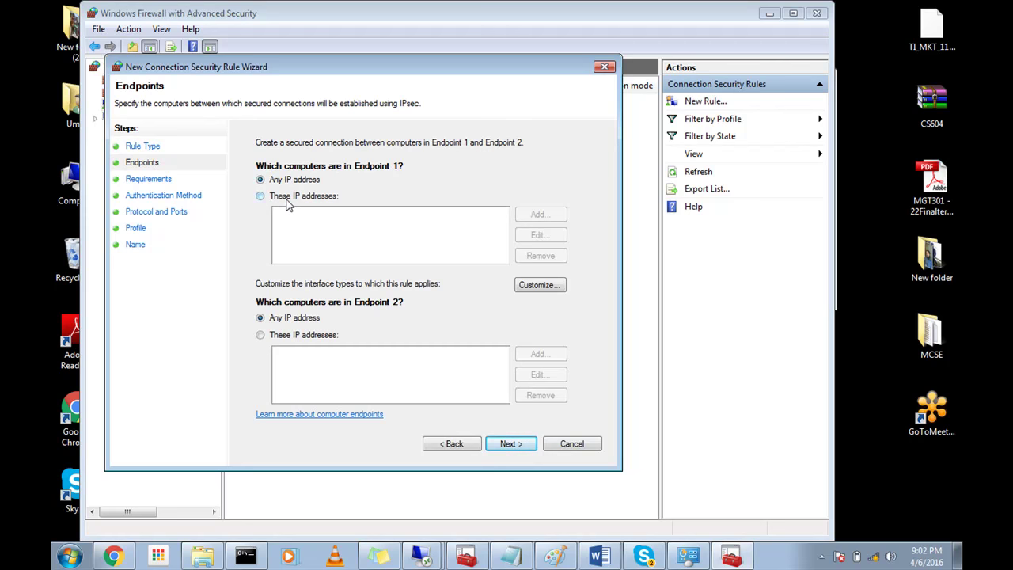
Step: Limit Endpoint 1 to the IP address 10.21.11.11, leaving Endpoint 2 as any address
{"action": "left_click", "coordinate": [287, 199]}
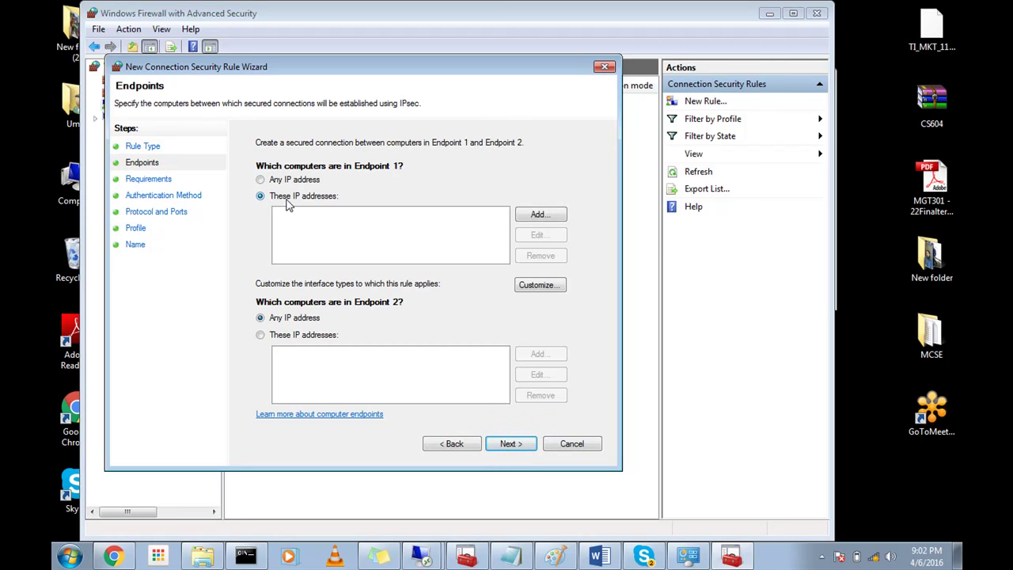
{"action": "left_click", "coordinate": [520, 217]}
{"action": "type", "text": "10.21.11.11"}
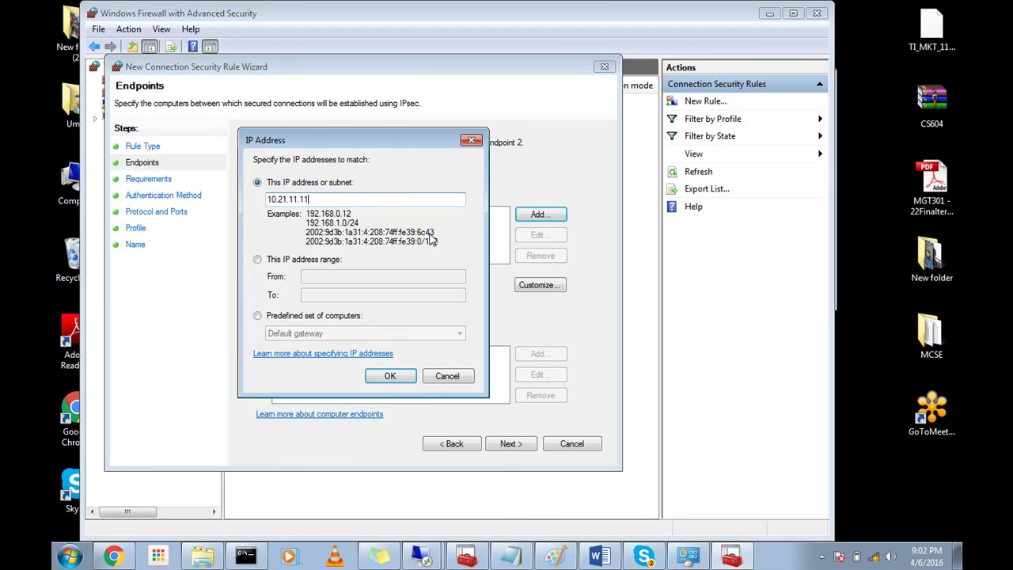
{"action": "left_click", "coordinate": [392, 376]}
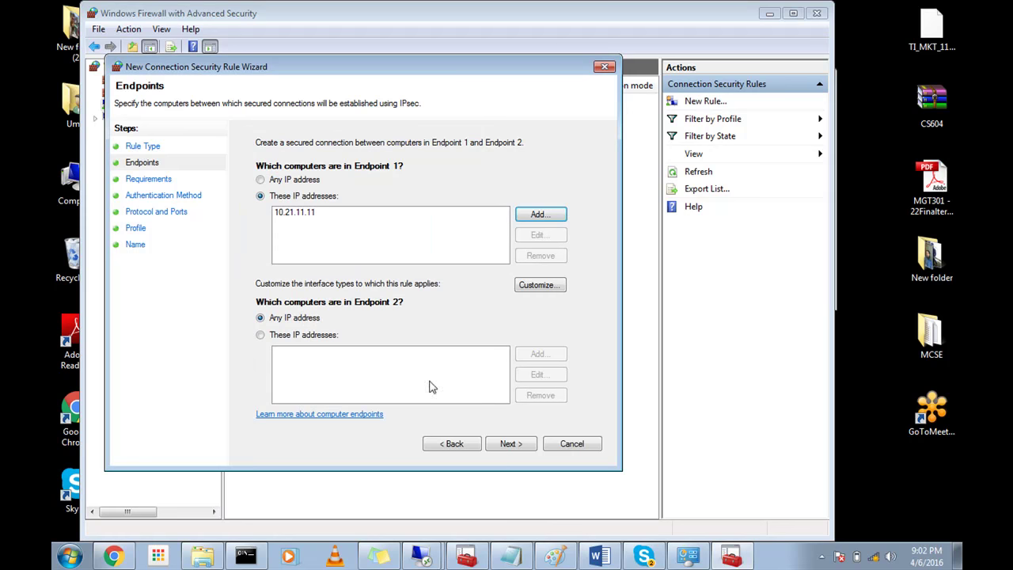
{"action": "left_click", "coordinate": [511, 444]}
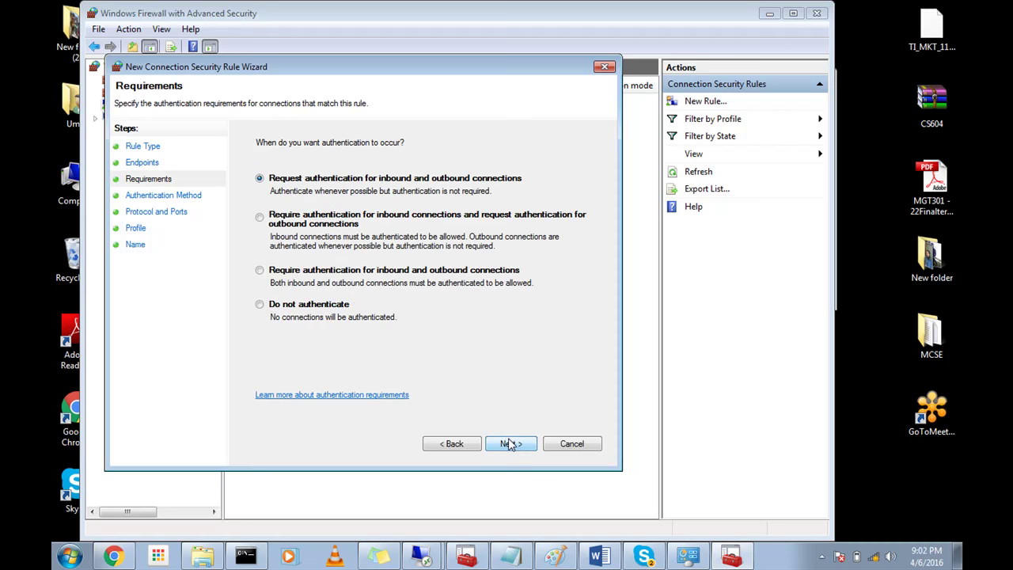
Step: Recheck the 10.21.11.11 endpoint and require authentication for inbound and outbound connections
{"action": "left_click", "coordinate": [468, 447]}
{"action": "left_click", "coordinate": [317, 214]}
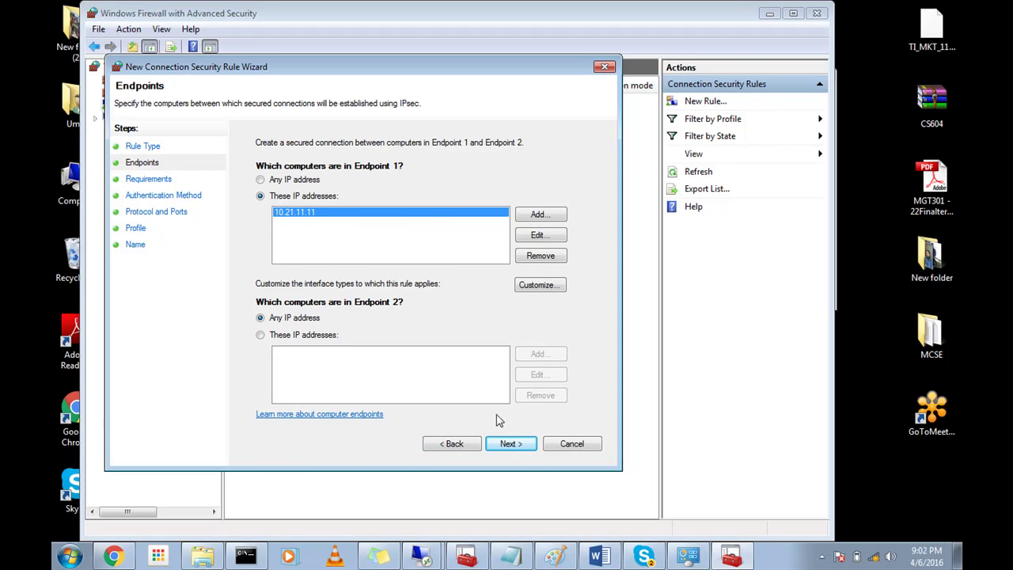
{"action": "left_click", "coordinate": [506, 443]}
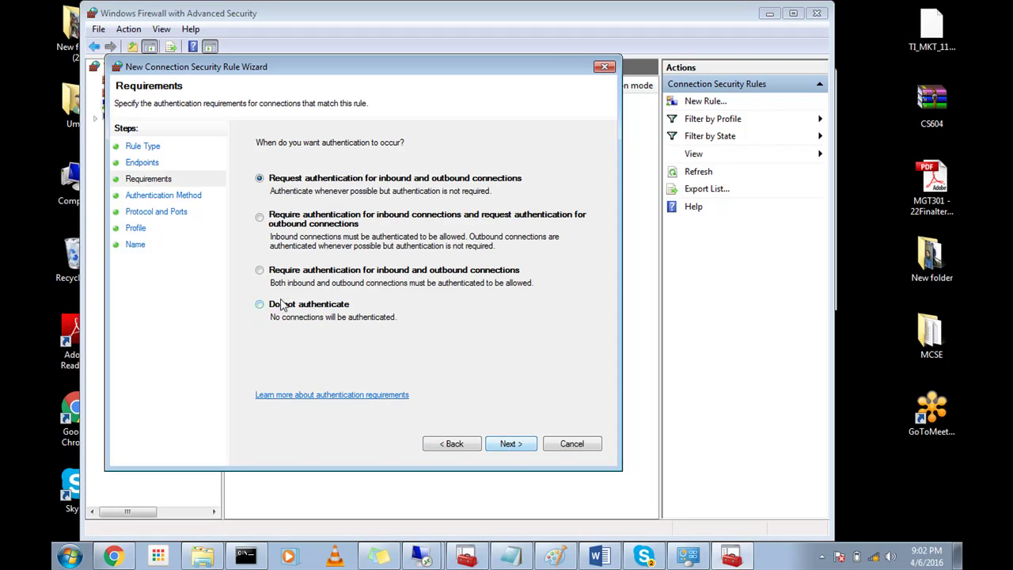
{"action": "left_click", "coordinate": [291, 273]}
{"action": "left_click", "coordinate": [516, 444]}
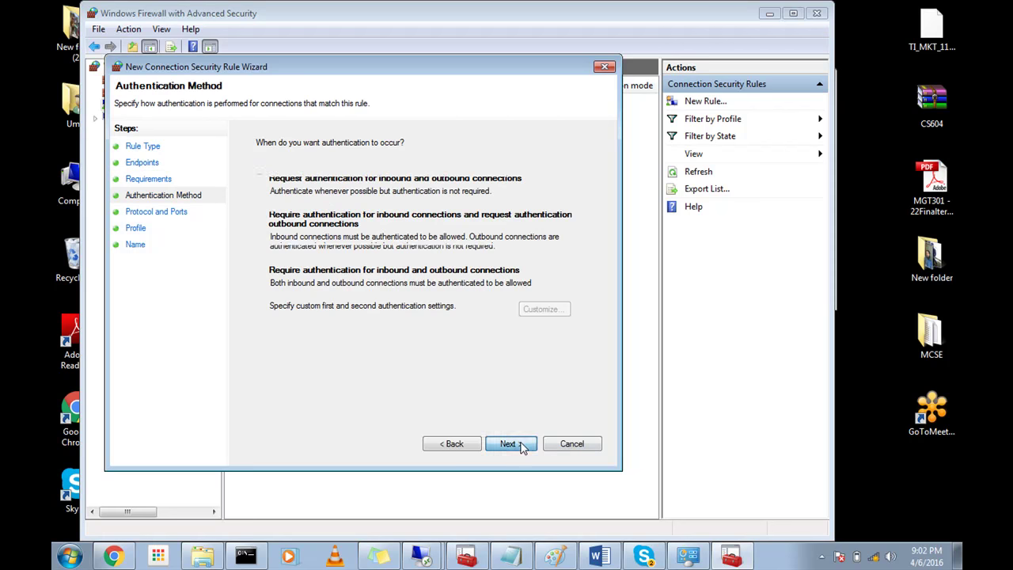
Step: Add a preshared key as the custom first authentication method
{"action": "left_click", "coordinate": [287, 299]}
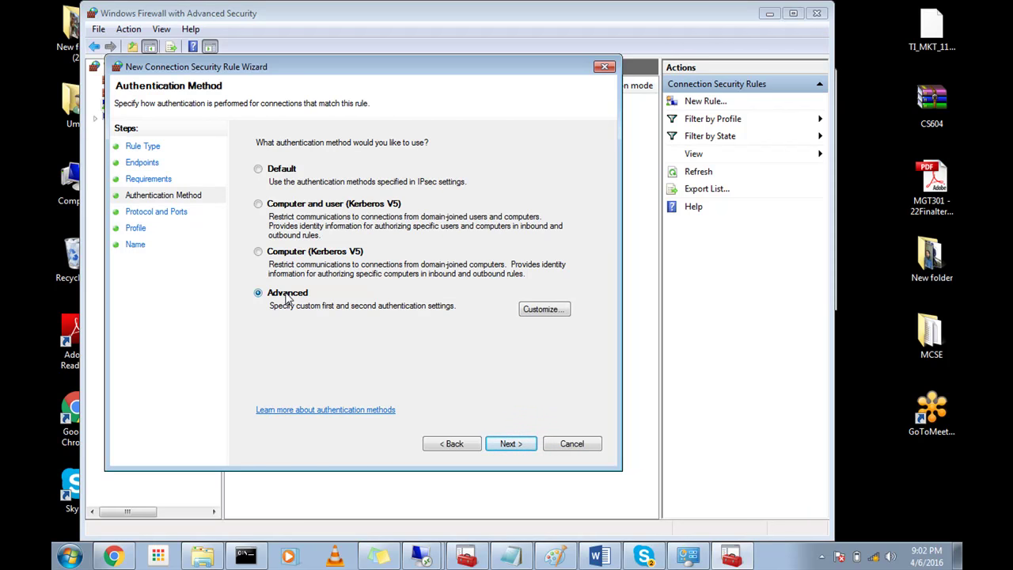
{"action": "left_click", "coordinate": [541, 310]}
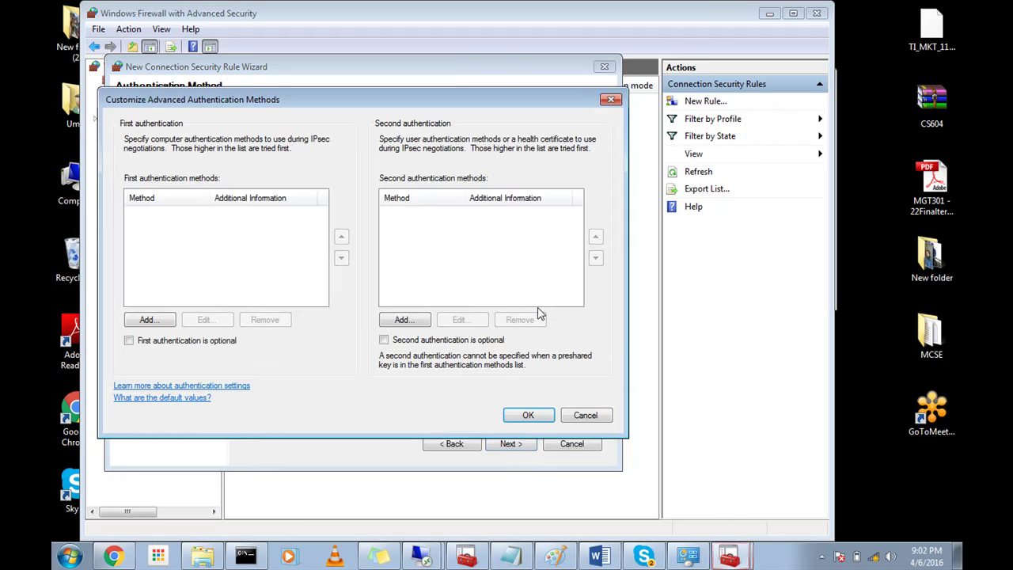
{"action": "left_click", "coordinate": [149, 320]}
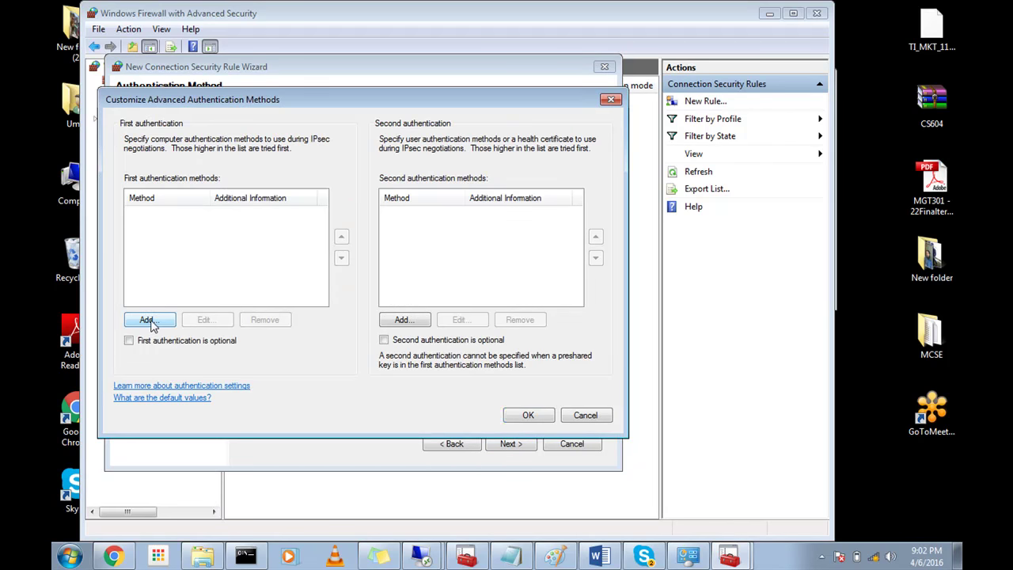
{"action": "left_click", "coordinate": [277, 302]}
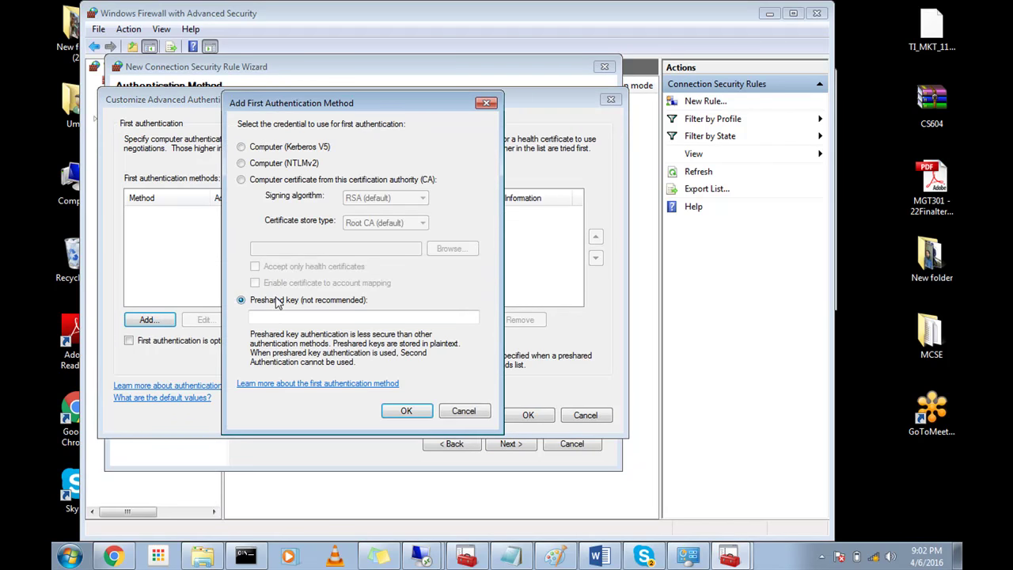
{"action": "left_click", "coordinate": [289, 314]}
{"action": "type", "text": "123"}
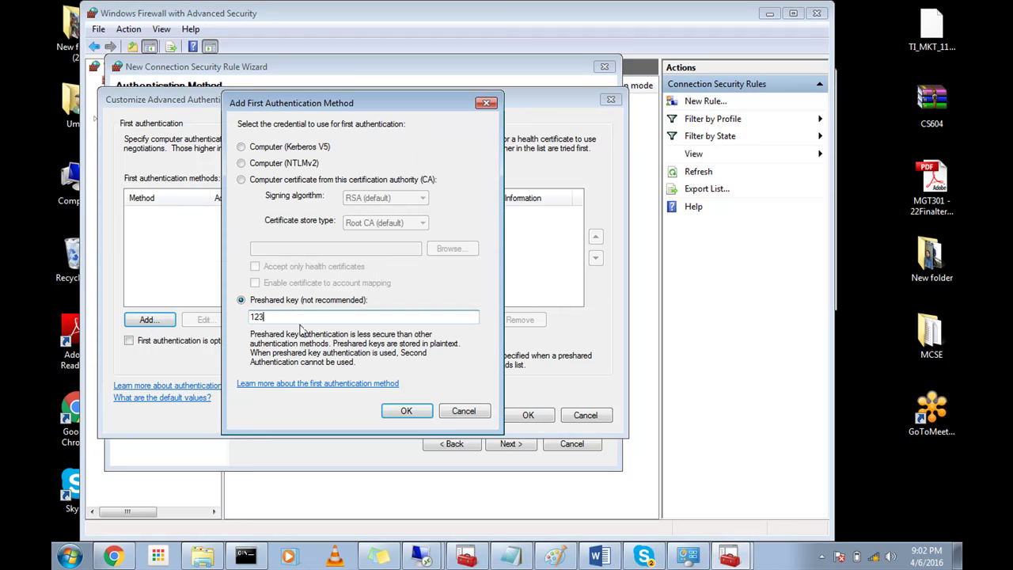
{"action": "left_click", "coordinate": [405, 411]}
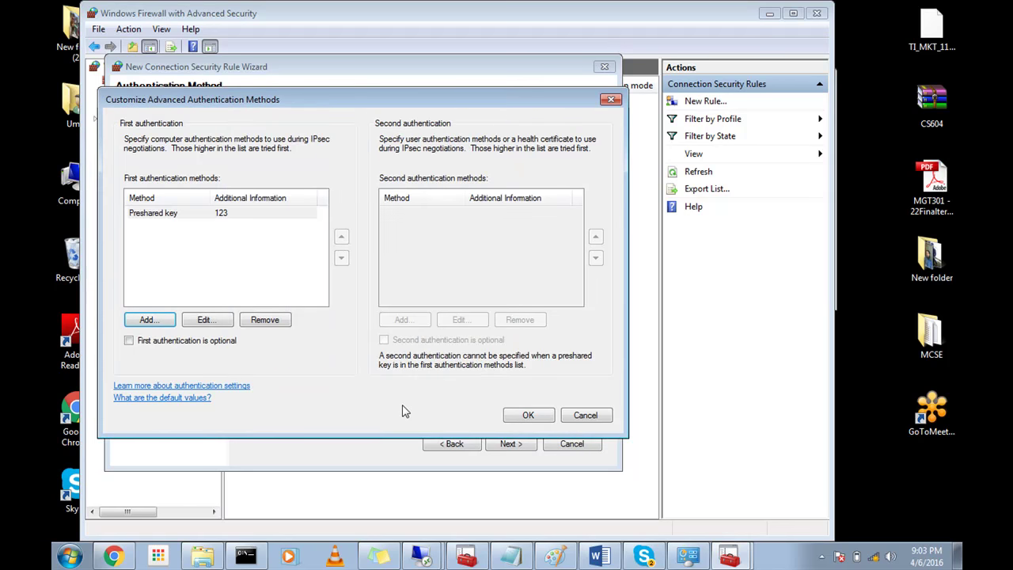
{"action": "left_click", "coordinate": [522, 419]}
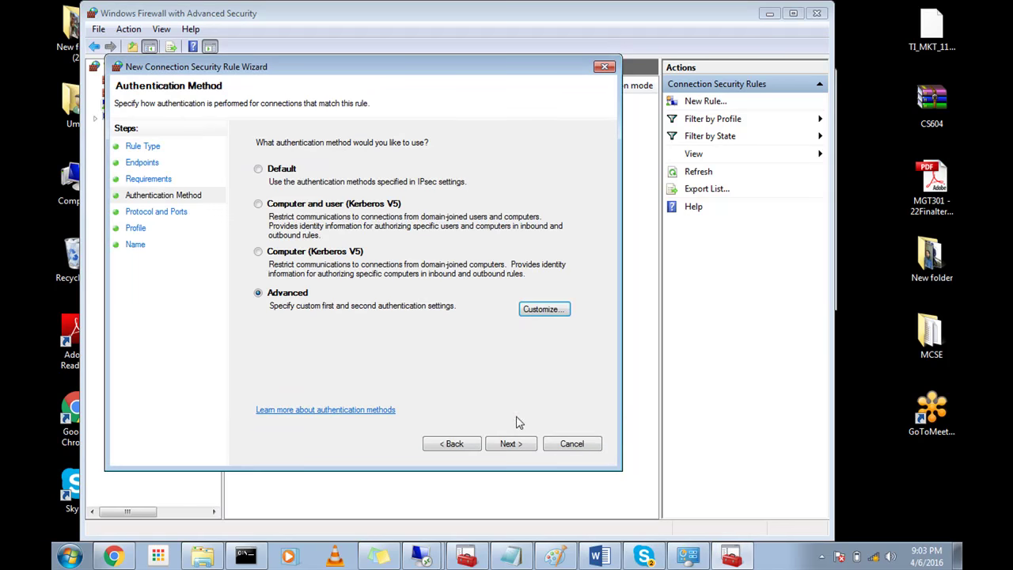
{"action": "left_click", "coordinate": [511, 444]}
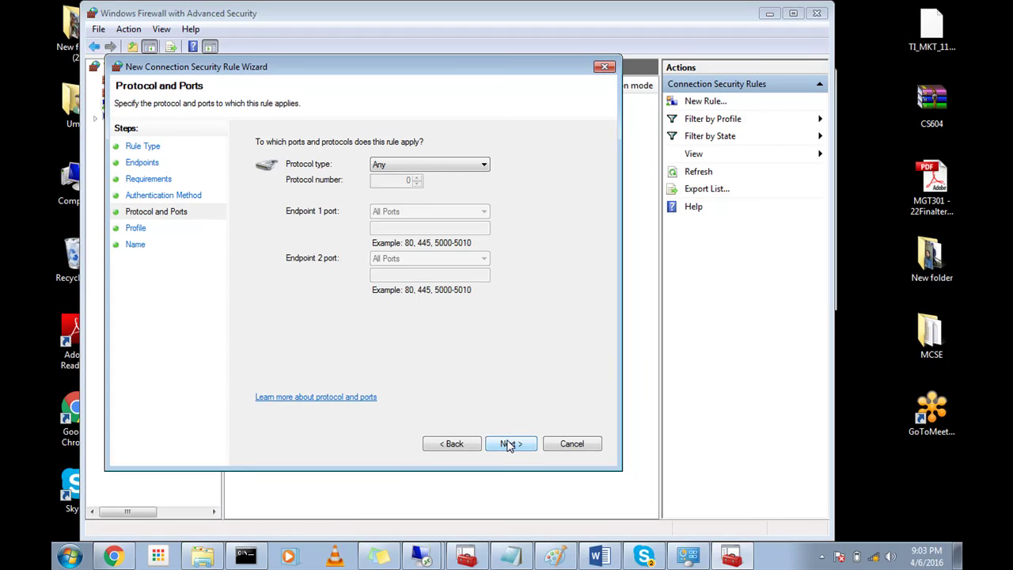
Step: Keep protocol Any and the Domain, Private and Public profiles, and name the rule 'Server Rule1'
{"action": "left_click", "coordinate": [509, 444]}
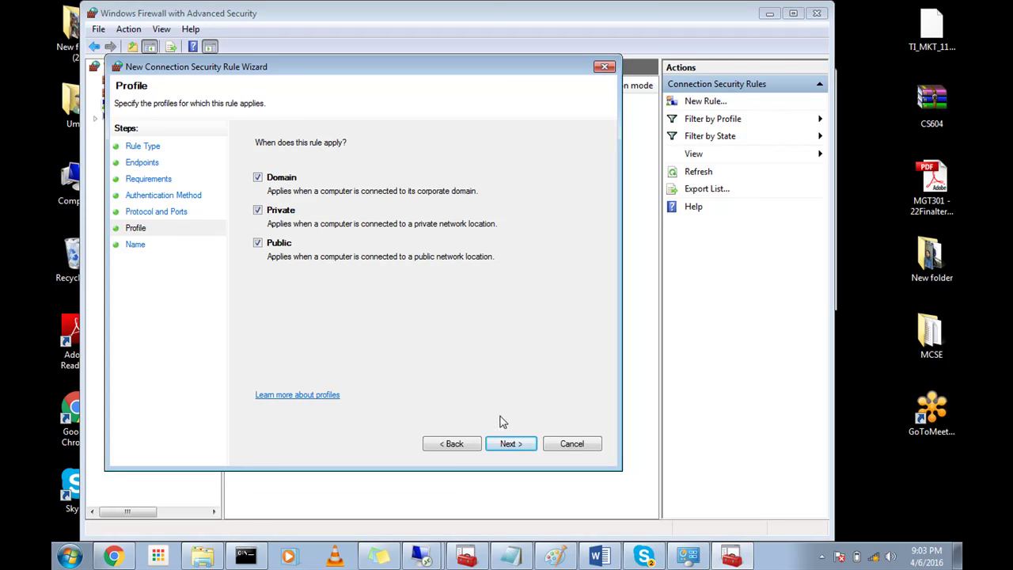
{"action": "left_click", "coordinate": [508, 445]}
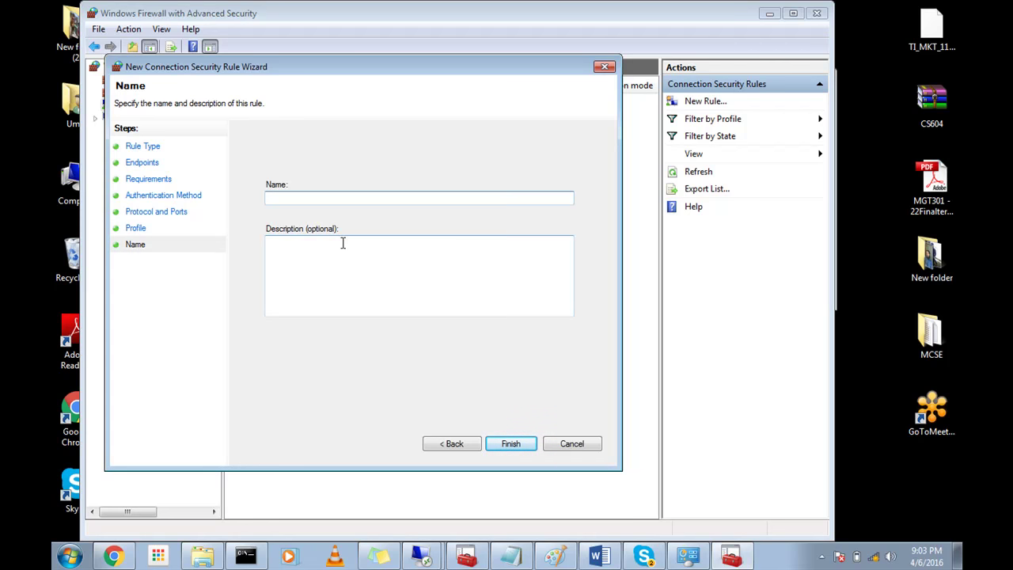
{"action": "type", "text": "S"}
{"action": "key", "text": "BackSpace"}
{"action": "key", "text": "BackSpace"}
{"action": "type", "text": "erver Rule1"}
Step: Finish creating Server Rule1 and close the dropped remote desktop session
{"action": "left_click", "coordinate": [510, 445]}
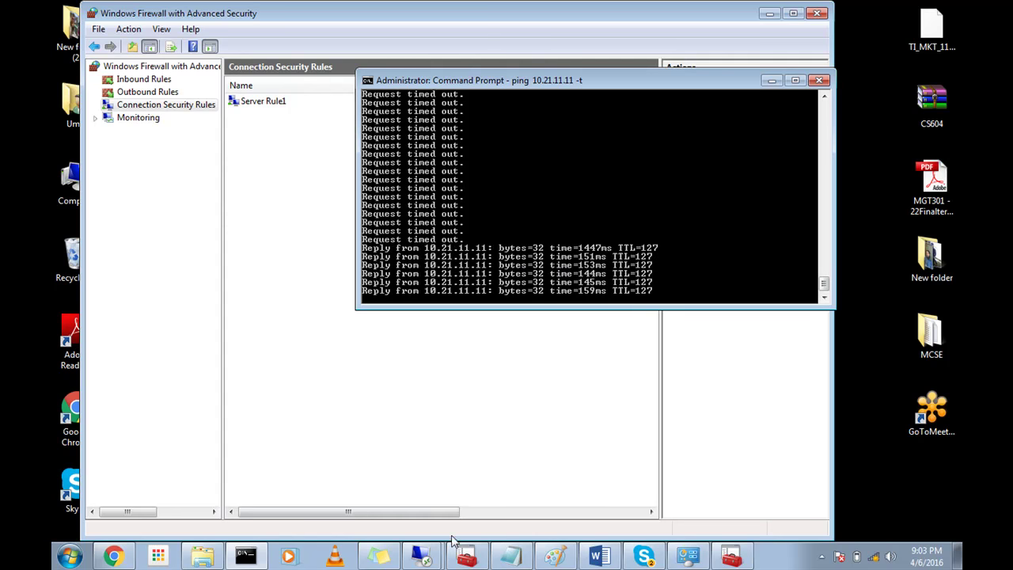
{"action": "left_click", "coordinate": [433, 559]}
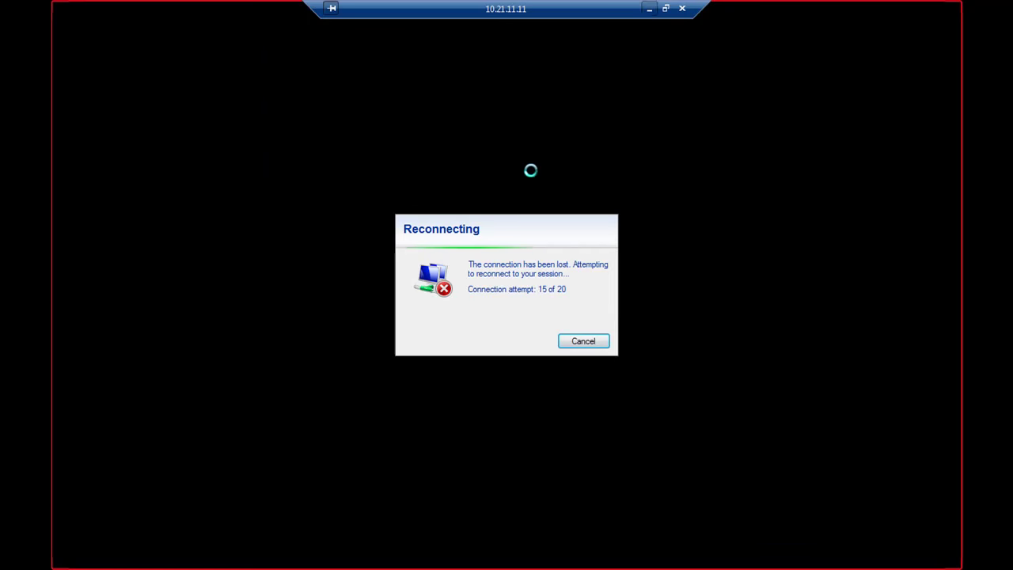
{"action": "left_click", "coordinate": [682, 10]}
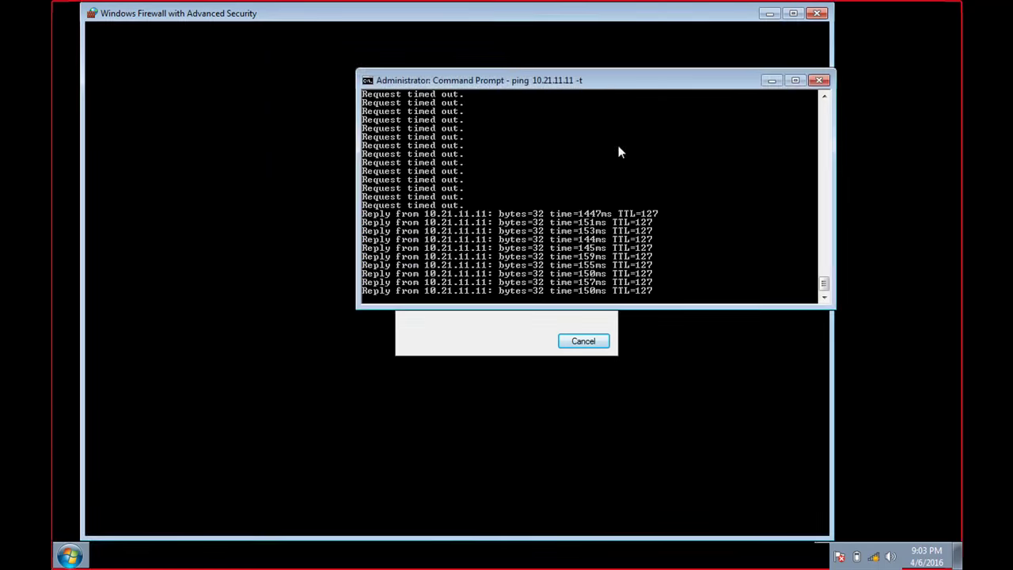
Step: Start Remote Desktop Connection to 10.21.11.11 and sign in with the administrator password
{"action": "left_click", "coordinate": [70, 556]}
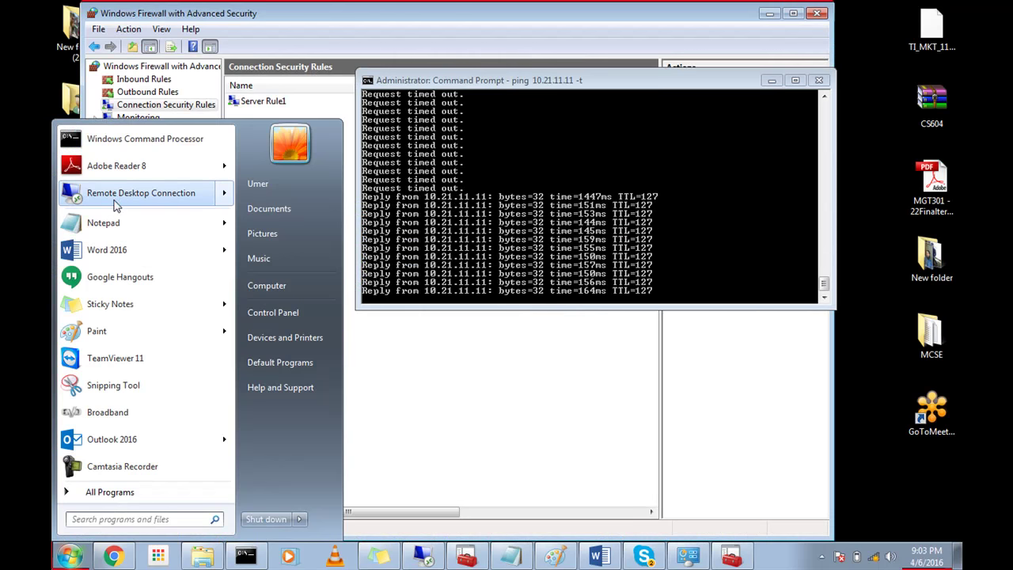
{"action": "left_click", "coordinate": [120, 195]}
{"action": "left_click", "coordinate": [559, 259]}
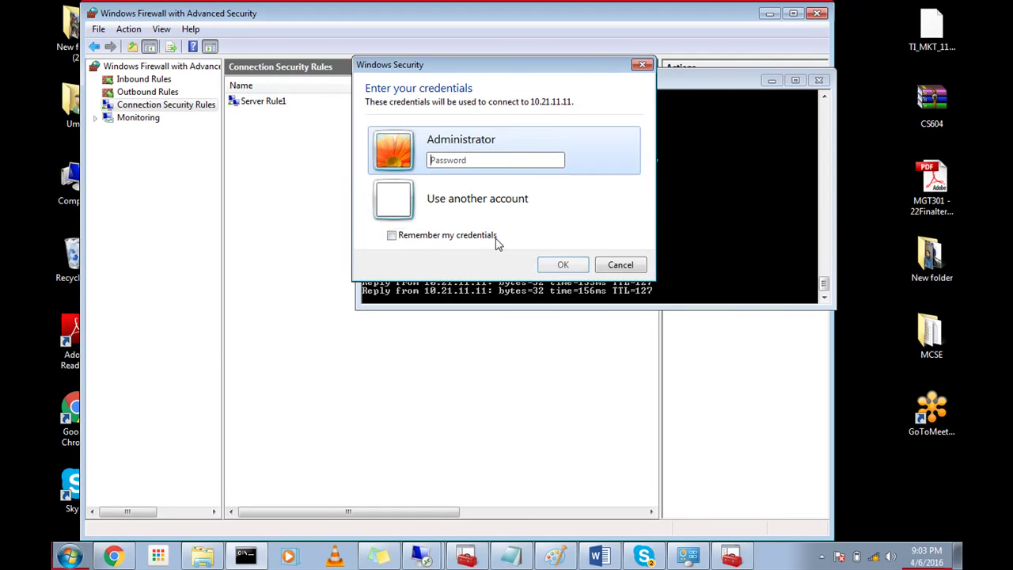
{"action": "type", "text": "*****"}
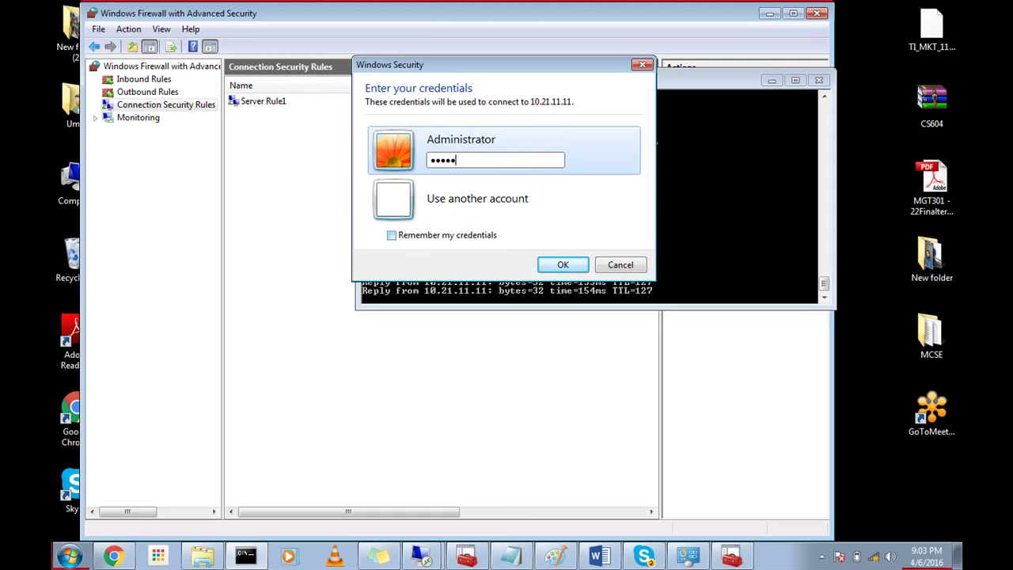
{"action": "key", "text": "Return"}
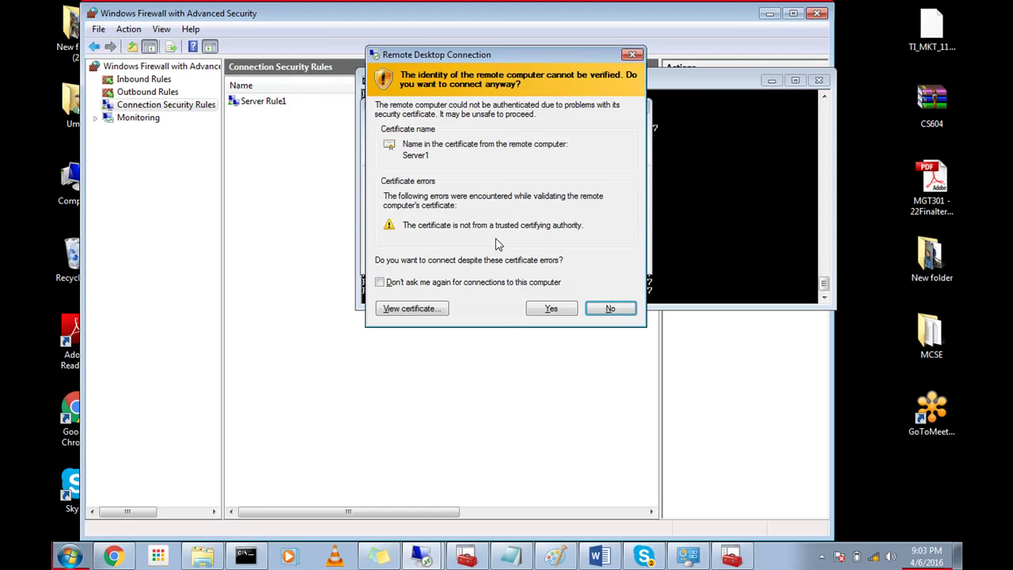
Step: Accept the server certificate, then disable Rule1 in the server's Connection Security Rules
{"action": "left_click", "coordinate": [554, 309]}
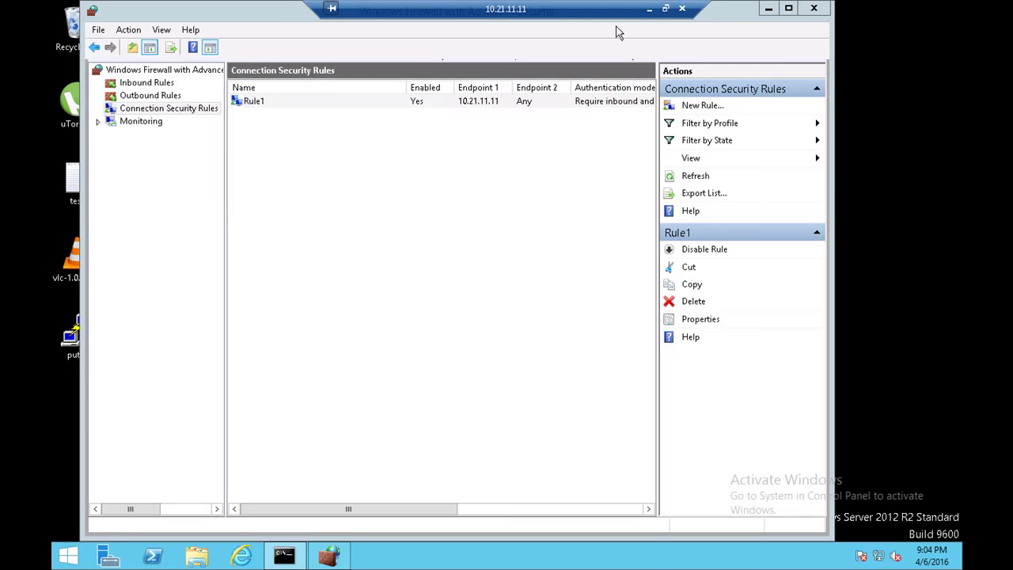
{"action": "left_click", "coordinate": [651, 8]}
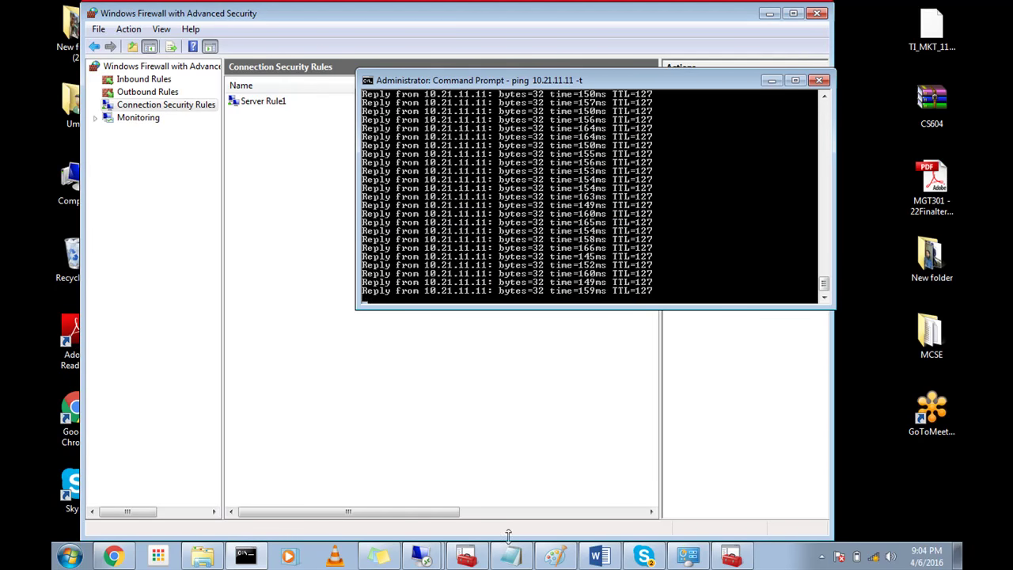
{"action": "mouse_move", "coordinate": [434, 560]}
{"action": "left_click", "coordinate": [484, 522]}
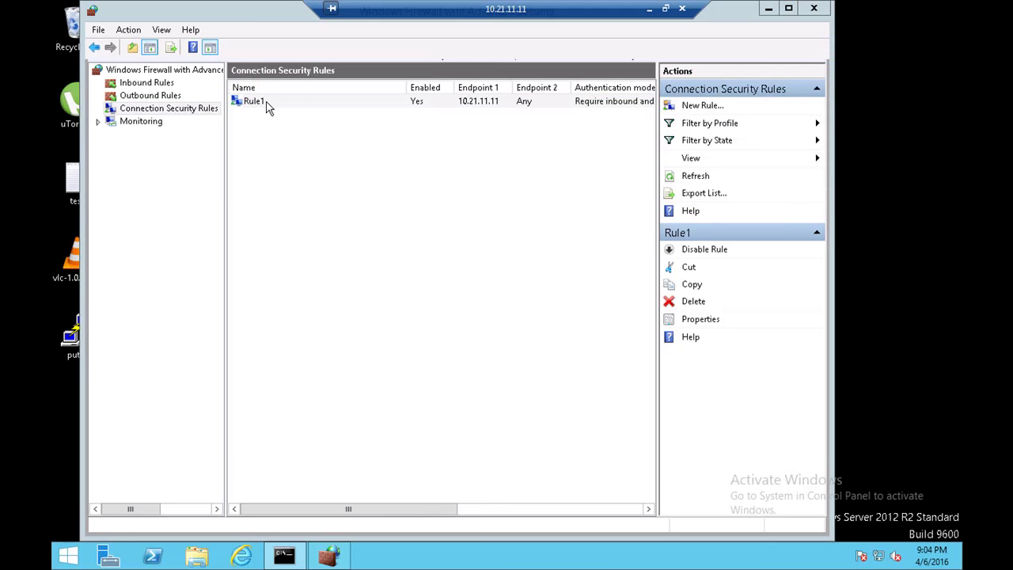
{"action": "right_click", "coordinate": [268, 108]}
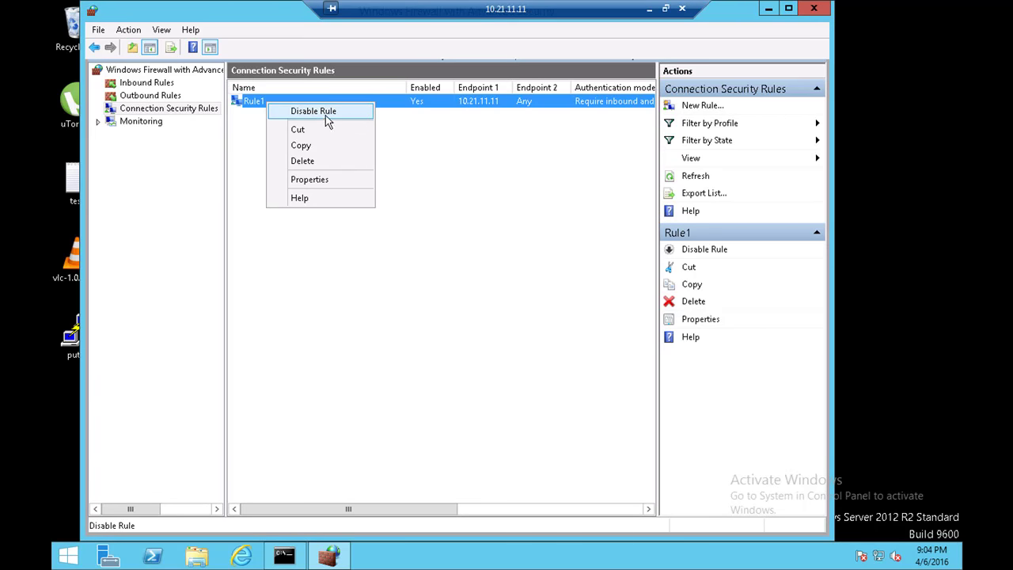
{"action": "left_click", "coordinate": [649, 8]}
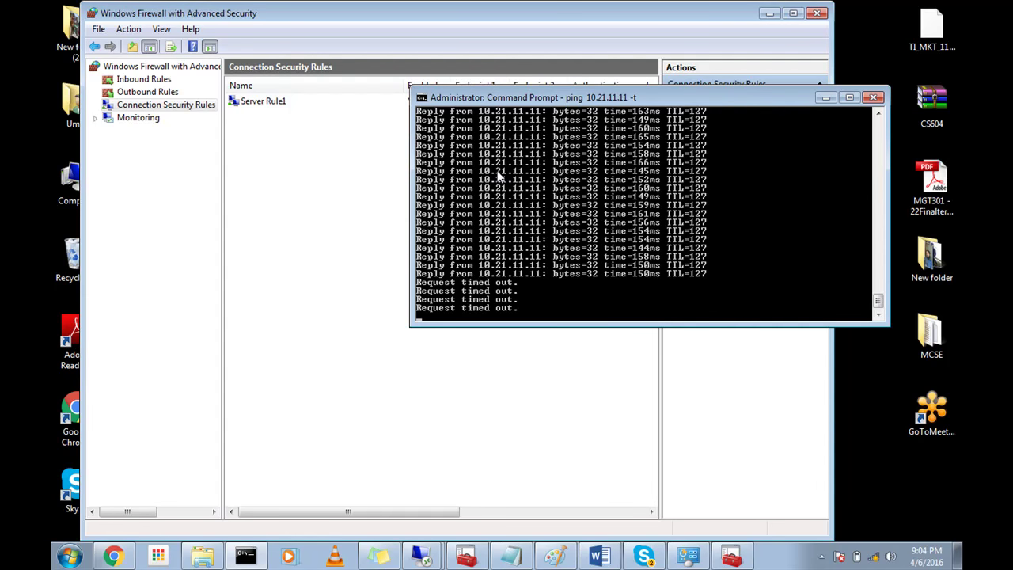
Step: Disable the local Server Rule1 via its right-click menu and bring the ping output back into view
{"action": "left_click", "coordinate": [420, 556]}
{"action": "left_click", "coordinate": [411, 526]}
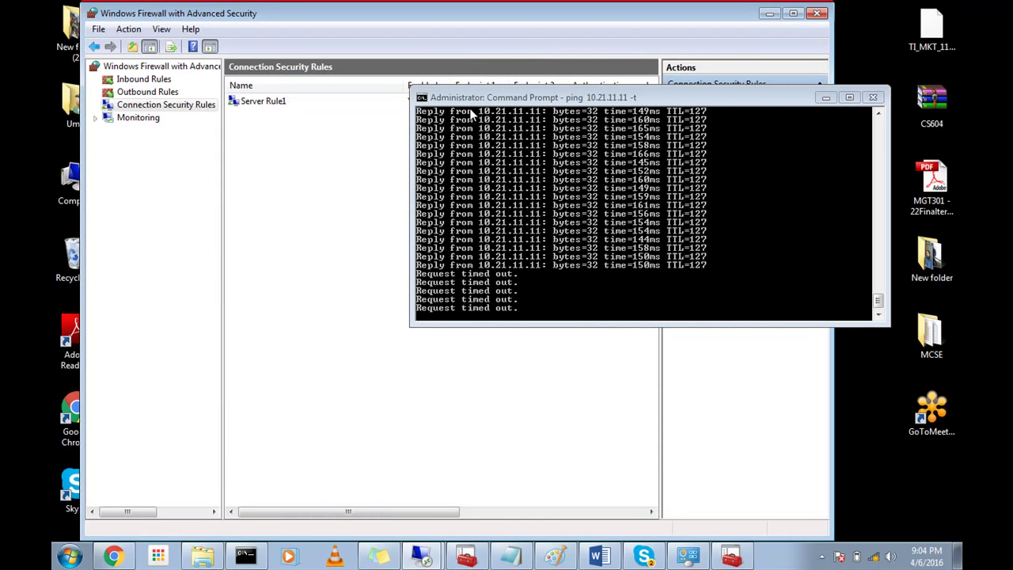
{"action": "right_click", "coordinate": [259, 106]}
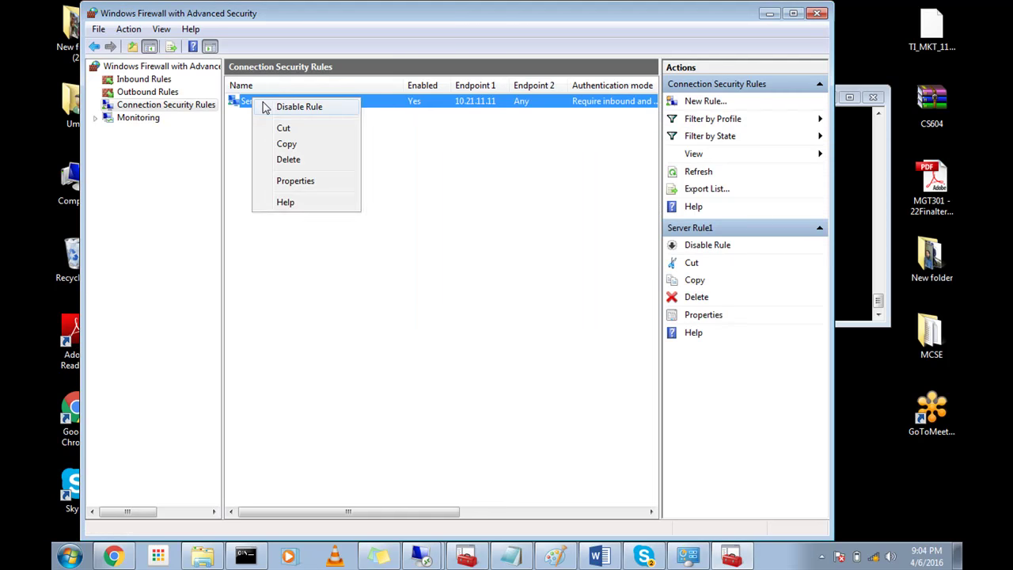
{"action": "left_click", "coordinate": [266, 108]}
{"action": "left_click", "coordinate": [252, 556]}
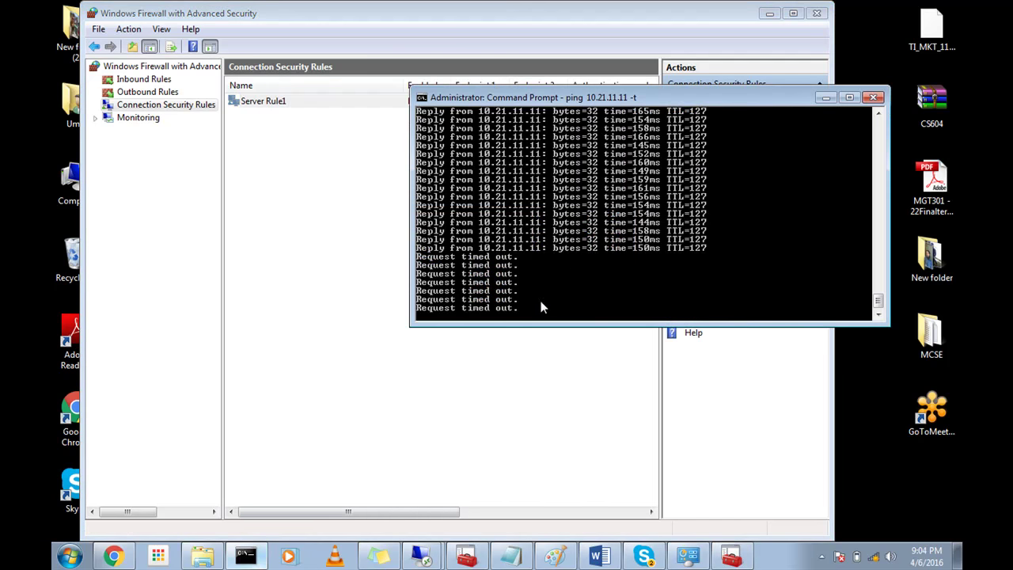
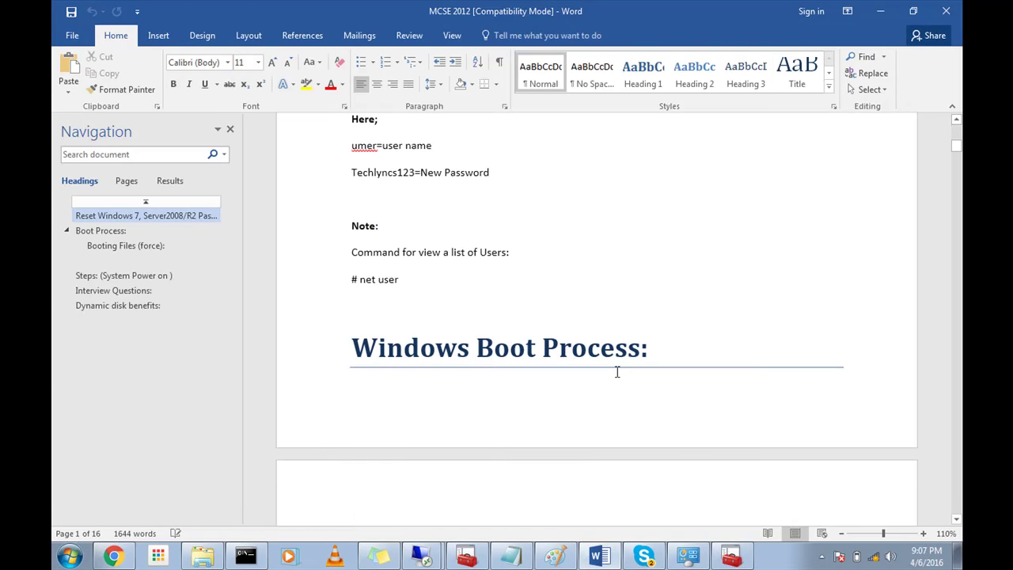
Step: Scroll the MCSE 2012 notes past the boot-process pages down to the Compression section
{"action": "scroll", "coordinate": [617, 372], "scroll_direction": "down", "scroll_amount": 13}
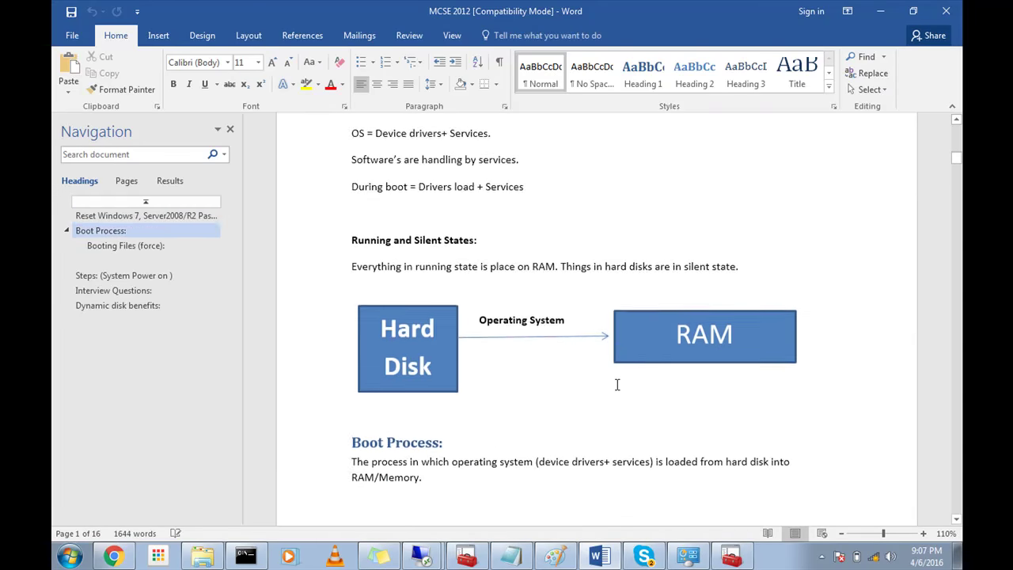
{"action": "scroll", "coordinate": [617, 385], "scroll_direction": "down", "scroll_amount": 13}
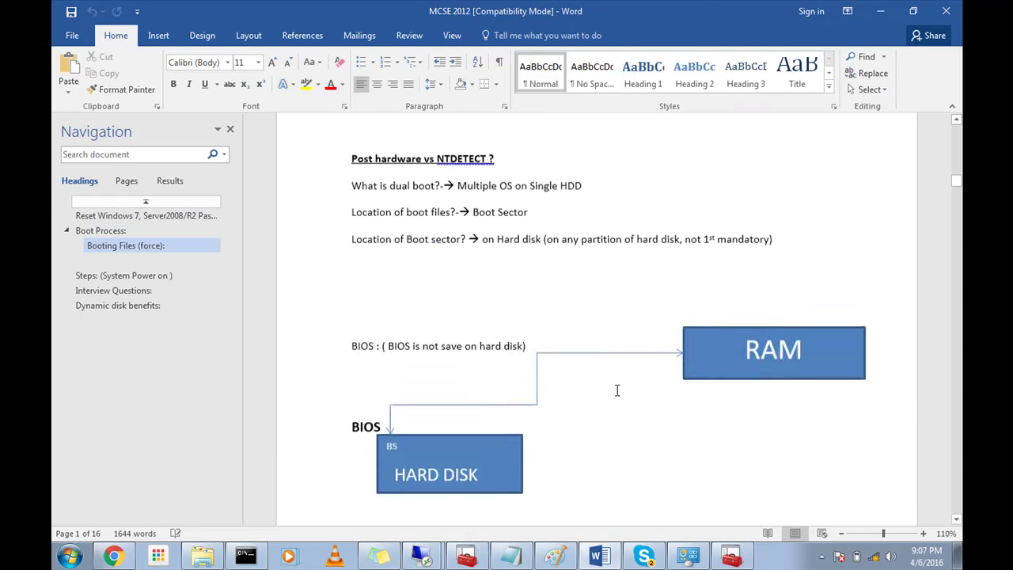
{"action": "scroll", "coordinate": [616, 390], "scroll_direction": "down", "scroll_amount": 15}
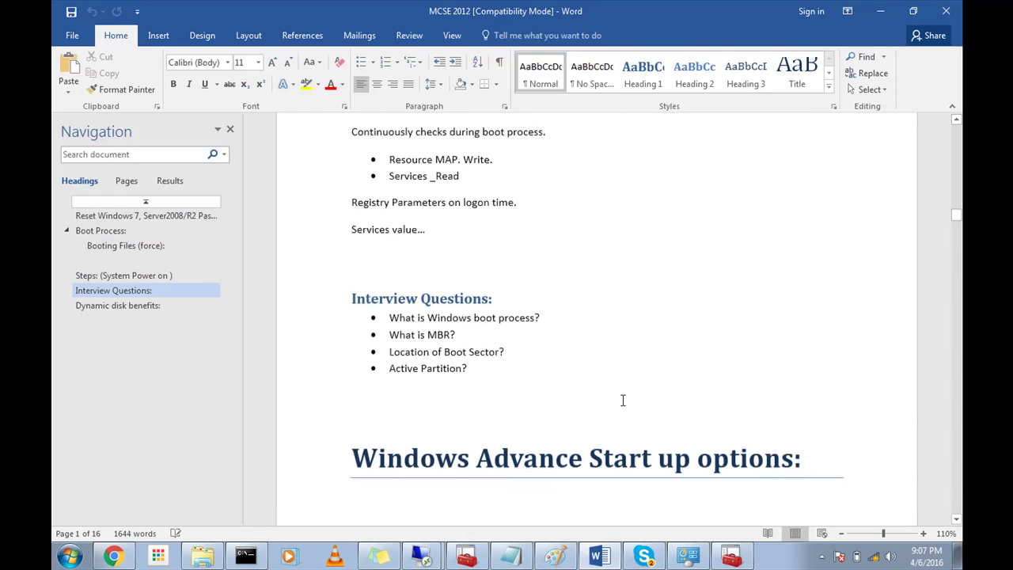
{"action": "scroll", "coordinate": [623, 401], "scroll_direction": "down", "scroll_amount": 8}
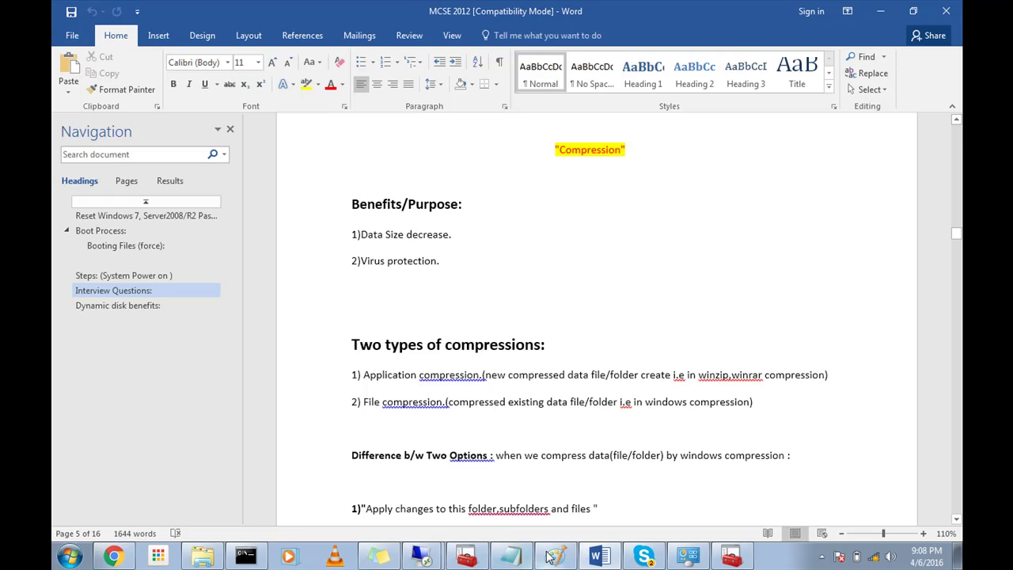
Step: Start a new blank 1200 × 640px Paint canvas, discarding the unsaved network sketch
{"action": "key", "text": "ctrl+n"}
{"action": "left_click", "coordinate": [67, 23]}
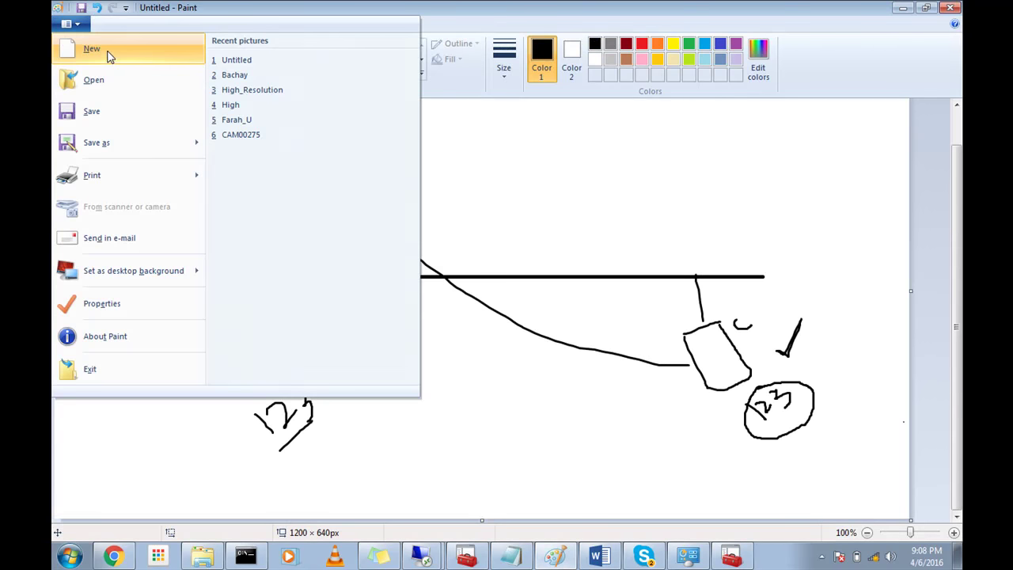
{"action": "left_click", "coordinate": [110, 58]}
{"action": "left_click", "coordinate": [545, 280]}
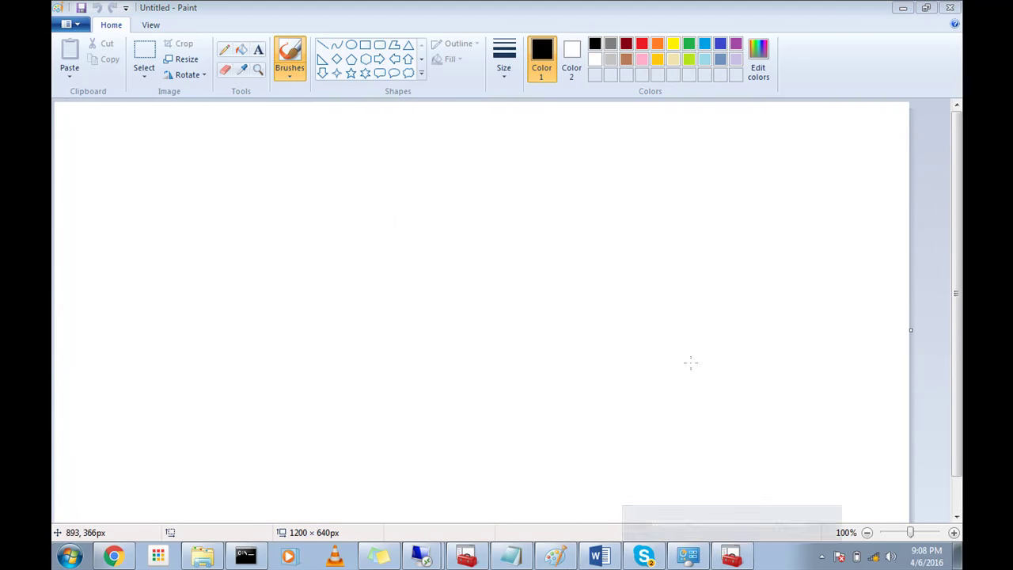
Step: Draw a box with a curved connection running up-right to a bracket labelled DC
{"action": "mouse_move", "coordinate": [398, 238]}
{"action": "left_mouse_down"}
{"action": "mouse_move", "coordinate": [404, 261]}
{"action": "mouse_move", "coordinate": [400, 238]}
{"action": "mouse_move", "coordinate": [443, 224]}
{"action": "mouse_move", "coordinate": [476, 275]}
{"action": "mouse_move", "coordinate": [413, 296]}
{"action": "mouse_move", "coordinate": [413, 286]}
{"action": "mouse_move", "coordinate": [448, 307]}
{"action": "left_mouse_up"}
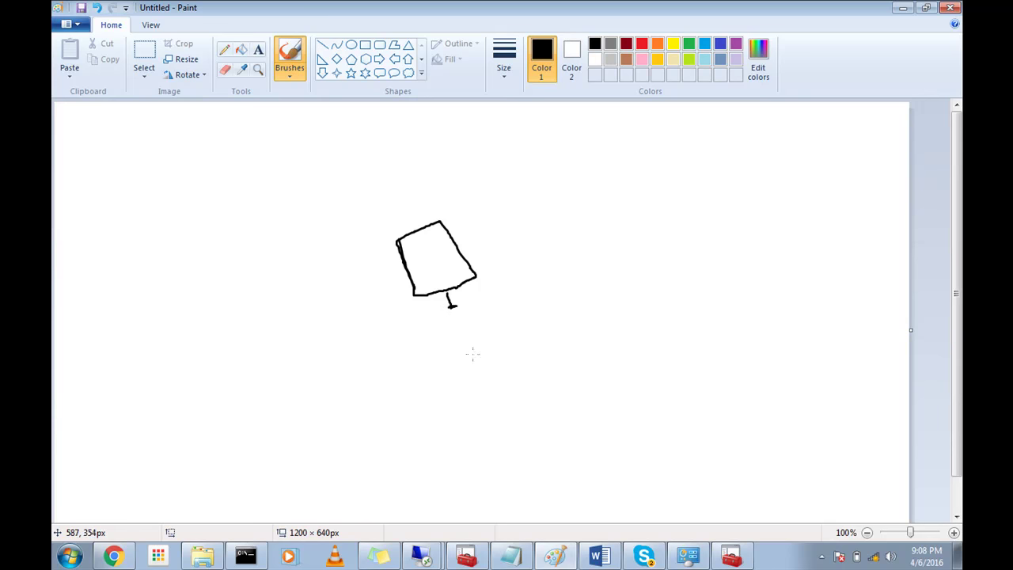
{"action": "left_click", "coordinate": [776, 566]}
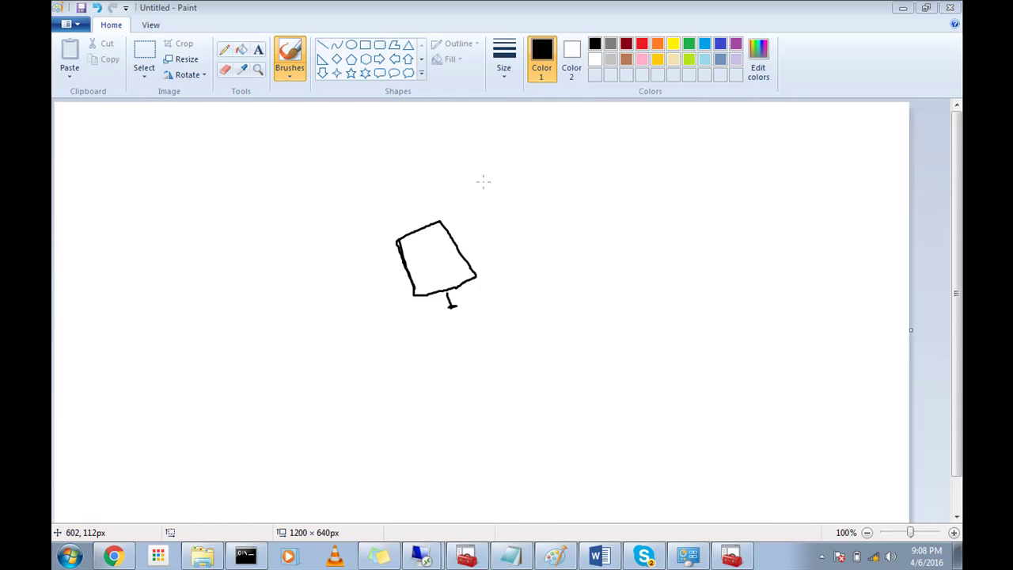
{"action": "left_click_drag", "start_coordinate": [518, 162], "coordinate": [446, 230]}
{"action": "mouse_move", "coordinate": [467, 162]}
{"action": "left_mouse_down"}
{"action": "mouse_move", "coordinate": [543, 226]}
{"action": "mouse_move", "coordinate": [673, 162]}
{"action": "left_mouse_up"}
{"action": "left_click_drag", "start_coordinate": [465, 158], "coordinate": [517, 121]}
{"action": "mouse_move", "coordinate": [566, 179]}
{"action": "left_mouse_down"}
{"action": "mouse_move", "coordinate": [568, 150]}
{"action": "mouse_move", "coordinate": [587, 162]}
{"action": "mouse_move", "coordinate": [571, 178]}
{"action": "left_mouse_up"}
{"action": "mouse_move", "coordinate": [609, 143]}
{"action": "left_mouse_down"}
{"action": "mouse_move", "coordinate": [599, 154]}
{"action": "mouse_move", "coordinate": [624, 152]}
{"action": "left_mouse_up"}
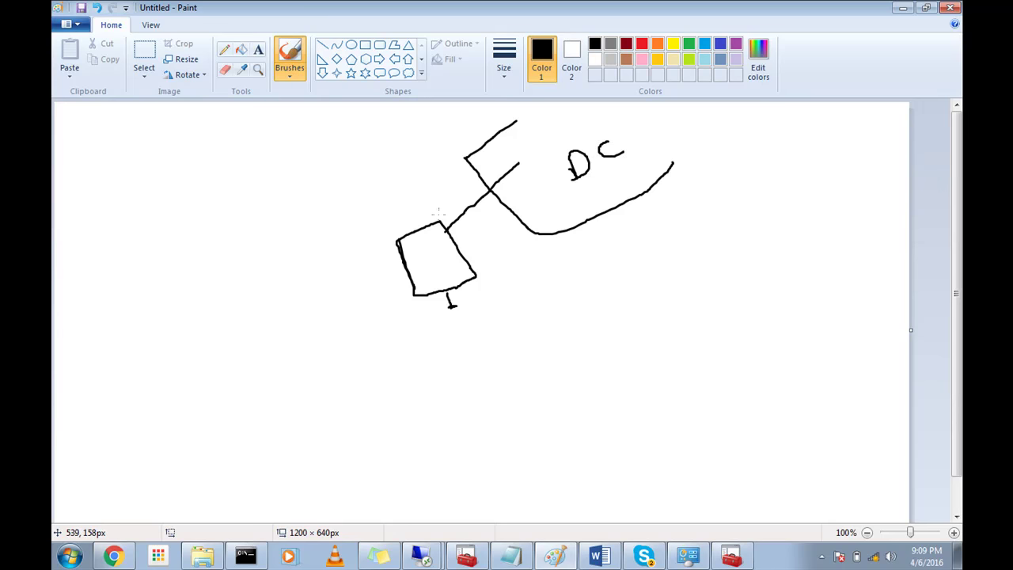
Step: Label the diagonal line D and draw a line down-left to a circle labelled NAT
{"action": "left_click_drag", "start_coordinate": [445, 227], "coordinate": [499, 186]}
{"action": "mouse_move", "coordinate": [434, 202]}
{"action": "left_mouse_down"}
{"action": "mouse_move", "coordinate": [433, 214]}
{"action": "mouse_move", "coordinate": [443, 197]}
{"action": "mouse_move", "coordinate": [445, 210]}
{"action": "mouse_move", "coordinate": [434, 208]}
{"action": "left_mouse_up"}
{"action": "mouse_move", "coordinate": [404, 266]}
{"action": "left_mouse_down"}
{"action": "mouse_move", "coordinate": [342, 316]}
{"action": "mouse_move", "coordinate": [269, 311]}
{"action": "mouse_move", "coordinate": [326, 327]}
{"action": "mouse_move", "coordinate": [333, 312]}
{"action": "mouse_move", "coordinate": [284, 327]}
{"action": "left_mouse_up"}
{"action": "mouse_move", "coordinate": [271, 287]}
{"action": "left_mouse_down"}
{"action": "mouse_move", "coordinate": [286, 274]}
{"action": "mouse_move", "coordinate": [299, 283]}
{"action": "mouse_move", "coordinate": [293, 276]}
{"action": "mouse_move", "coordinate": [317, 258]}
{"action": "mouse_move", "coordinate": [320, 278]}
{"action": "left_mouse_up"}
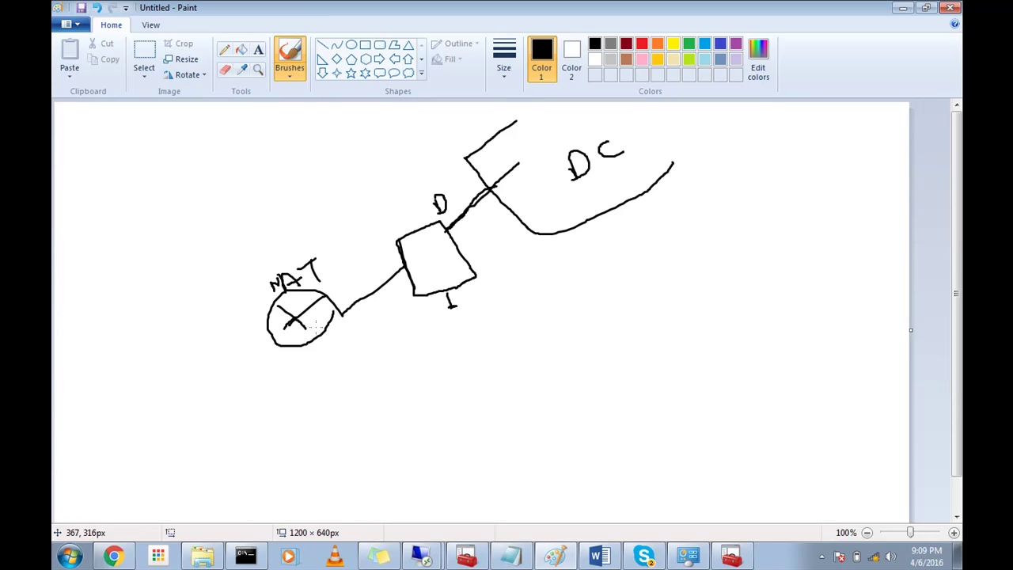
{"action": "left_click_drag", "start_coordinate": [402, 264], "coordinate": [391, 275]}
{"action": "mouse_move", "coordinate": [362, 270]}
{"action": "left_mouse_down"}
{"action": "mouse_move", "coordinate": [368, 262]}
{"action": "mouse_move", "coordinate": [370, 283]}
{"action": "left_mouse_up"}
Step: Tick the box, write P and Pu labels below it, circle Pu and add a stroke left of P
{"action": "left_click_drag", "start_coordinate": [429, 269], "coordinate": [444, 256]}
{"action": "left_click_drag", "start_coordinate": [467, 307], "coordinate": [476, 327]}
{"action": "mouse_move", "coordinate": [467, 308]}
{"action": "left_mouse_down"}
{"action": "mouse_move", "coordinate": [479, 305]}
{"action": "mouse_move", "coordinate": [471, 318]}
{"action": "mouse_move", "coordinate": [497, 306]}
{"action": "mouse_move", "coordinate": [450, 307]}
{"action": "mouse_move", "coordinate": [476, 354]}
{"action": "mouse_move", "coordinate": [510, 364]}
{"action": "mouse_move", "coordinate": [592, 348]}
{"action": "mouse_move", "coordinate": [630, 396]}
{"action": "mouse_move", "coordinate": [602, 427]}
{"action": "mouse_move", "coordinate": [534, 421]}
{"action": "mouse_move", "coordinate": [504, 402]}
{"action": "left_mouse_up"}
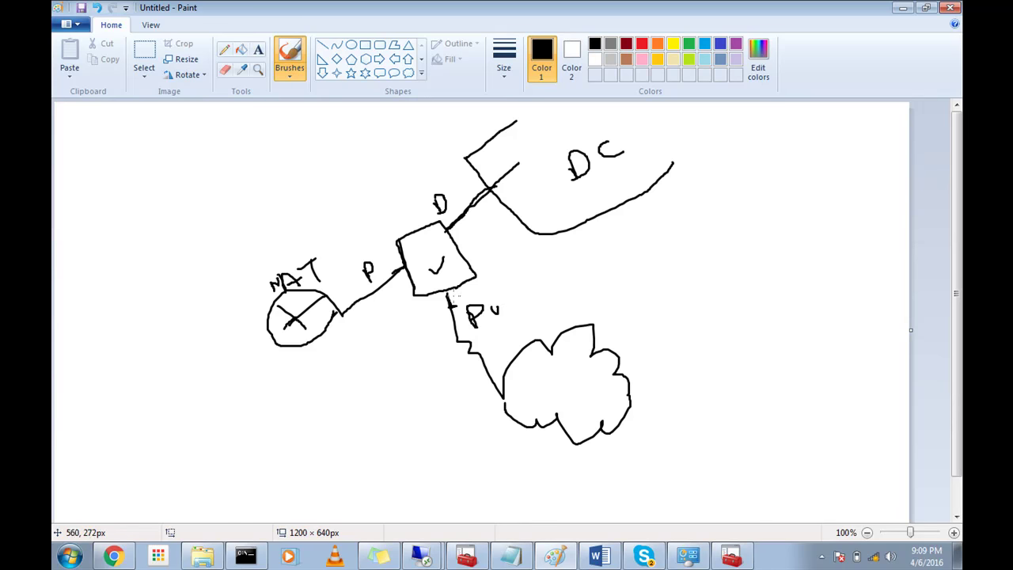
{"action": "mouse_move", "coordinate": [489, 323]}
{"action": "left_mouse_down"}
{"action": "mouse_move", "coordinate": [509, 304]}
{"action": "mouse_move", "coordinate": [456, 315]}
{"action": "mouse_move", "coordinate": [496, 328]}
{"action": "mouse_move", "coordinate": [483, 324]}
{"action": "left_mouse_up"}
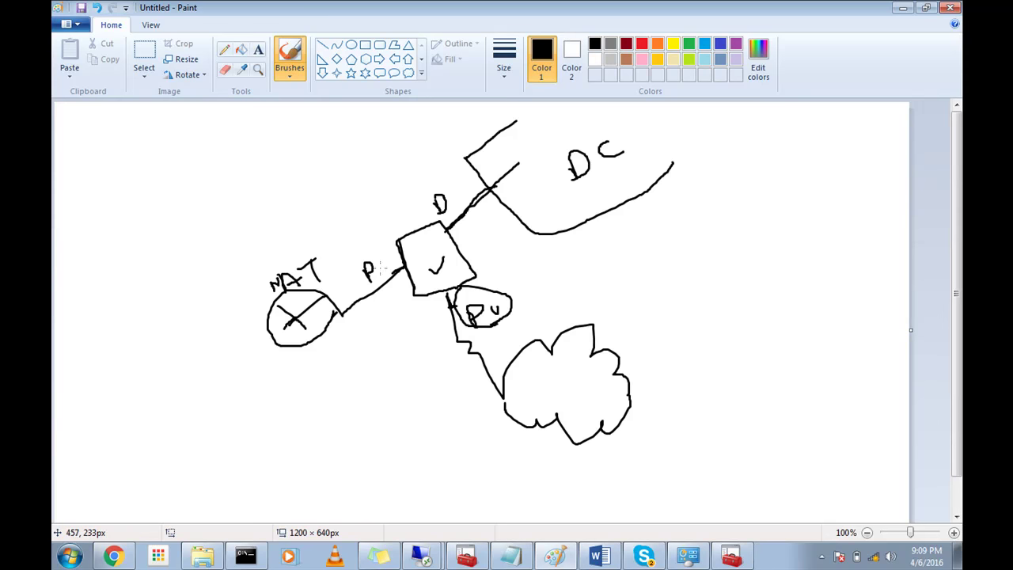
{"action": "left_click_drag", "start_coordinate": [350, 248], "coordinate": [359, 232]}
Step: Add ticks beside Pu and P, write 80 near NAT and a crossed 80 below the cloud
{"action": "left_click_drag", "start_coordinate": [501, 292], "coordinate": [534, 265]}
{"action": "mouse_move", "coordinate": [346, 245]}
{"action": "left_mouse_down"}
{"action": "mouse_move", "coordinate": [353, 255]}
{"action": "mouse_move", "coordinate": [357, 223]}
{"action": "left_mouse_up"}
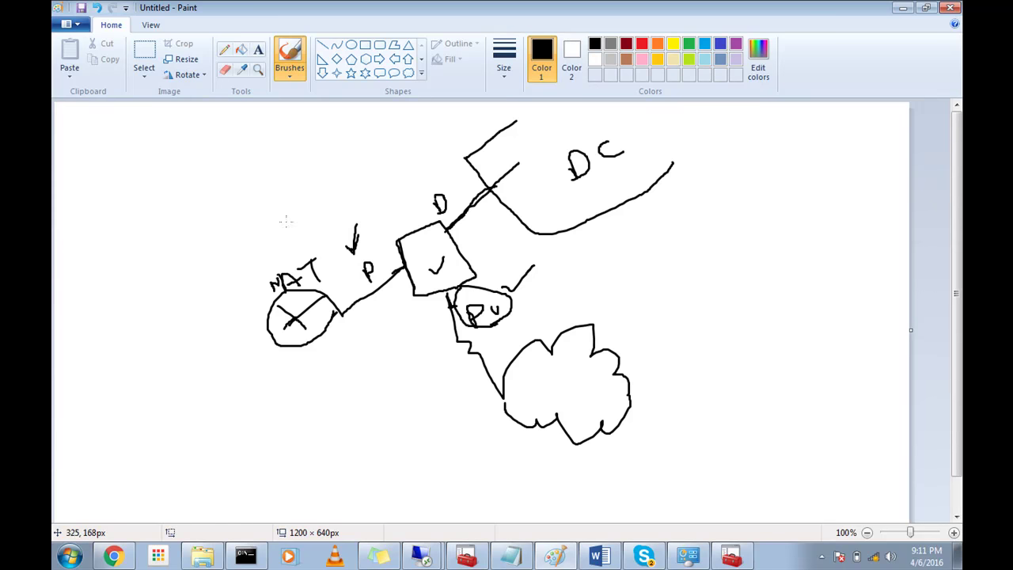
{"action": "mouse_move", "coordinate": [237, 227]}
{"action": "left_mouse_down"}
{"action": "mouse_move", "coordinate": [249, 237]}
{"action": "mouse_move", "coordinate": [259, 225]}
{"action": "mouse_move", "coordinate": [249, 216]}
{"action": "left_mouse_up"}
{"action": "mouse_move", "coordinate": [467, 437]}
{"action": "left_mouse_down"}
{"action": "mouse_move", "coordinate": [491, 443]}
{"action": "mouse_move", "coordinate": [483, 434]}
{"action": "mouse_move", "coordinate": [427, 455]}
{"action": "left_mouse_up"}
{"action": "left_click_drag", "start_coordinate": [423, 428], "coordinate": [455, 455]}
Step: Tick the top bracket, draw an arrow to DC, bolden D and add two lines from DC toward the box
{"action": "mouse_move", "coordinate": [434, 162]}
{"action": "left_mouse_down"}
{"action": "mouse_move", "coordinate": [440, 170]}
{"action": "mouse_move", "coordinate": [466, 125]}
{"action": "left_mouse_up"}
{"action": "mouse_move", "coordinate": [459, 196]}
{"action": "left_mouse_down"}
{"action": "mouse_move", "coordinate": [544, 155]}
{"action": "mouse_move", "coordinate": [551, 163]}
{"action": "mouse_move", "coordinate": [538, 169]}
{"action": "left_mouse_up"}
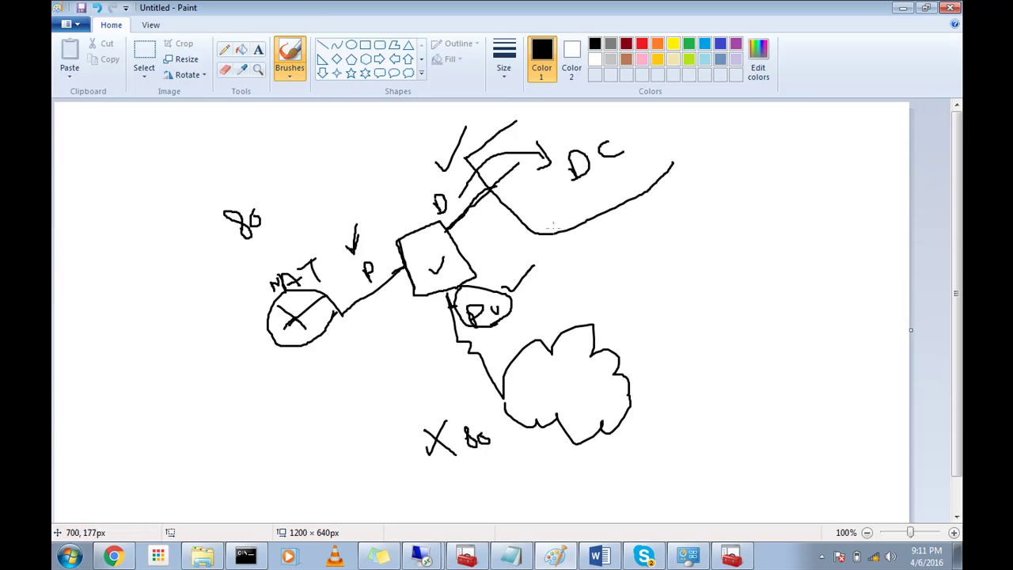
{"action": "left_click_drag", "start_coordinate": [443, 197], "coordinate": [439, 199]}
{"action": "mouse_move", "coordinate": [600, 167]}
{"action": "left_mouse_down"}
{"action": "mouse_move", "coordinate": [599, 182]}
{"action": "mouse_move", "coordinate": [488, 205]}
{"action": "left_mouse_up"}
{"action": "mouse_move", "coordinate": [589, 193]}
{"action": "left_mouse_down"}
{"action": "mouse_move", "coordinate": [479, 210]}
{"action": "mouse_move", "coordinate": [502, 219]}
{"action": "left_mouse_up"}
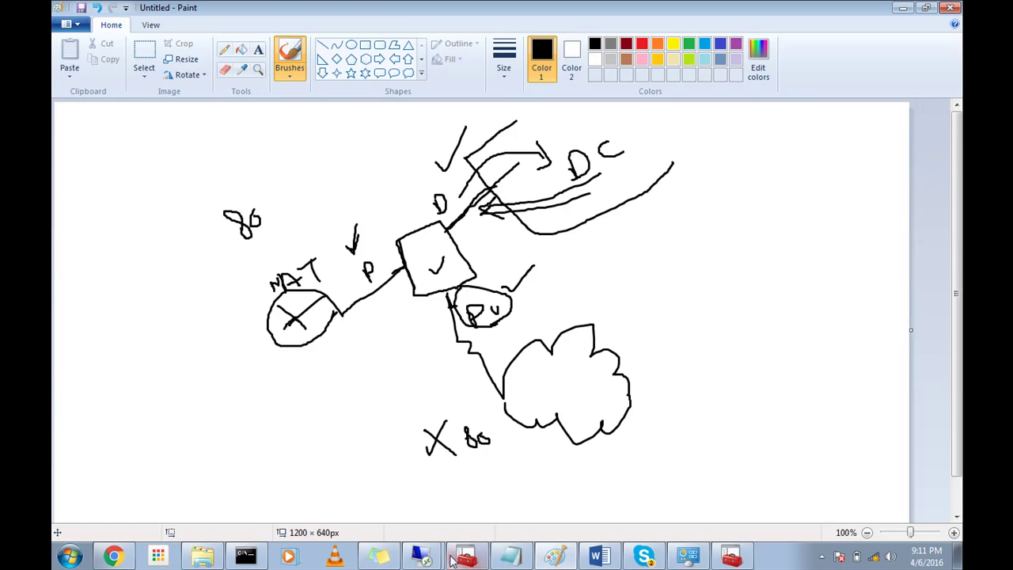
Step: Check the continuous ping replies from 10.21.11.11, then return to the 10.21.11.11 remote session
{"action": "left_click", "coordinate": [247, 556]}
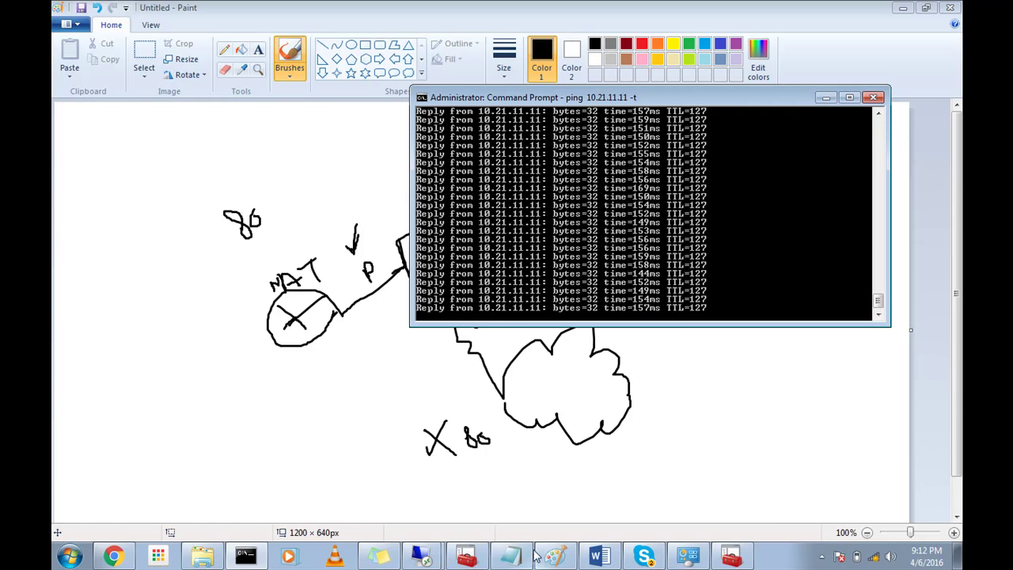
{"action": "left_click", "coordinate": [465, 557]}
{"action": "left_click", "coordinate": [440, 524]}
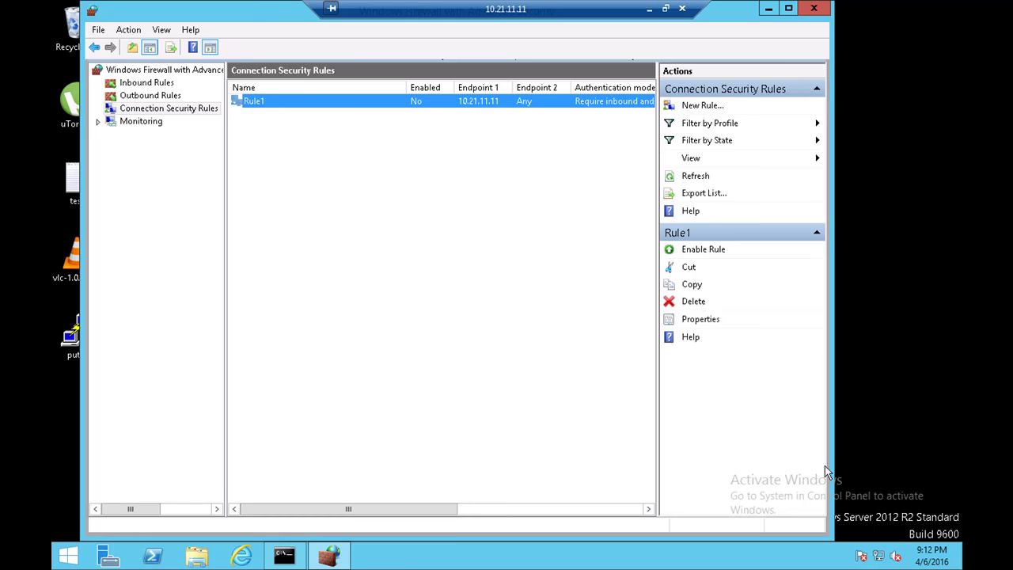
Step: Reach Windows Firewall via Network and Sharing Center and expand the Private and Guest or public network details
{"action": "right_click", "coordinate": [883, 559]}
{"action": "left_click", "coordinate": [886, 541]}
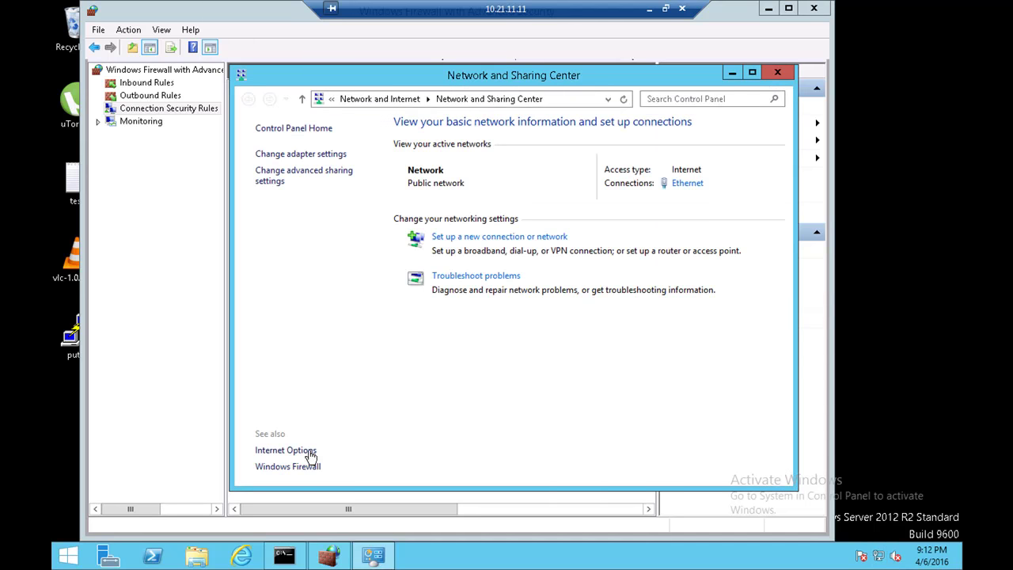
{"action": "left_click", "coordinate": [311, 467]}
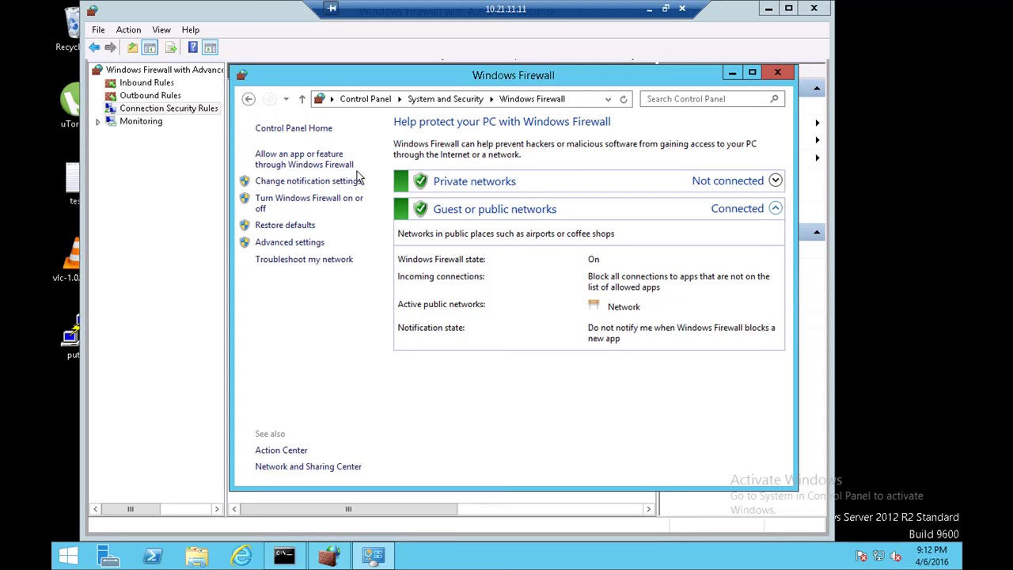
{"action": "left_click", "coordinate": [528, 184]}
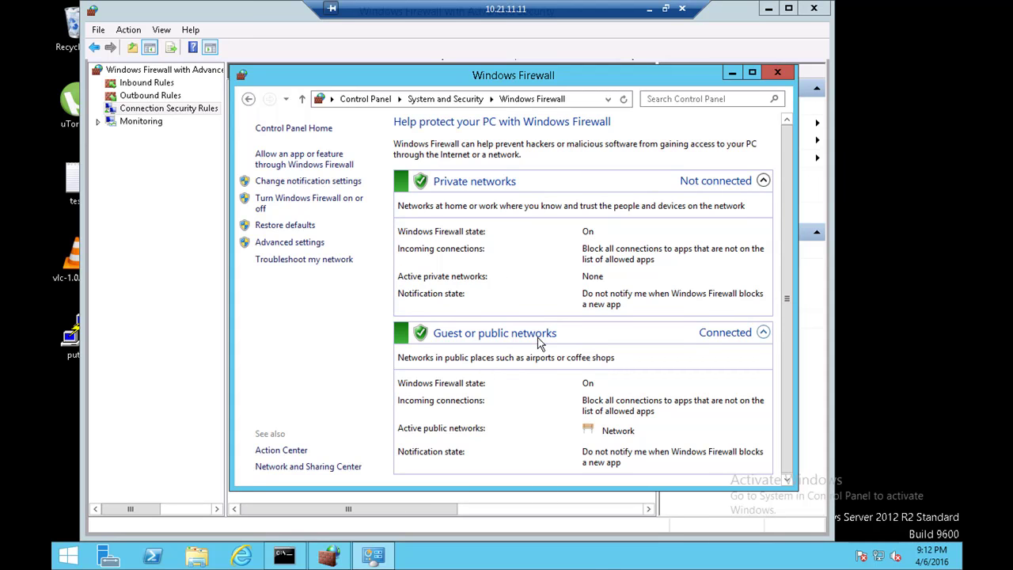
{"action": "left_click", "coordinate": [763, 335]}
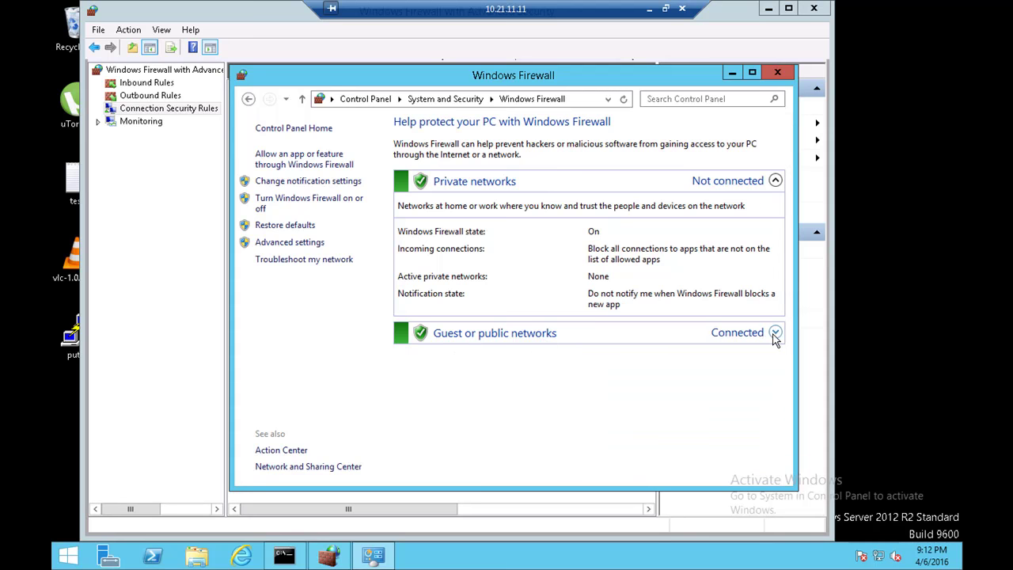
{"action": "left_click", "coordinate": [767, 335]}
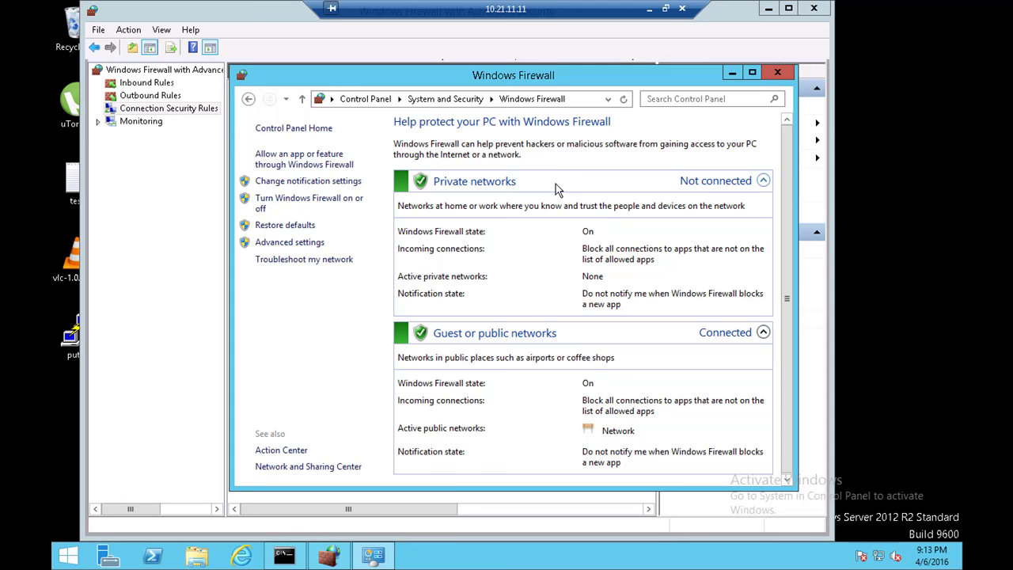
{"action": "left_click", "coordinate": [633, 338]}
{"action": "left_click", "coordinate": [633, 339]}
Step: Minimize the advanced console, recheck Network and Sharing Center showing a public network, and return to Windows Firewall
{"action": "left_click", "coordinate": [768, 9]}
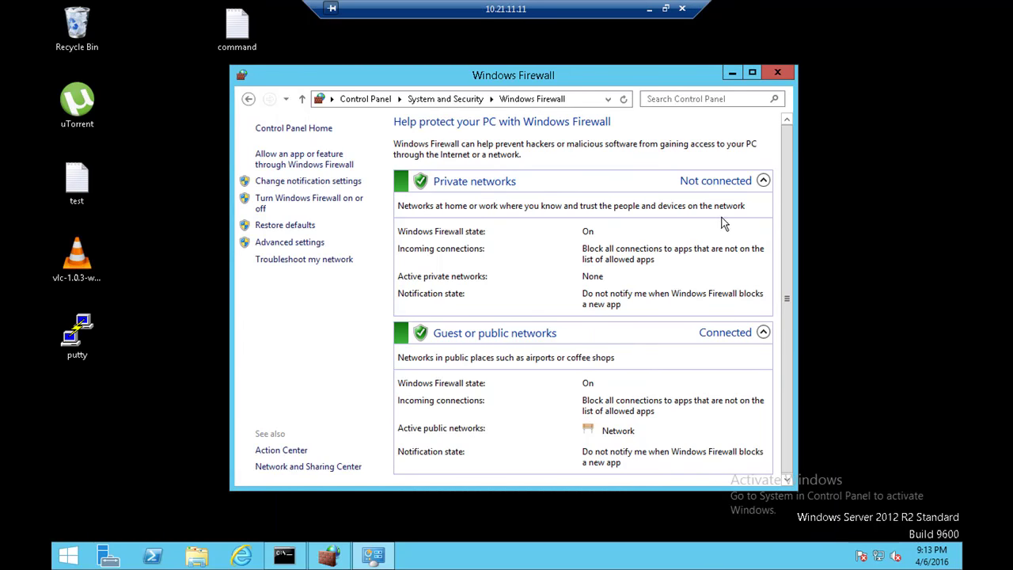
{"action": "left_click", "coordinate": [628, 336]}
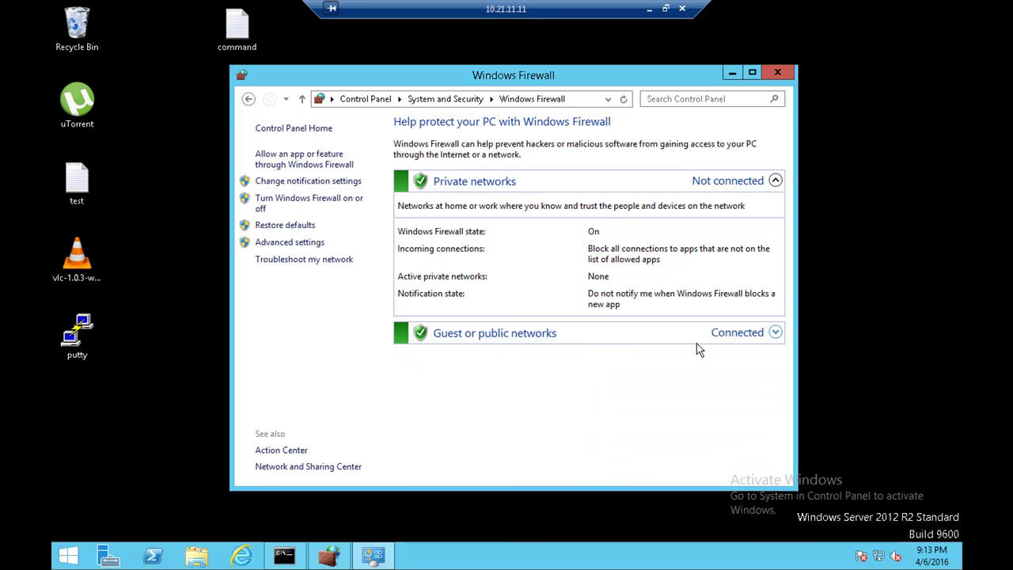
{"action": "left_click", "coordinate": [580, 184]}
{"action": "left_click", "coordinate": [580, 185]}
{"action": "left_click", "coordinate": [67, 557]}
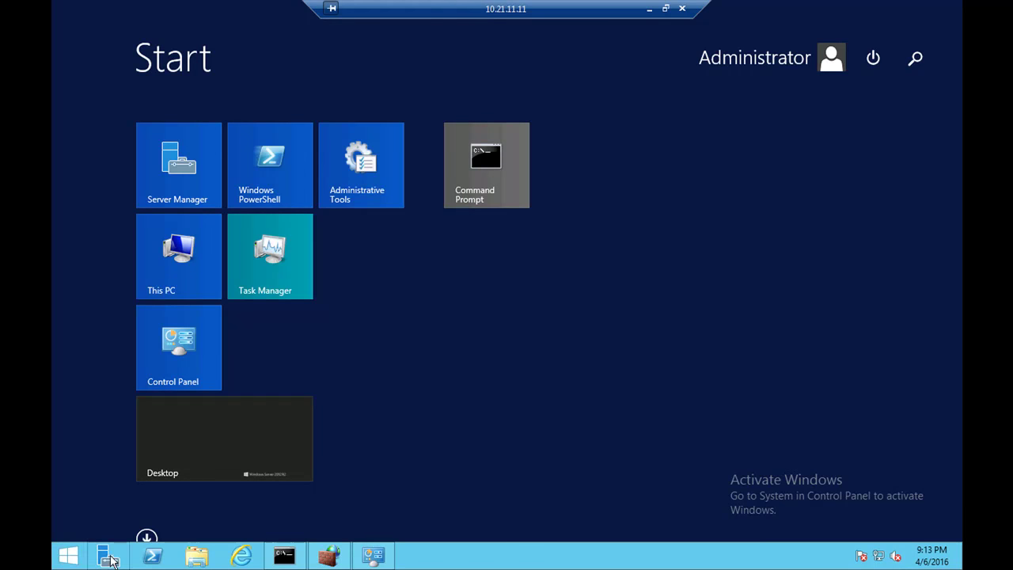
{"action": "left_click", "coordinate": [232, 438]}
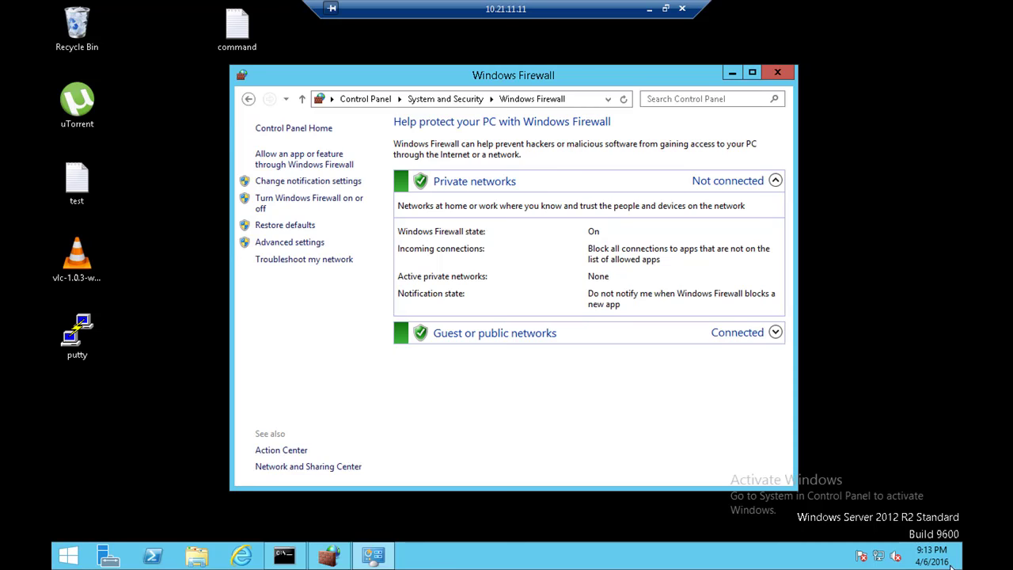
{"action": "right_click", "coordinate": [878, 555]}
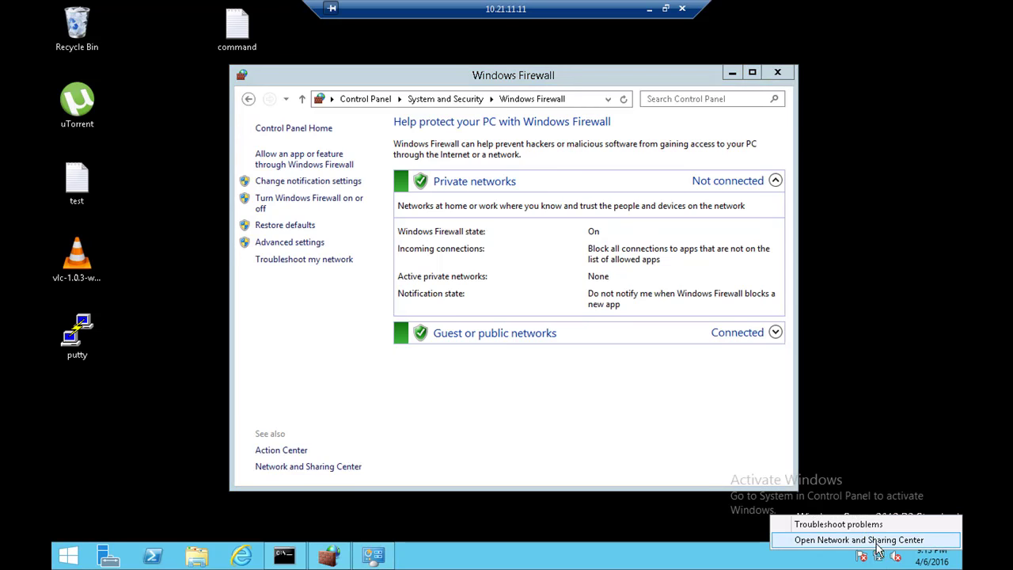
{"action": "left_click", "coordinate": [861, 541]}
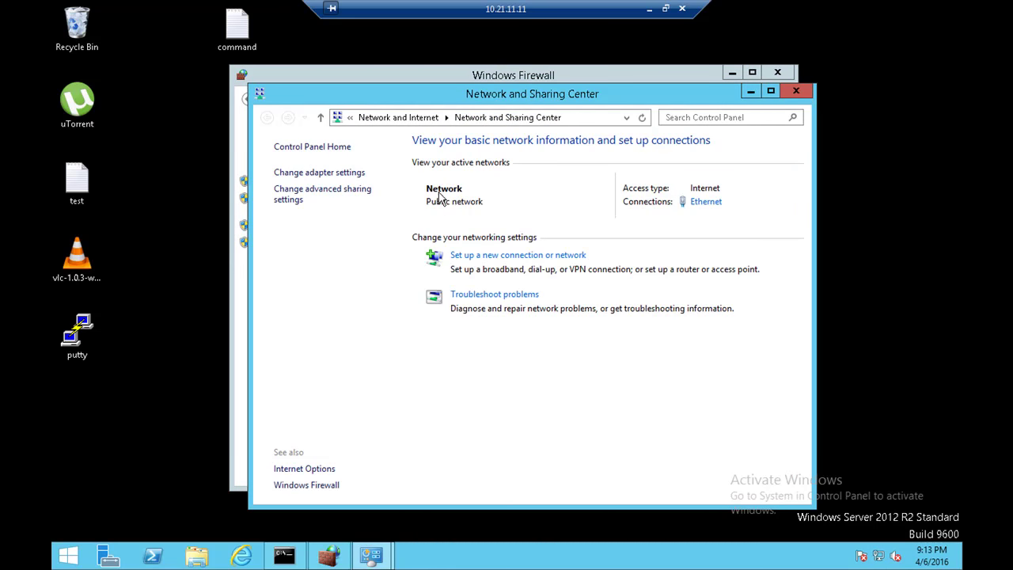
{"action": "left_click", "coordinate": [530, 80]}
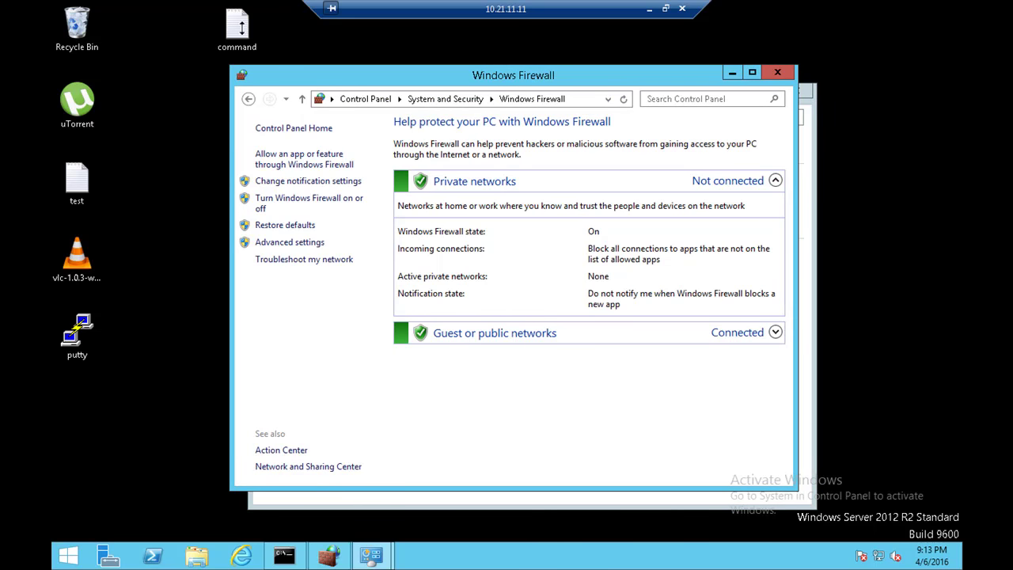
{"action": "left_click", "coordinate": [245, 32]}
Step: Open the 'command' file in Notepad and launch Windows PowerShell via a 'pow' Start search
{"action": "double_click", "coordinate": [245, 32]}
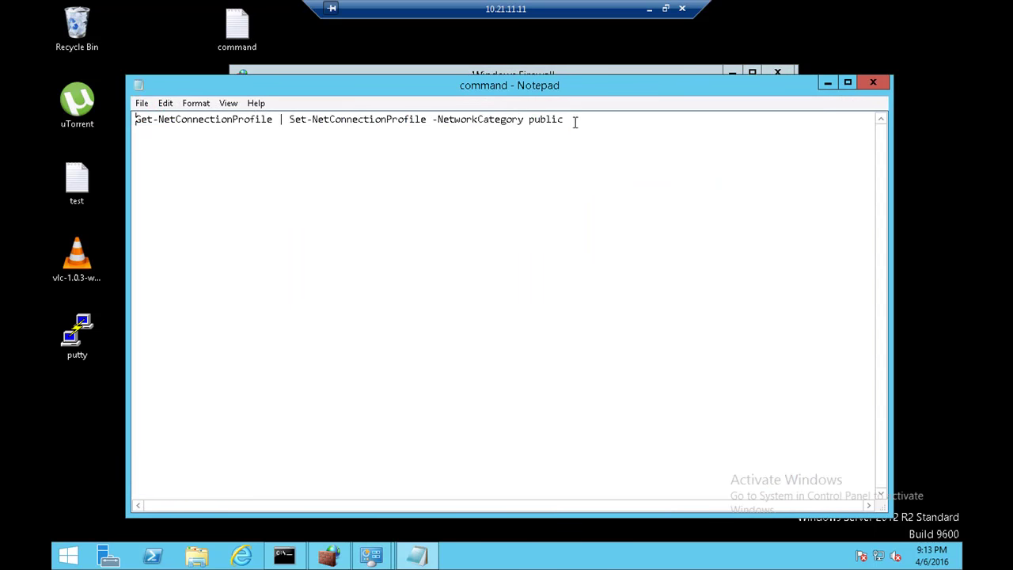
{"action": "left_click_drag", "start_coordinate": [574, 119], "coordinate": [62, 131]}
{"action": "left_click", "coordinate": [66, 556]}
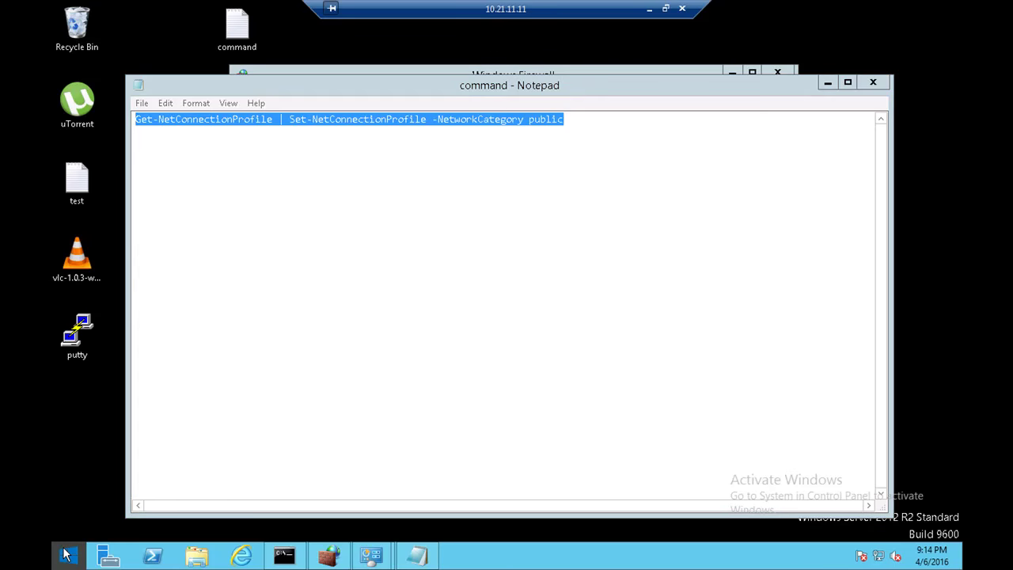
{"action": "type", "text": "powerShell"}
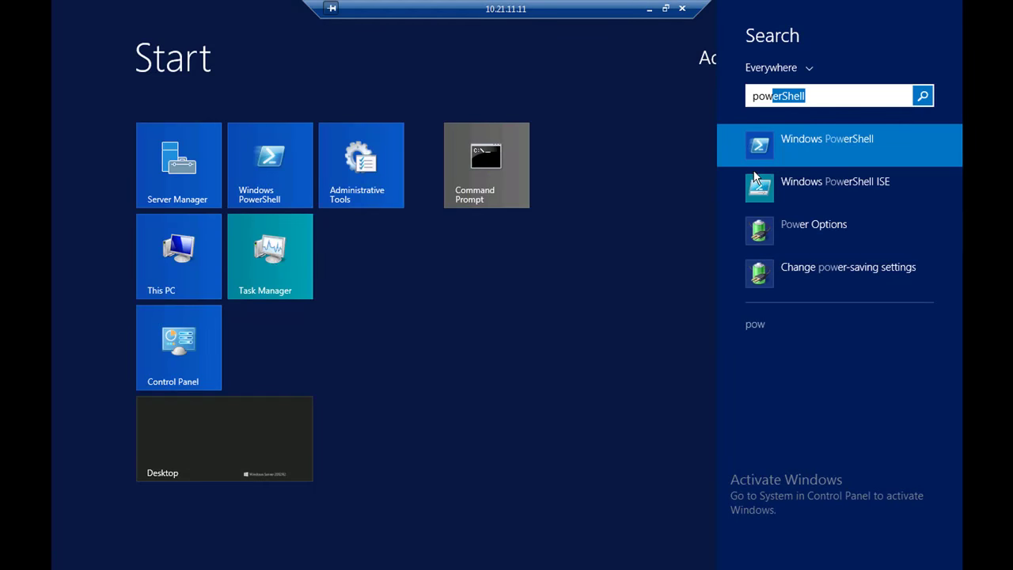
{"action": "left_click", "coordinate": [790, 142]}
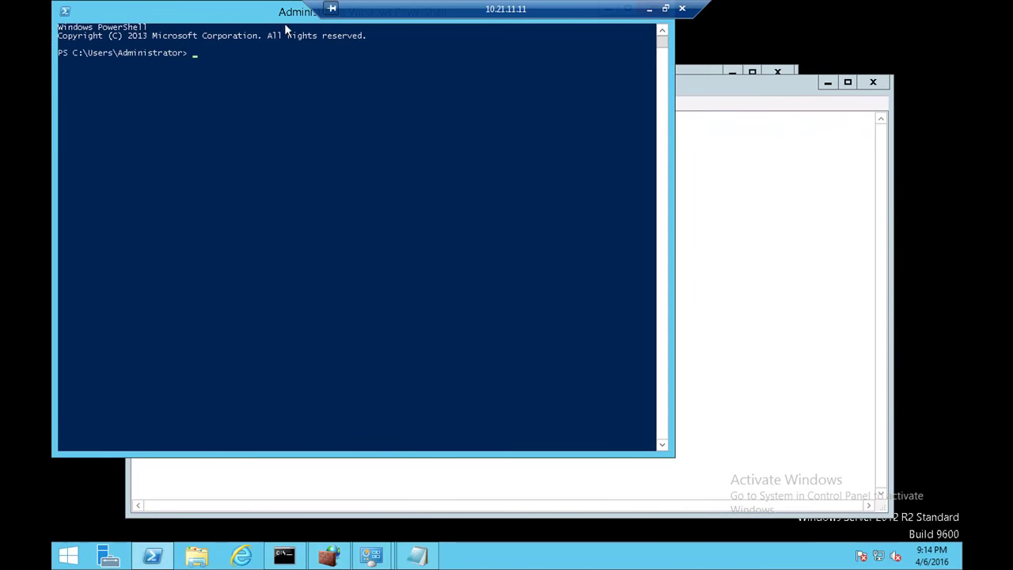
Step: Arrange the PowerShell window beside Notepad so the command line stays visible
{"action": "left_click_drag", "start_coordinate": [283, 18], "coordinate": [362, 110]}
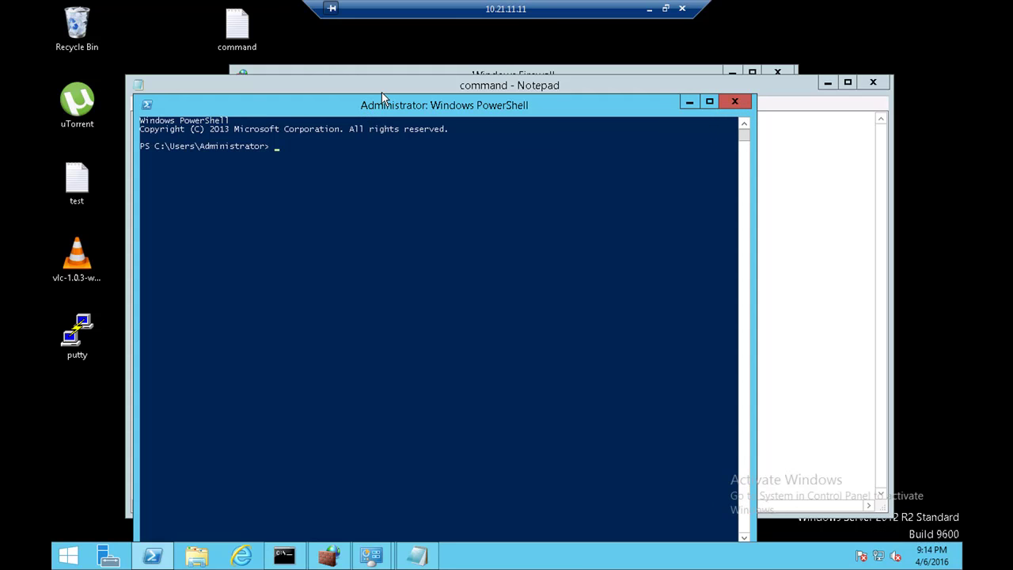
{"action": "left_click_drag", "start_coordinate": [382, 103], "coordinate": [414, 166]}
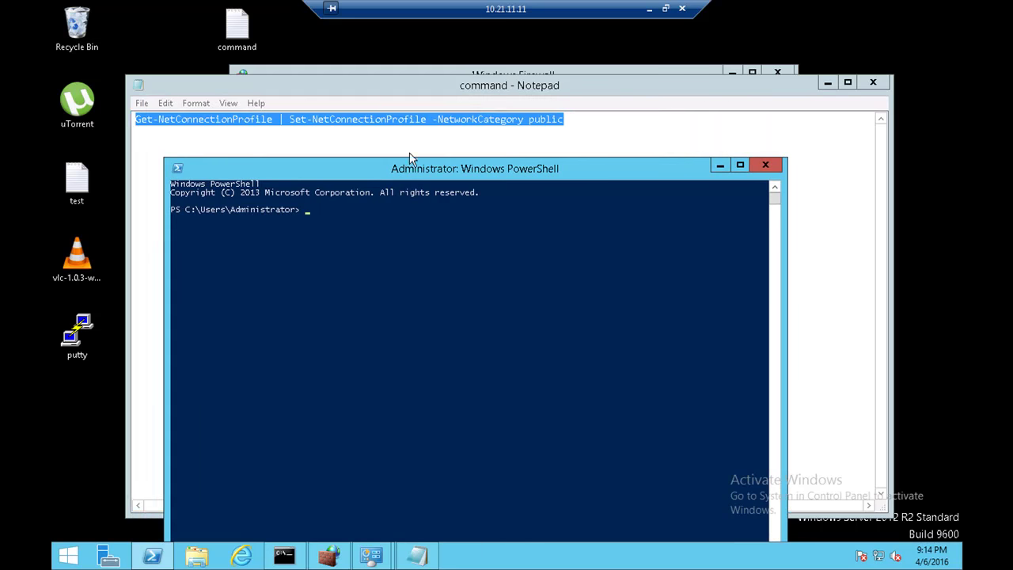
{"action": "left_click", "coordinate": [549, 119]}
{"action": "left_click_drag", "start_coordinate": [527, 118], "coordinate": [293, 119]}
{"action": "left_click_drag", "start_coordinate": [146, 129], "coordinate": [146, 127]}
{"action": "left_click", "coordinate": [328, 554]}
{"action": "left_click", "coordinate": [309, 135]}
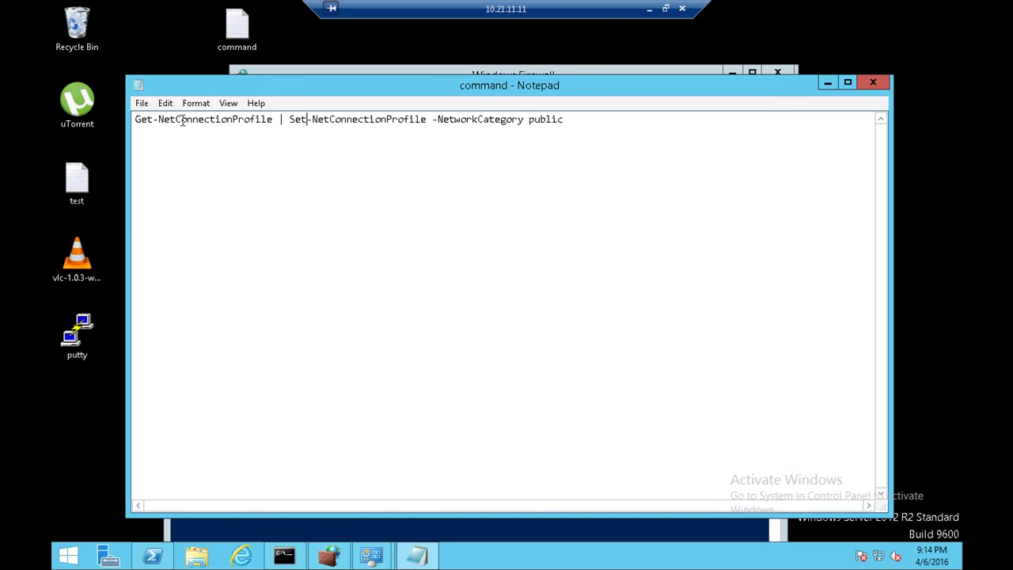
Step: Highlight the Get-NetConnectionProfile, Set-NetConnectionProfile and public parts, leaving the caret before public
{"action": "left_click_drag", "start_coordinate": [266, 119], "coordinate": [191, 120]}
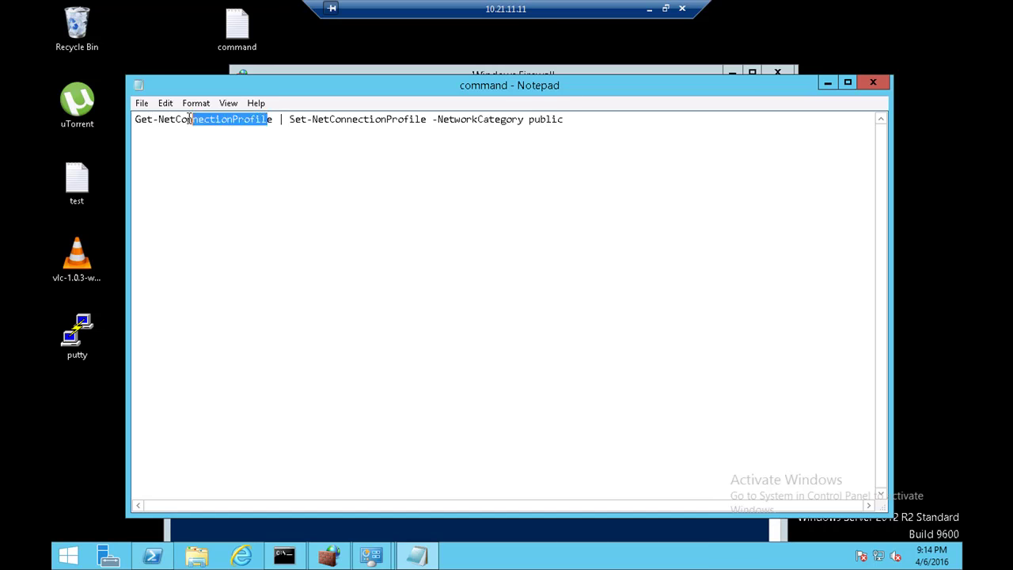
{"action": "left_click", "coordinate": [288, 133]}
{"action": "left_click_drag", "start_coordinate": [416, 120], "coordinate": [318, 119]}
{"action": "left_click", "coordinate": [398, 126]}
{"action": "left_click_drag", "start_coordinate": [563, 120], "coordinate": [135, 120]}
{"action": "left_click", "coordinate": [257, 161]}
{"action": "left_click_drag", "start_coordinate": [563, 119], "coordinate": [529, 124]}
{"action": "left_click", "coordinate": [528, 121]}
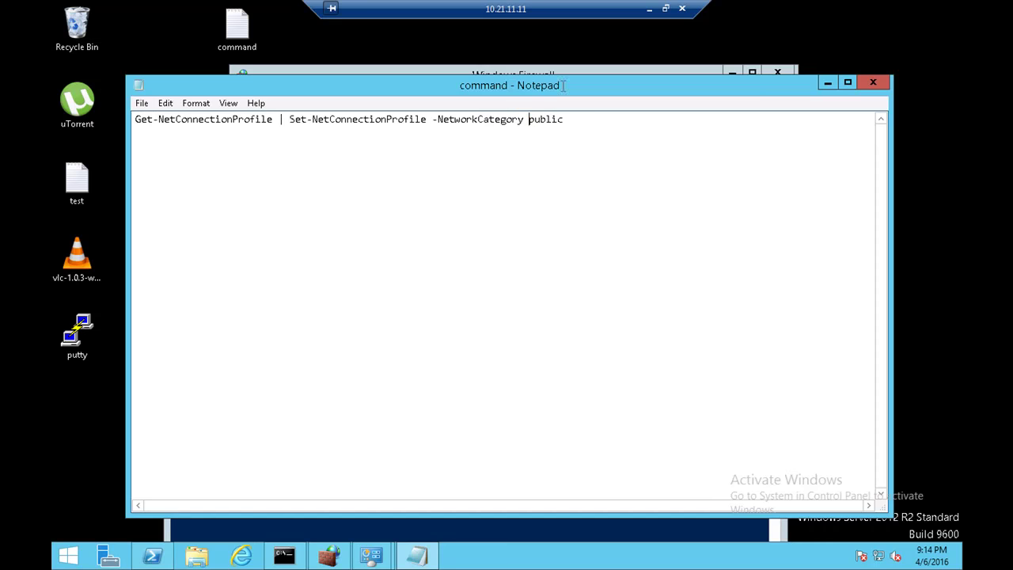
{"action": "left_click_drag", "start_coordinate": [583, 91], "coordinate": [579, 115]}
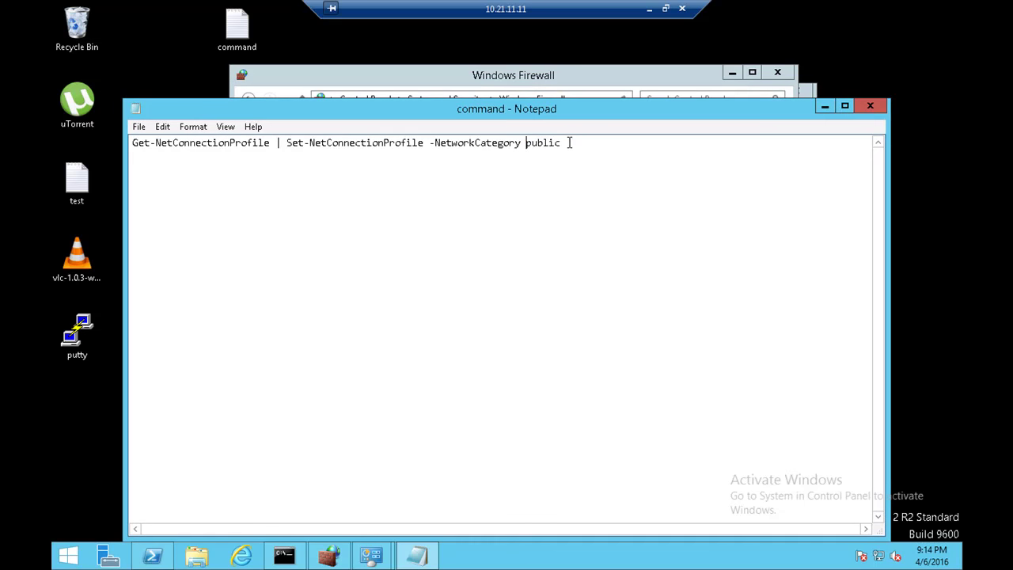
Step: Change -NetworkCategory public to private, then paste and run the command in PowerShell
{"action": "key", "text": "BackSpace"}
{"action": "key", "text": "BackSpace"}
{"action": "type", "text": "ate"}
{"action": "key", "text": "ctrl+a"}
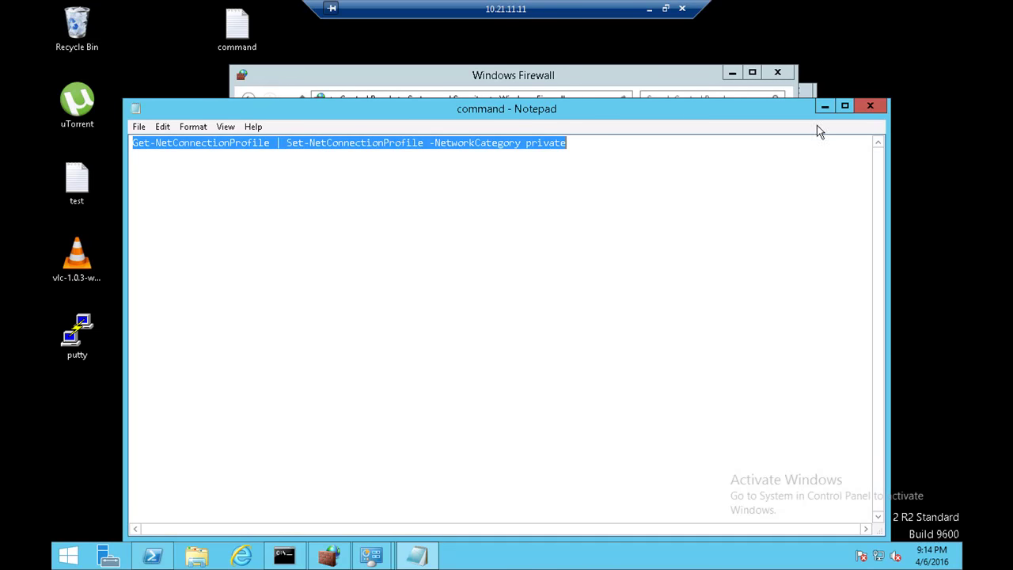
{"action": "left_click", "coordinate": [825, 105]}
{"action": "right_click", "coordinate": [465, 279]}
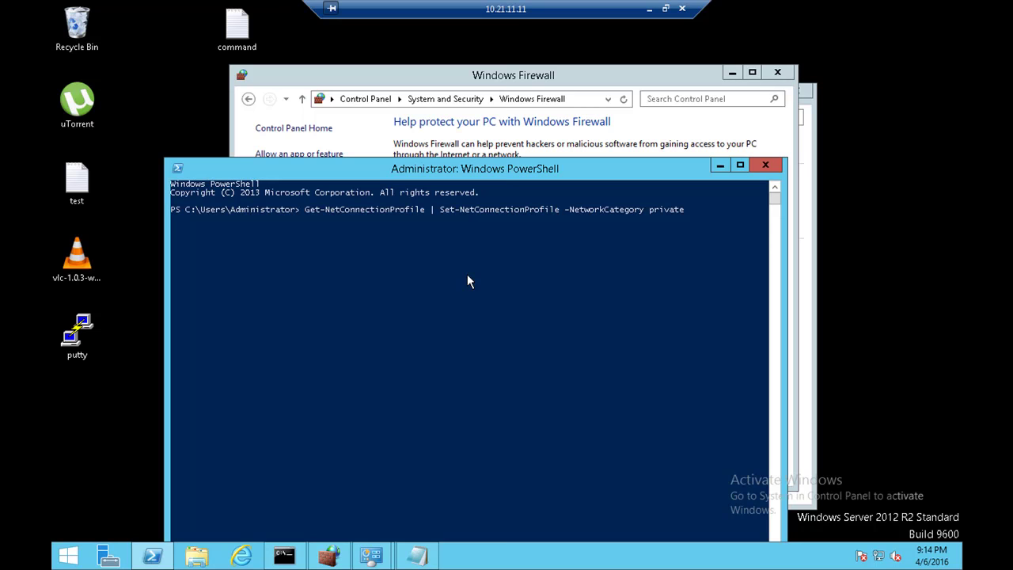
{"action": "key", "text": "Return"}
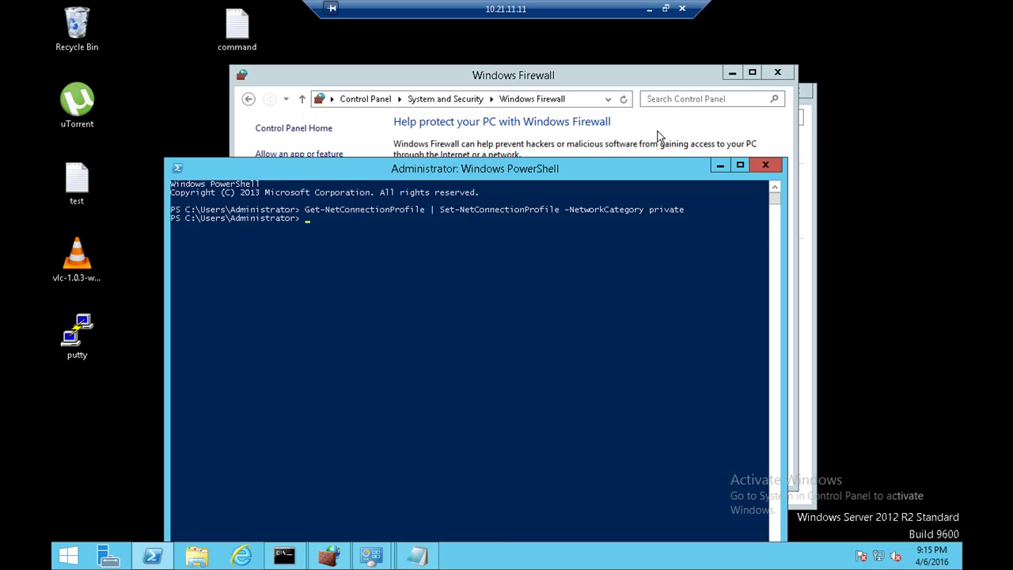
{"action": "left_click", "coordinate": [731, 138]}
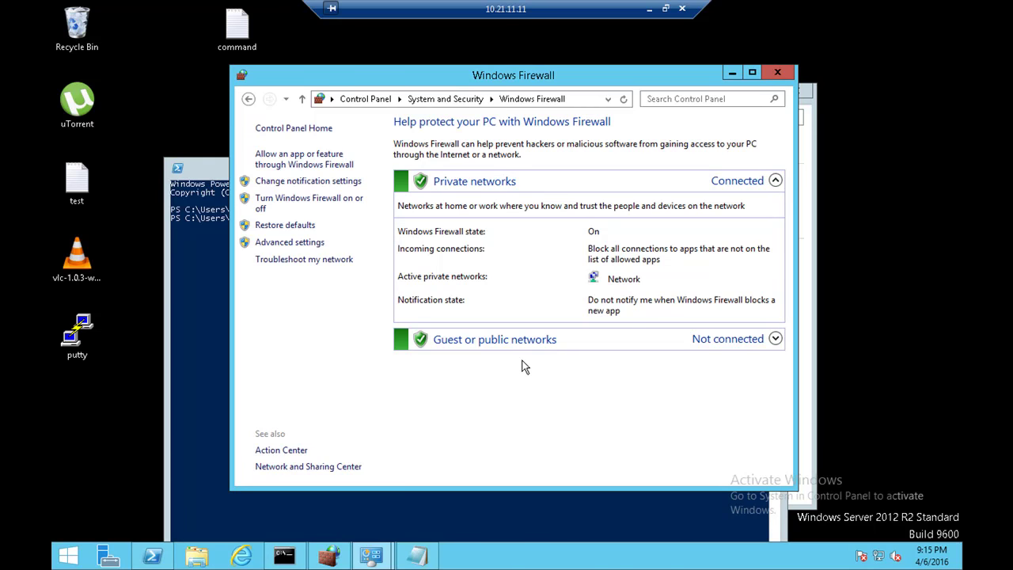
Step: In the advanced firewall console, filter Inbound Rules to show only the Private profile
{"action": "left_click", "coordinate": [303, 247]}
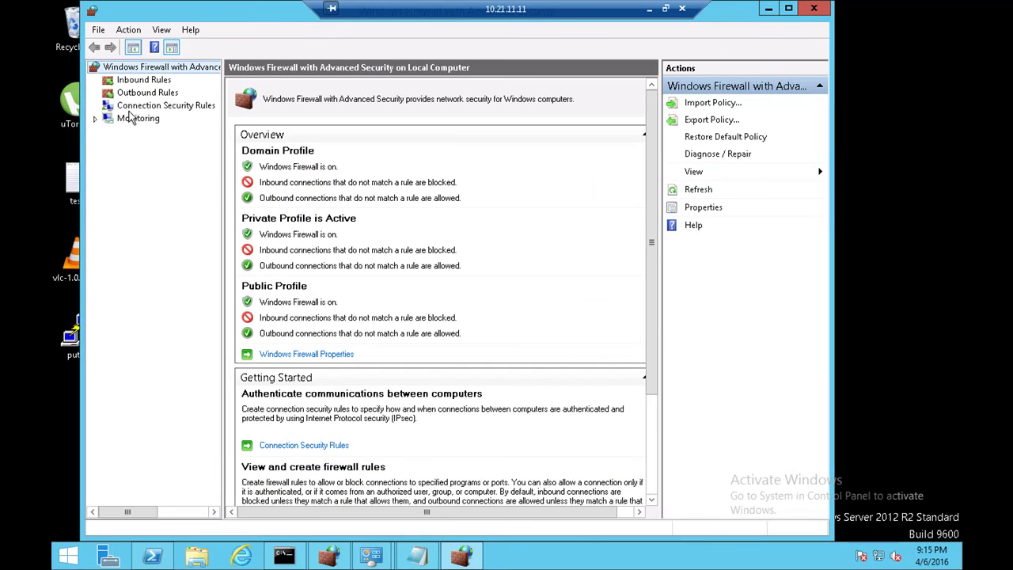
{"action": "left_click", "coordinate": [143, 81]}
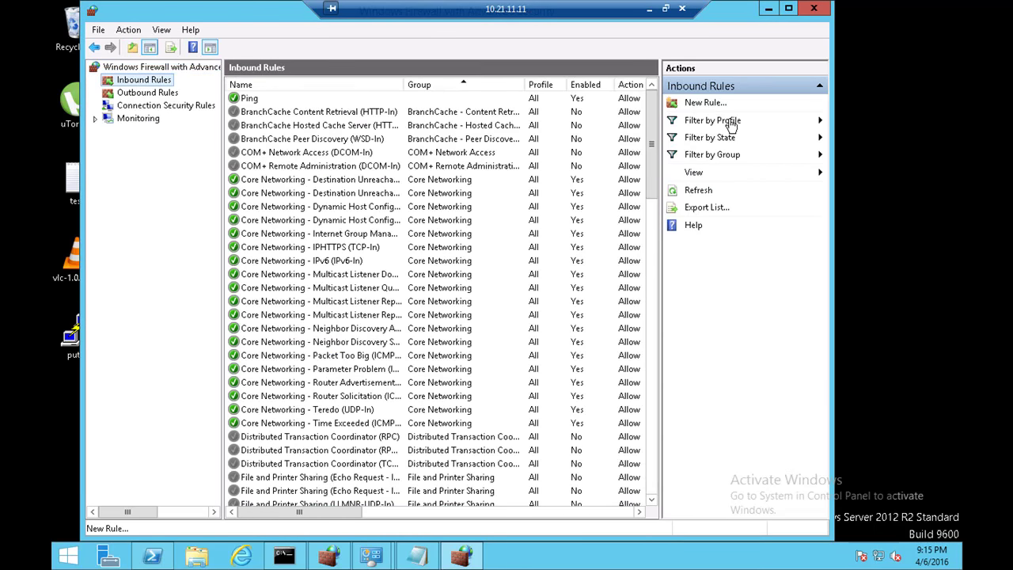
{"action": "left_click", "coordinate": [730, 124]}
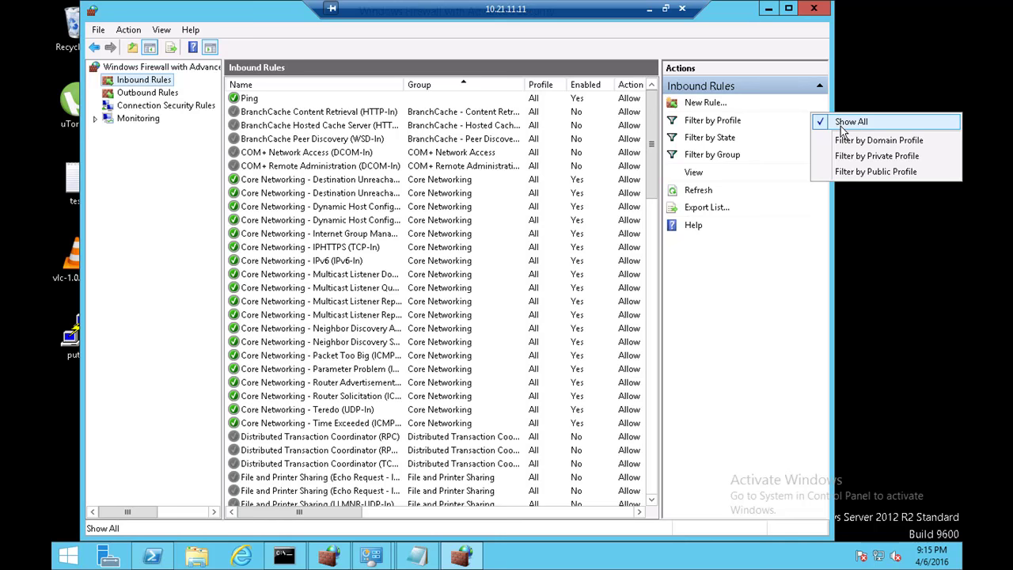
{"action": "left_click_drag", "start_coordinate": [653, 138], "coordinate": [628, 479]}
{"action": "left_click_drag", "start_coordinate": [622, 388], "coordinate": [625, 130]}
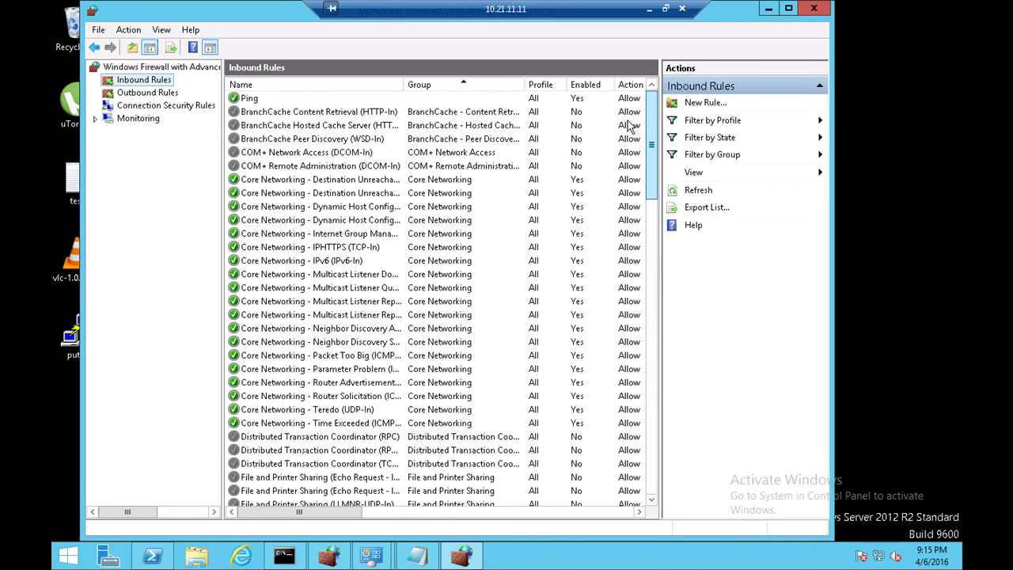
{"action": "left_click", "coordinate": [717, 123]}
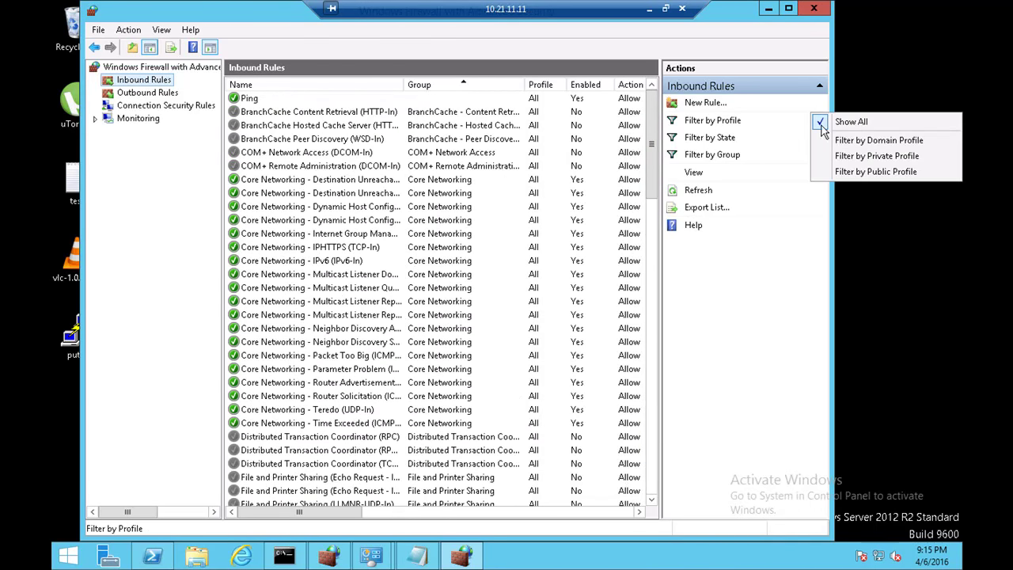
{"action": "left_click", "coordinate": [863, 156]}
{"action": "left_click_drag", "start_coordinate": [654, 150], "coordinate": [651, 129]}
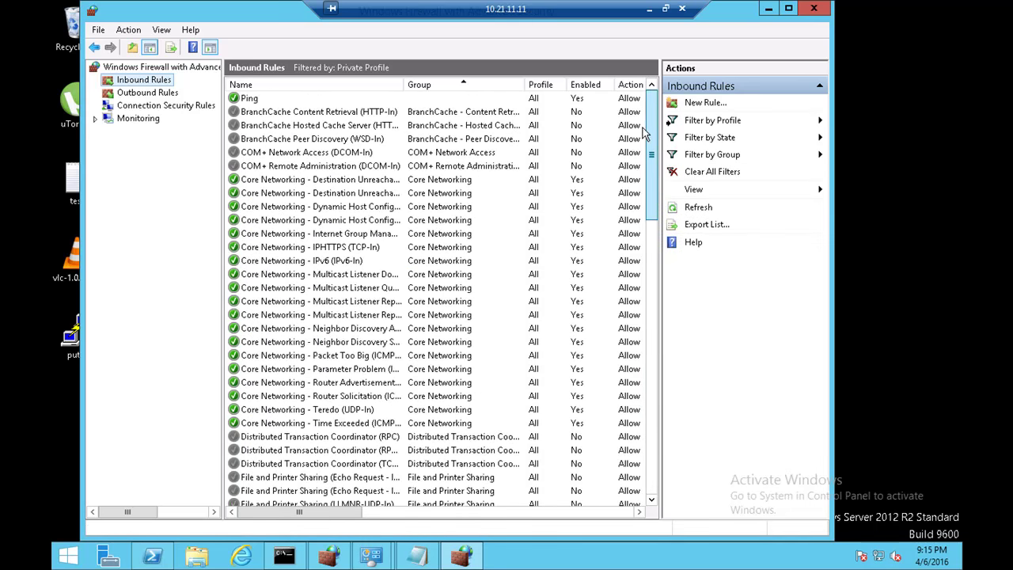
Step: Restore and minimize the firewall console, bringing the PowerShell window with the private command forward
{"action": "double_click", "coordinate": [225, 14]}
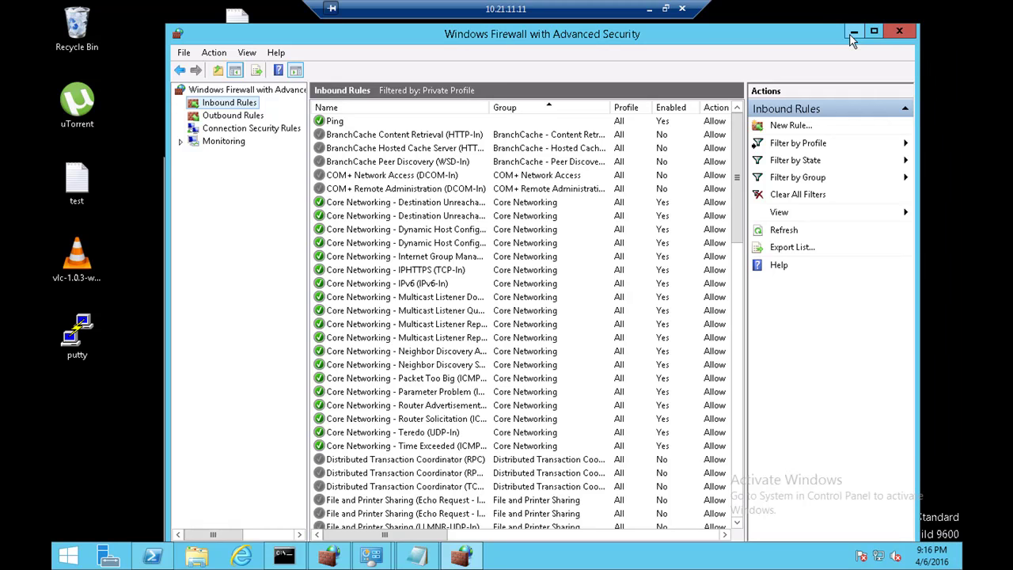
{"action": "left_click", "coordinate": [852, 40]}
{"action": "left_click", "coordinate": [218, 244]}
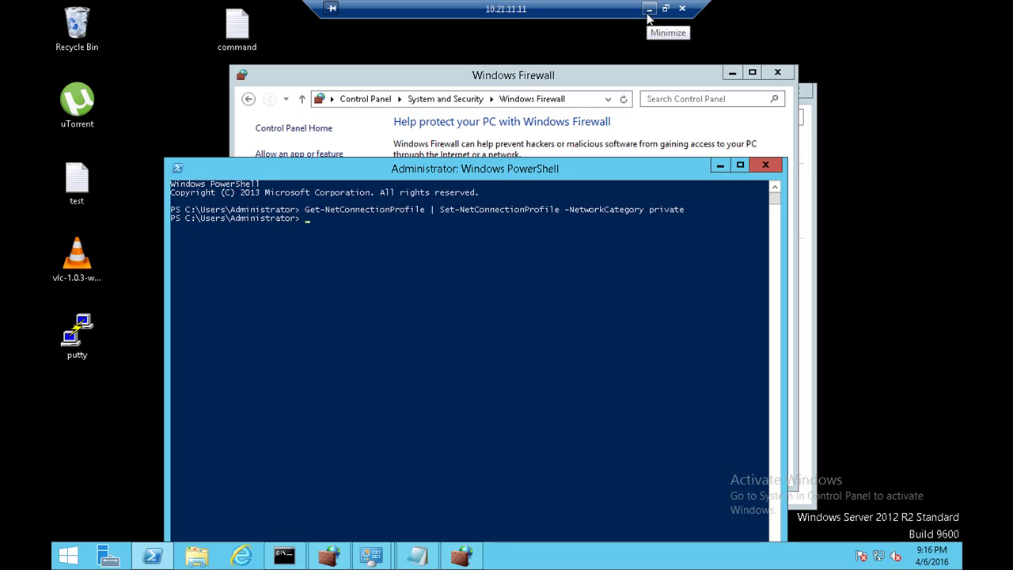
Step: Leave the remote session and bring up the Word notes at the Firewall Profile section
{"action": "left_click", "coordinate": [633, 86]}
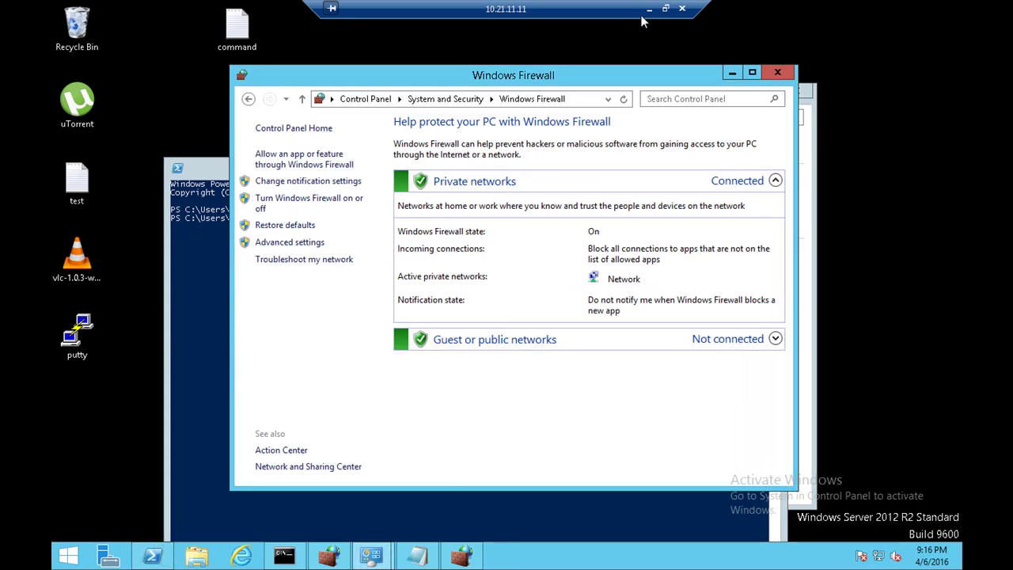
{"action": "left_click", "coordinate": [422, 556]}
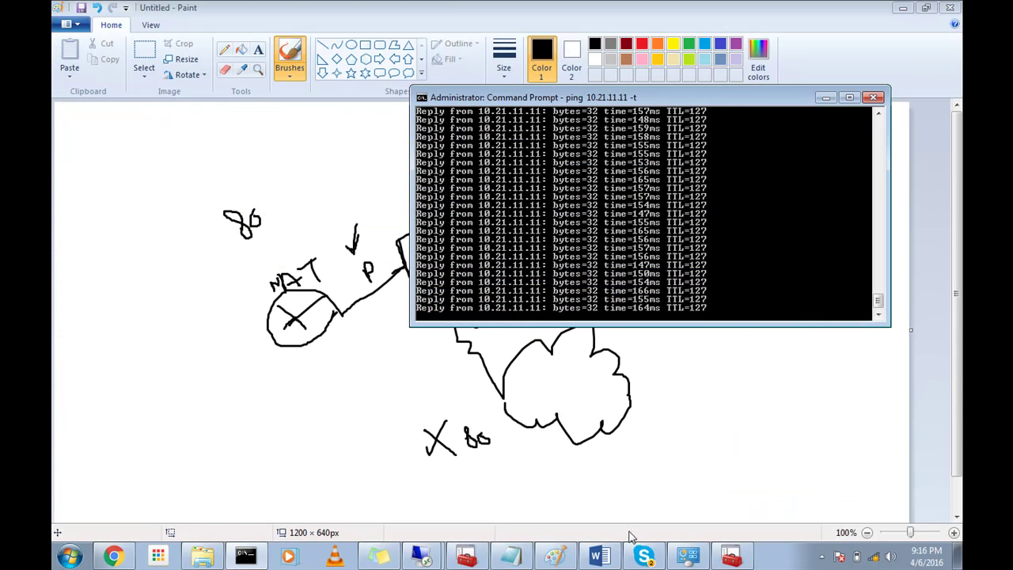
{"action": "left_click", "coordinate": [599, 556]}
{"action": "scroll", "coordinate": [652, 323], "scroll_direction": "down", "scroll_amount": 8}
{"action": "scroll", "coordinate": [652, 323], "scroll_direction": "down", "scroll_amount": 5}
{"action": "left_click_drag", "start_coordinate": [956, 250], "coordinate": [956, 337]}
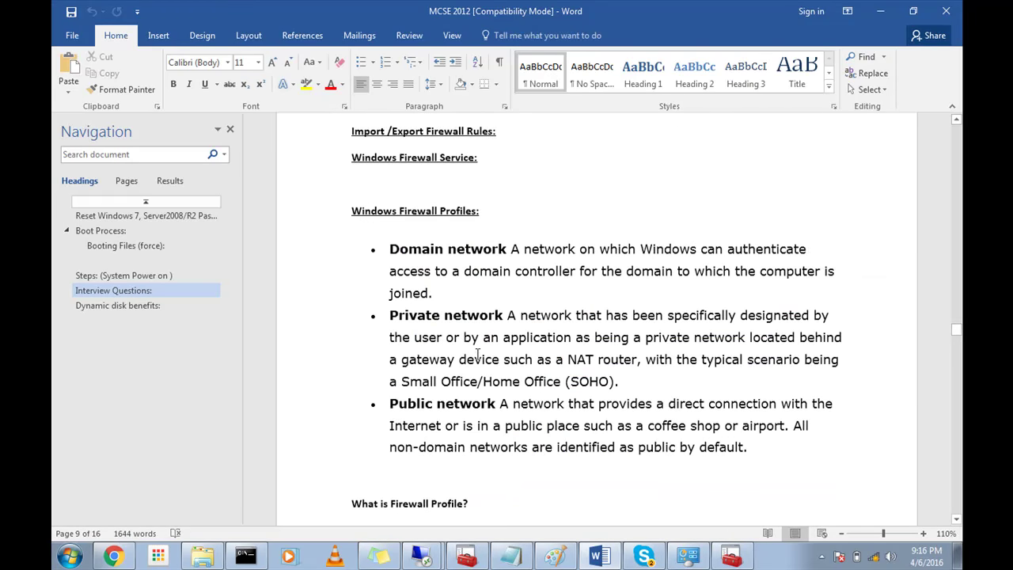
{"action": "scroll", "coordinate": [434, 253], "scroll_direction": "down", "scroll_amount": 6}
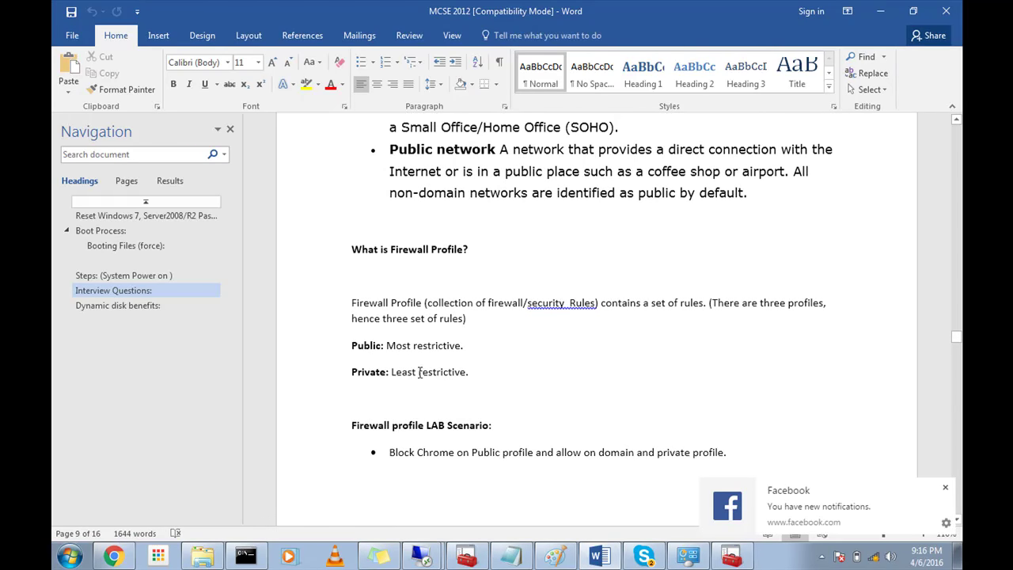
Step: Highlight 'Most restrictive.' on the Public profile line
{"action": "left_click_drag", "start_coordinate": [463, 348], "coordinate": [387, 348]}
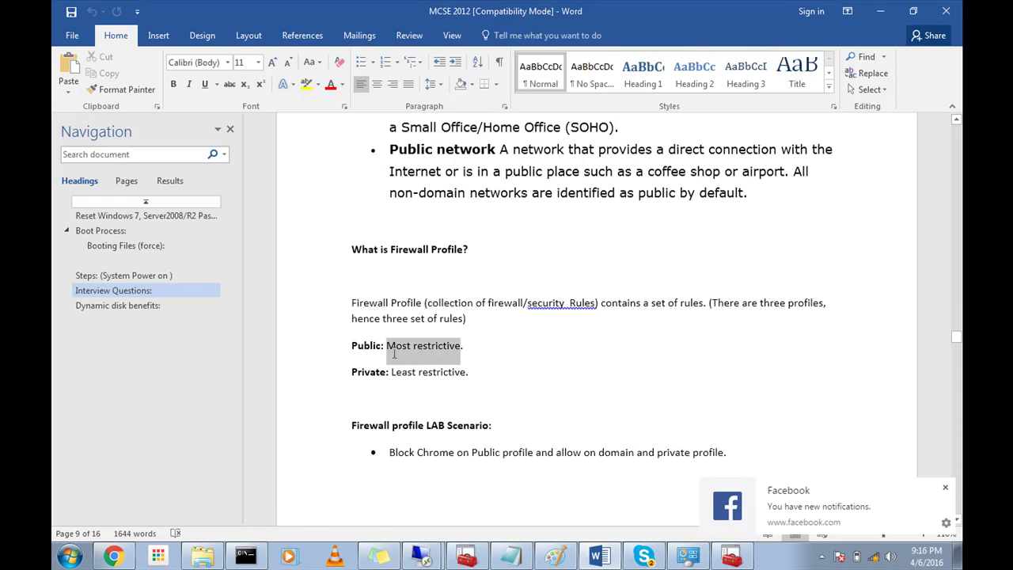
{"action": "scroll", "coordinate": [440, 380], "scroll_direction": "down", "scroll_amount": 6}
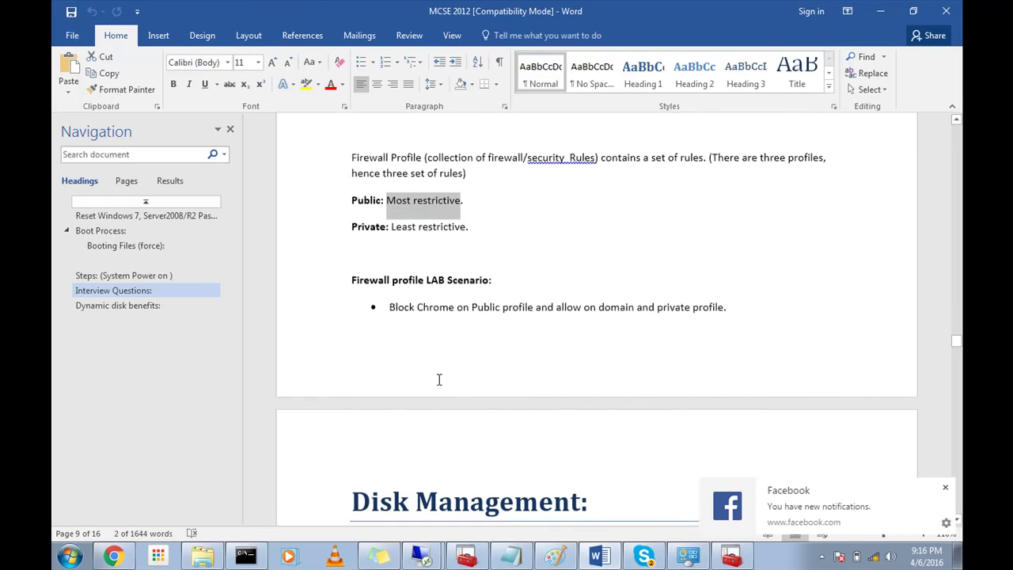
{"action": "scroll", "coordinate": [470, 317], "scroll_direction": "down", "scroll_amount": 2}
{"action": "scroll", "coordinate": [470, 316], "scroll_direction": "up", "scroll_amount": 3}
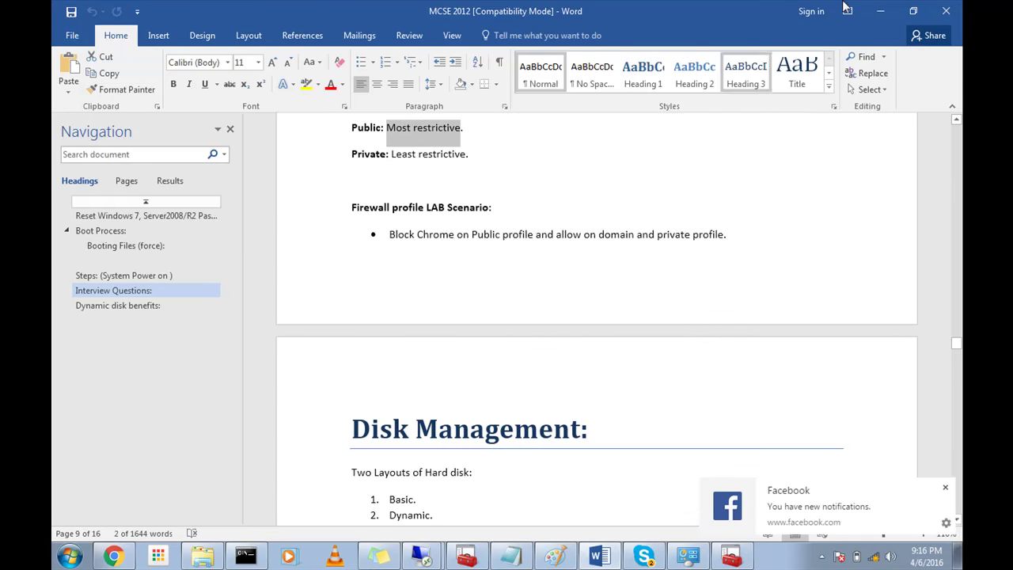
Step: Minimize Word, the ping Command Prompt and Paint to reveal the local firewall console
{"action": "left_click", "coordinate": [880, 12]}
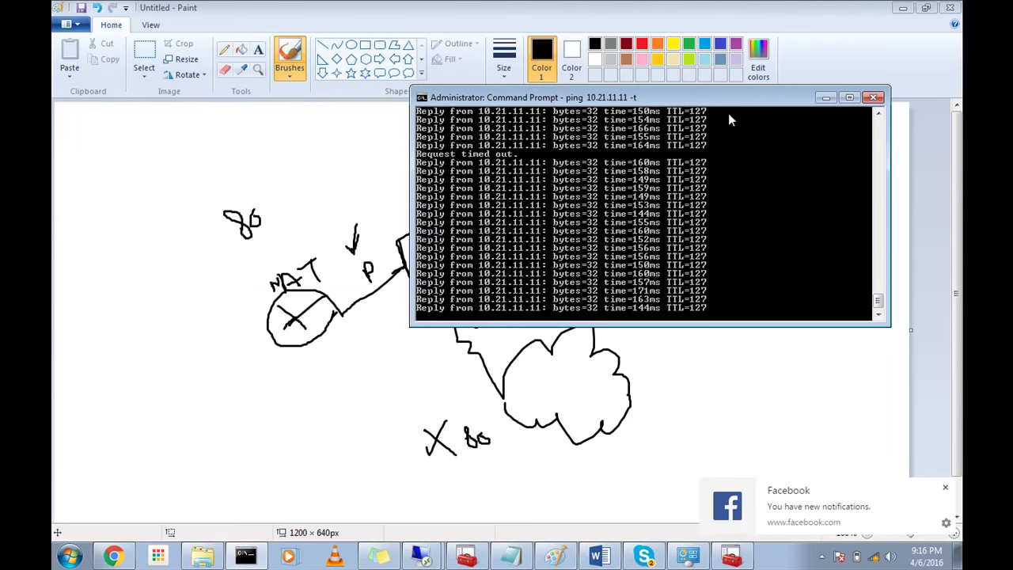
{"action": "left_click", "coordinate": [824, 98]}
{"action": "left_click", "coordinate": [902, 8]}
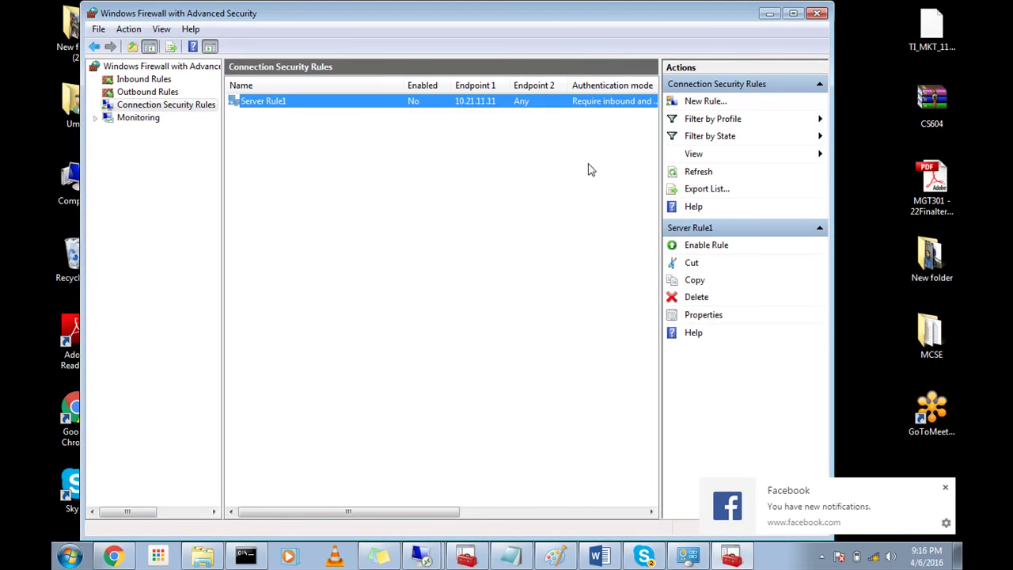
Step: Minimize the firewall console, close the Control Panel Windows Firewall window, and tuck away the GPO Notepad notes
{"action": "left_click", "coordinate": [767, 16]}
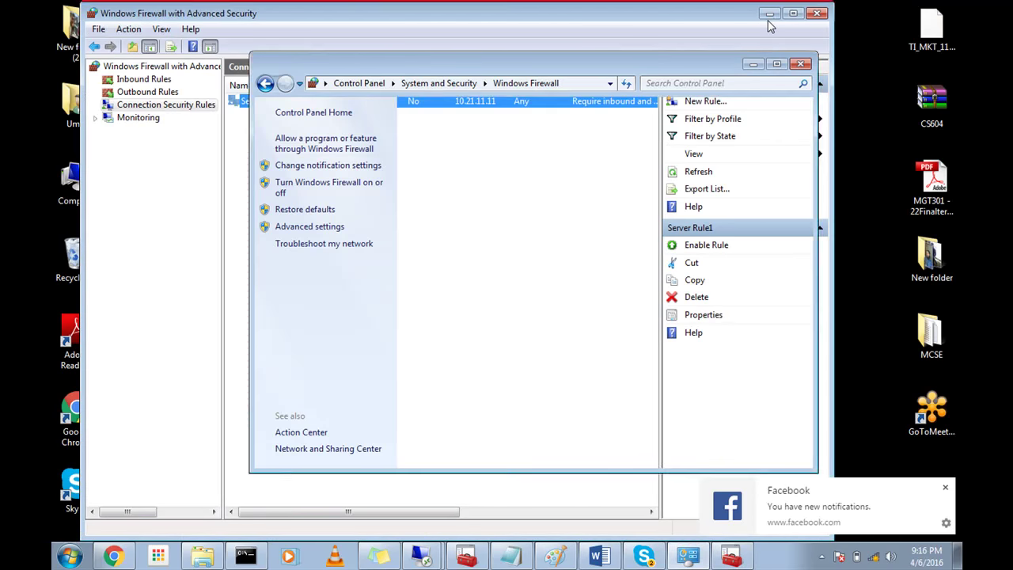
{"action": "left_click", "coordinate": [800, 64]}
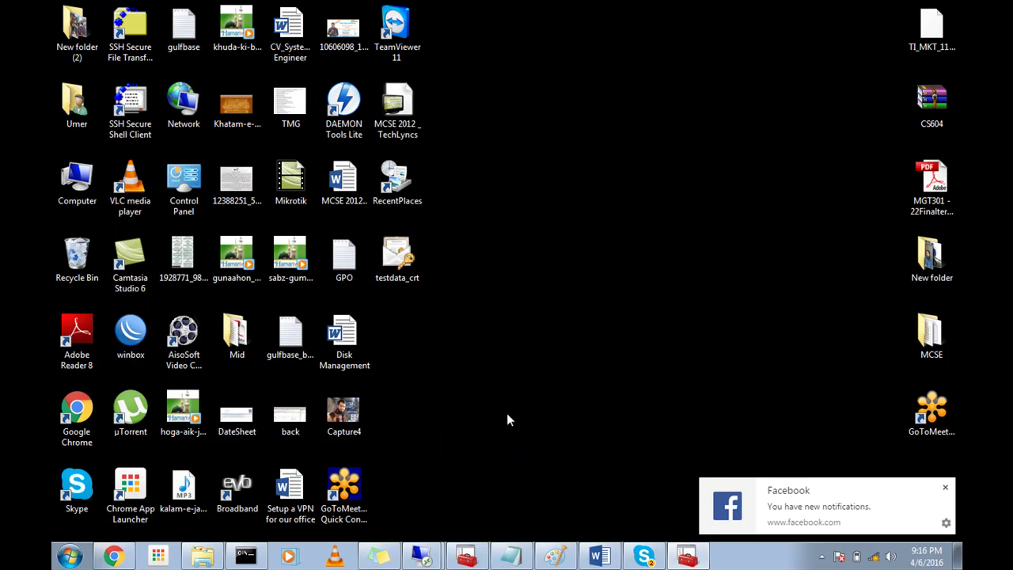
{"action": "left_click", "coordinate": [511, 555]}
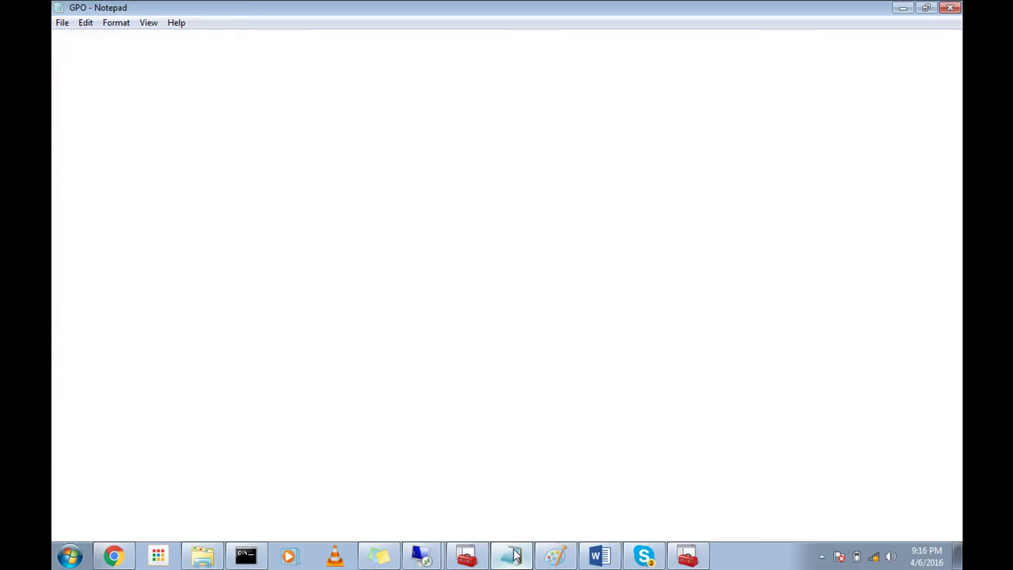
{"action": "left_click", "coordinate": [511, 555]}
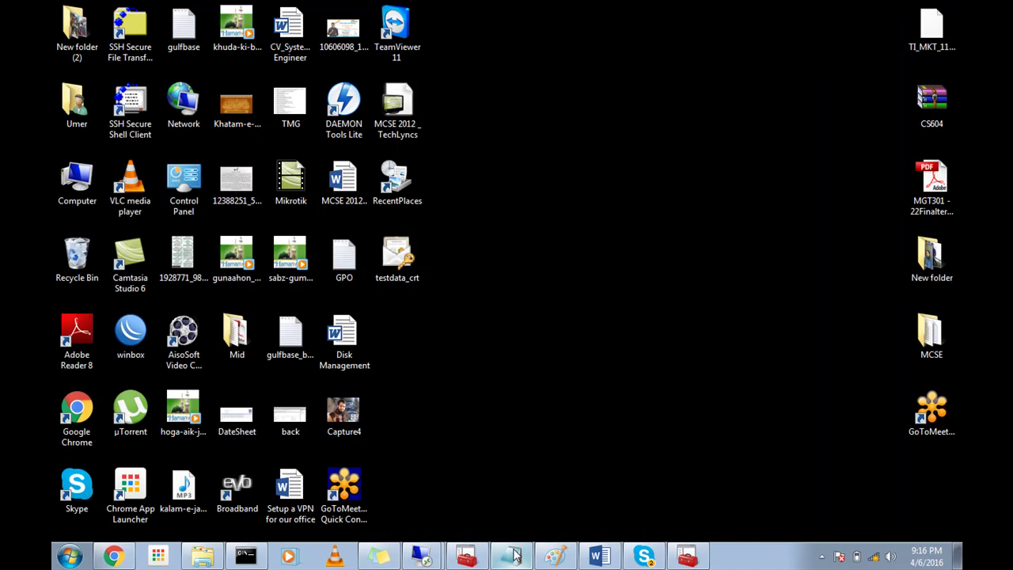